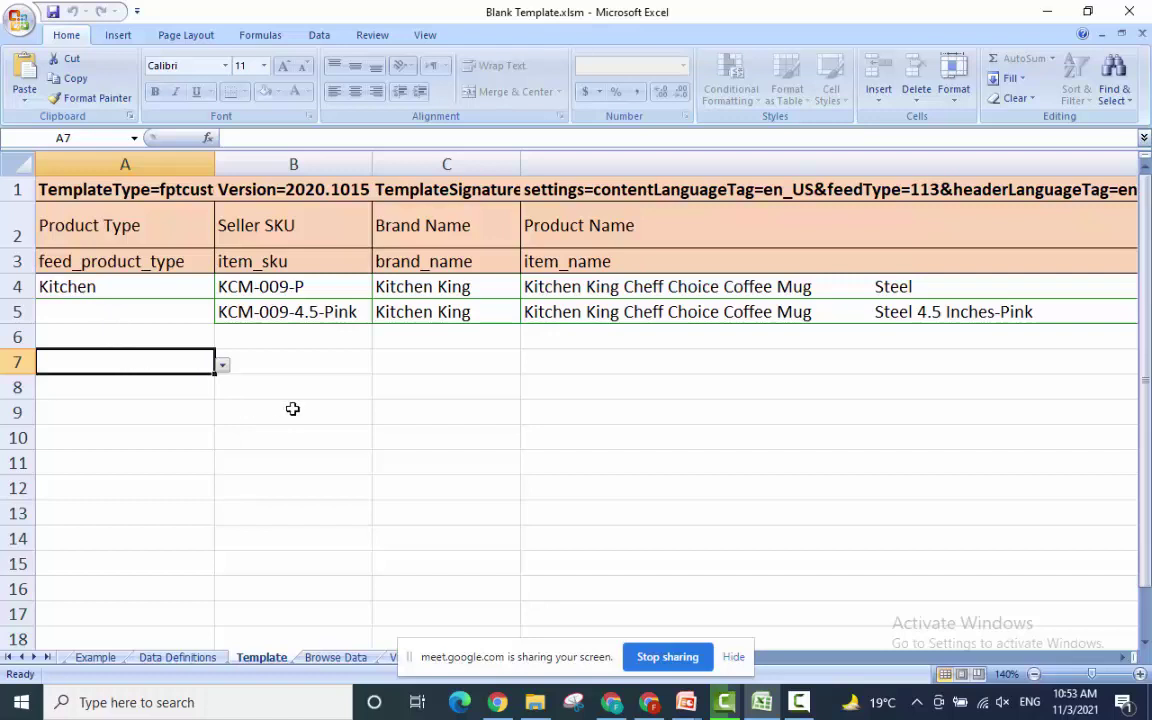
Enter the brand name "Saad Textile" in cell C7.
{"action": "left_click", "coordinate": [290, 371]}
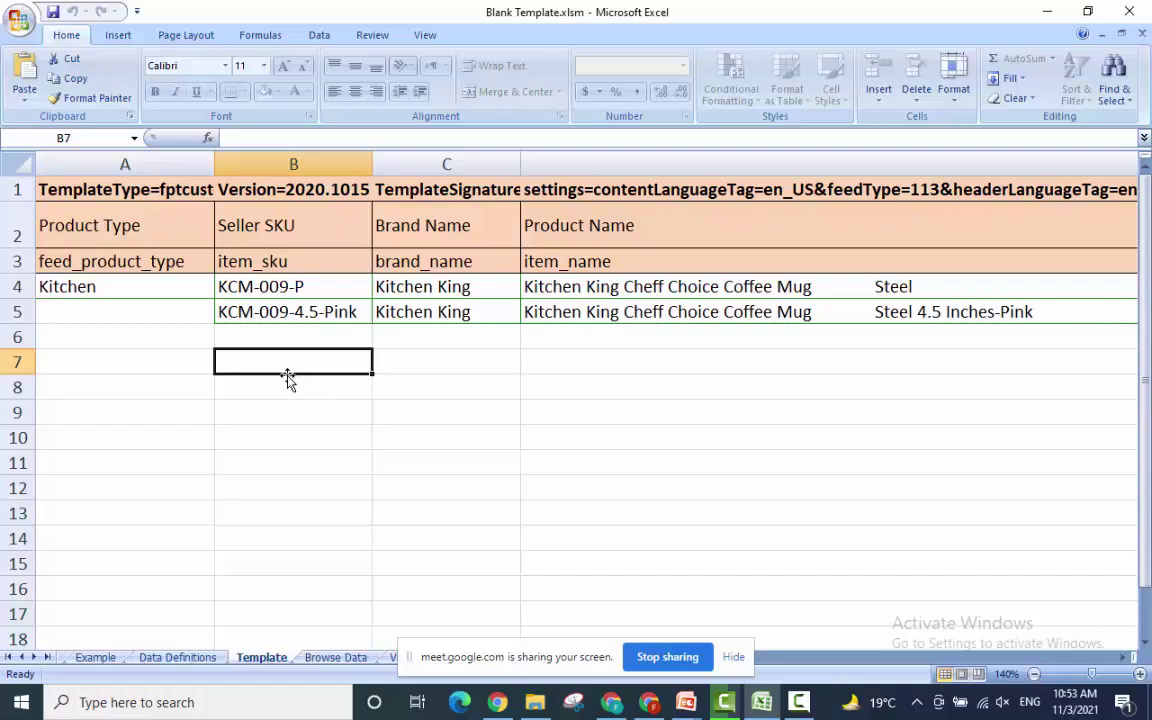
{"action": "left_click", "coordinate": [388, 364]}
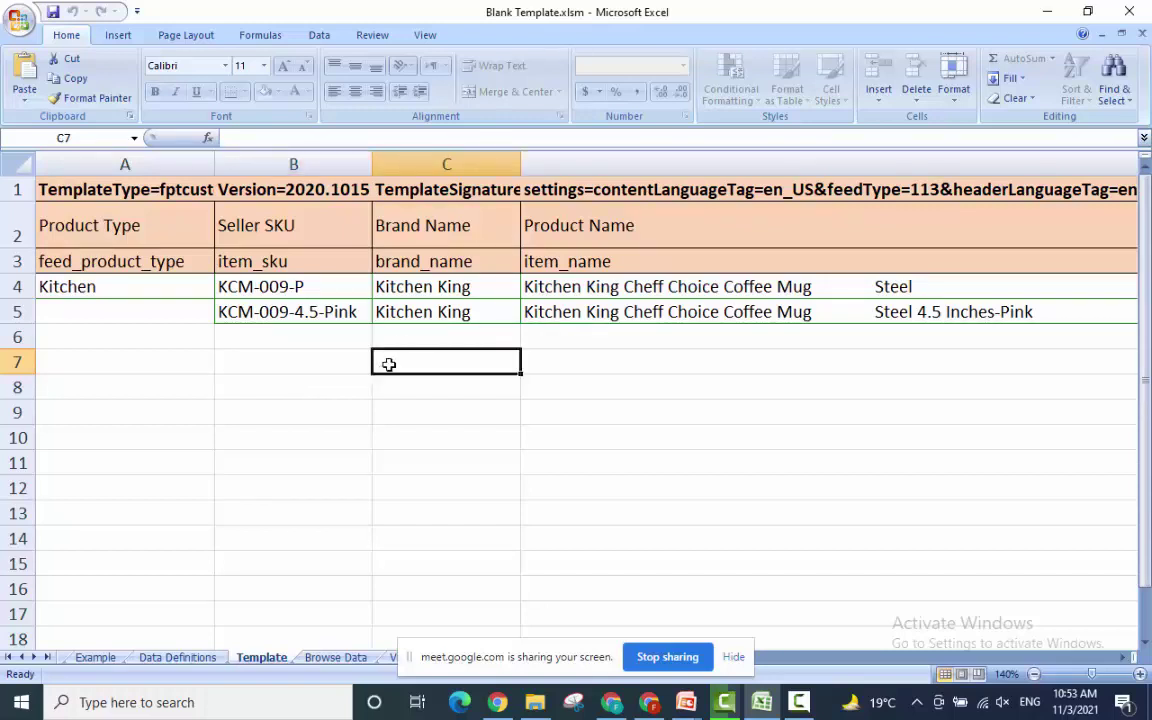
{"action": "double_click", "coordinate": [389, 364]}
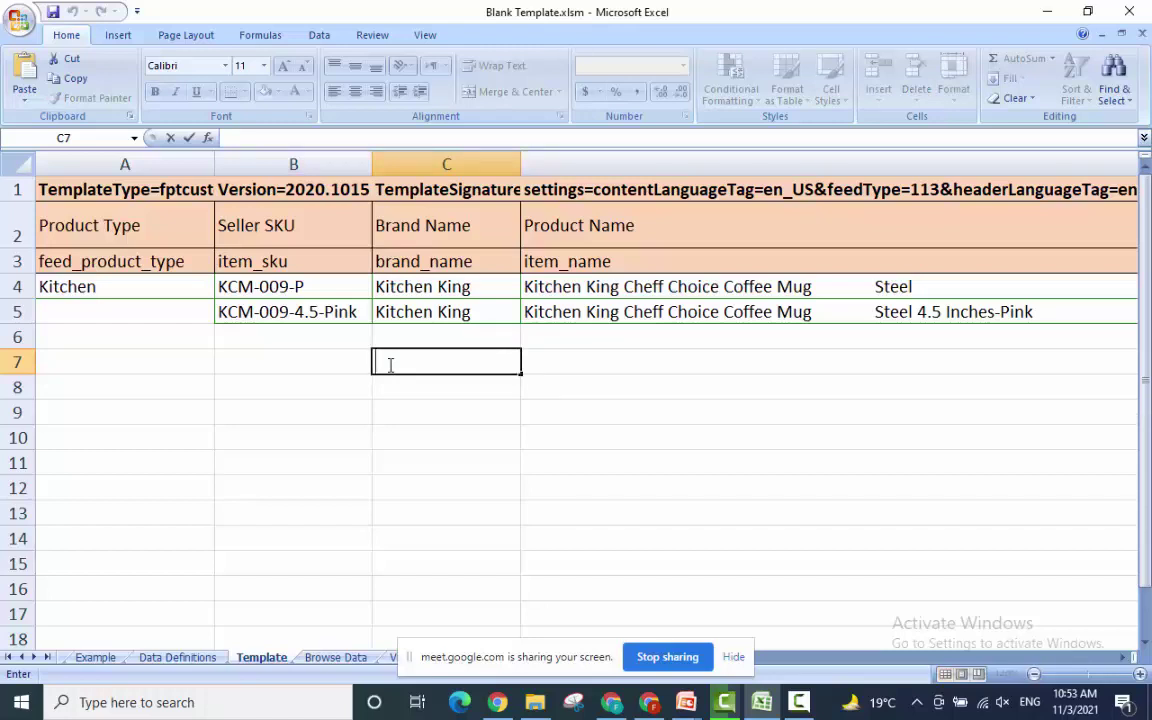
{"action": "type", "text": "Sadd T"}
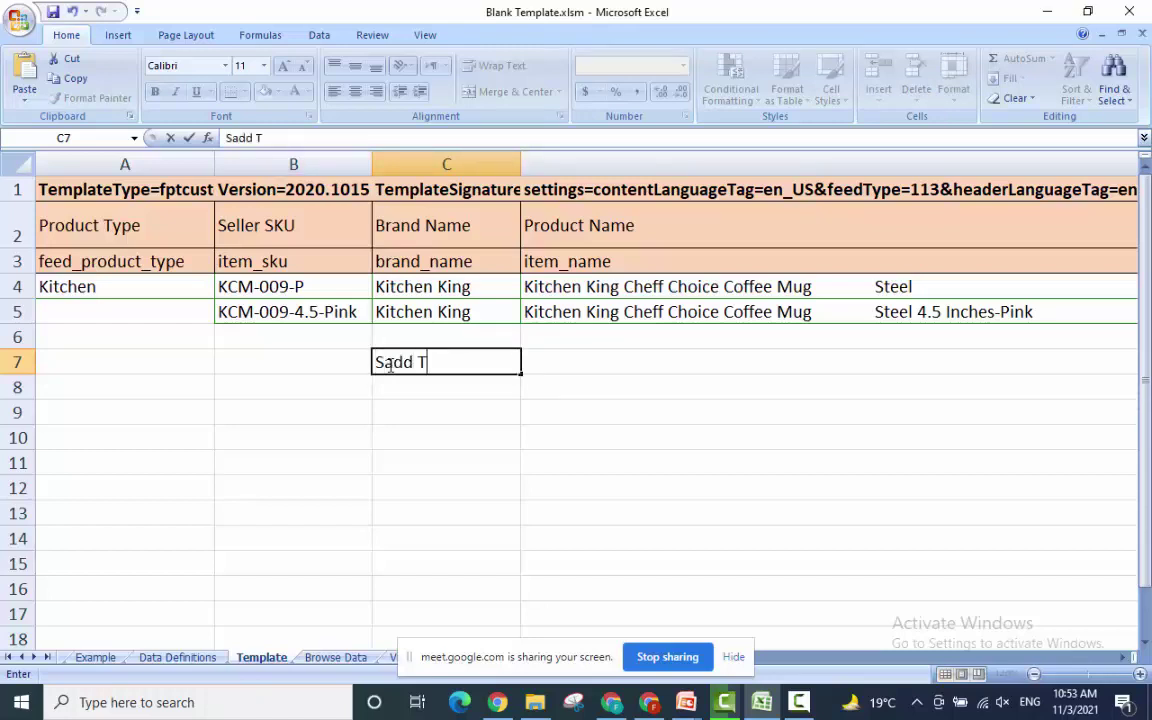
{"action": "key", "text": "BackSpace"}
{"action": "key", "text": "BackSpace"}
{"action": "key", "text": "BackSpace"}
{"action": "key", "text": "BackSpace"}
{"action": "type", "text": "aD"}
{"action": "key", "text": "BackSpace"}
{"action": "type", "text": "d Text"}
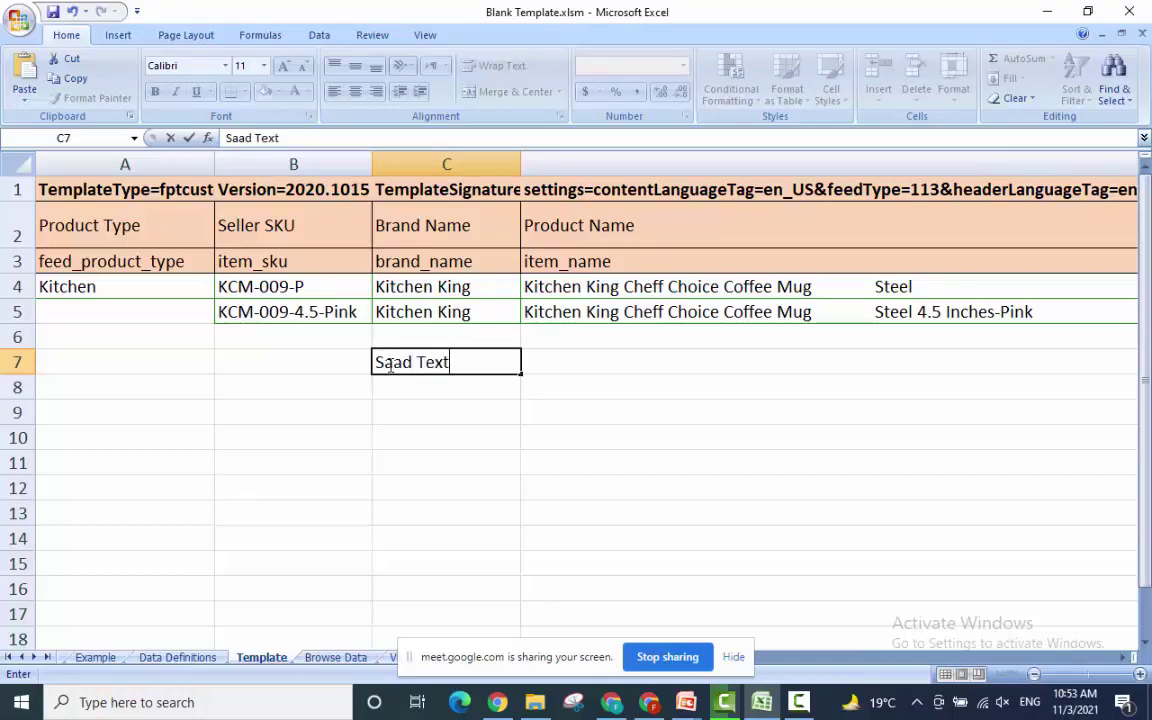
{"action": "type", "text": "ile"}
Enter the seller SKU "STT-009-M-White" in cell B7.
{"action": "left_click", "coordinate": [285, 365]}
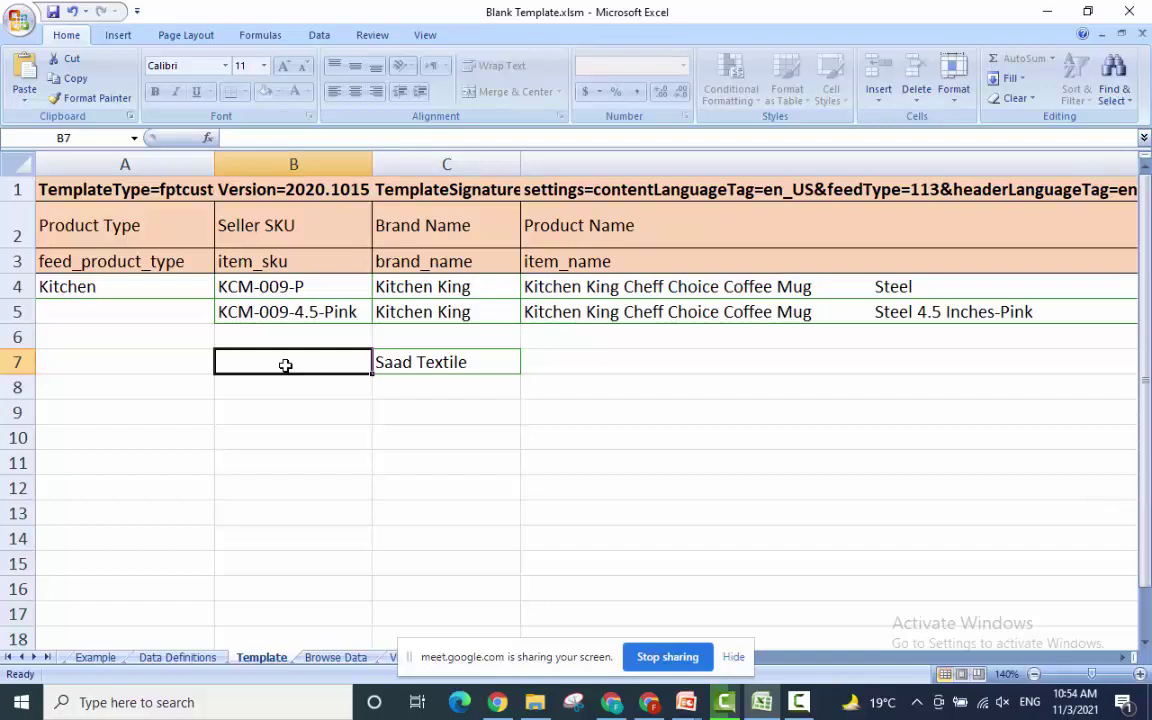
{"action": "double_click", "coordinate": [285, 365]}
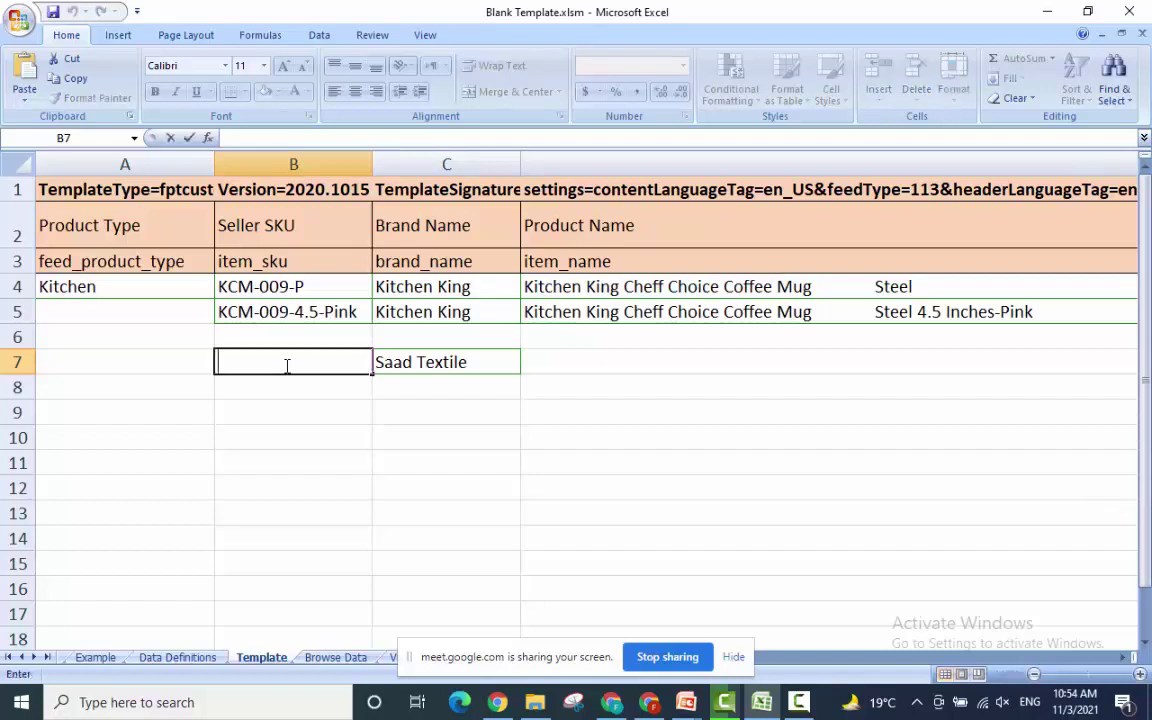
{"action": "type", "text": "ST"}
{"action": "type", "text": "BT"}
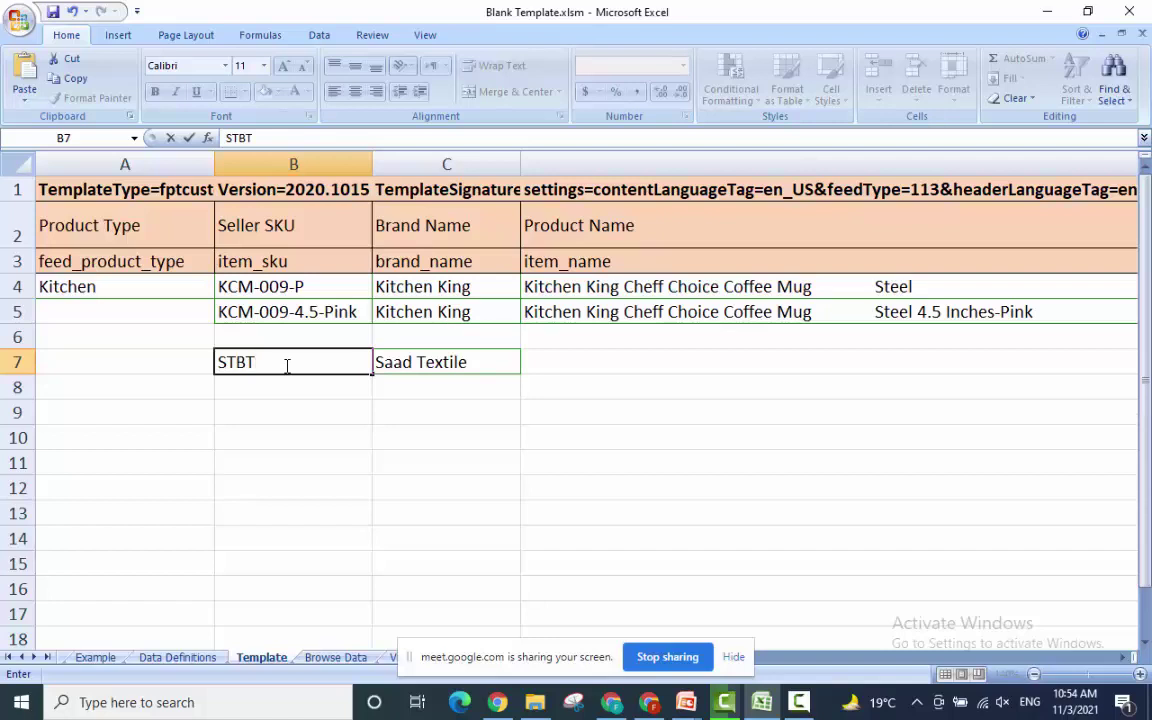
{"action": "key", "text": "BackSpace"}
{"action": "key", "text": "BackSpace"}
{"action": "type", "text": "T"}
{"action": "type", "text": "-"}
{"action": "type", "text": "009"}
{"action": "type", "text": "-"}
{"action": "type", "text": "Me"}
{"action": "key", "text": "BackSpace"}
{"action": "type", "text": "-Whit"}
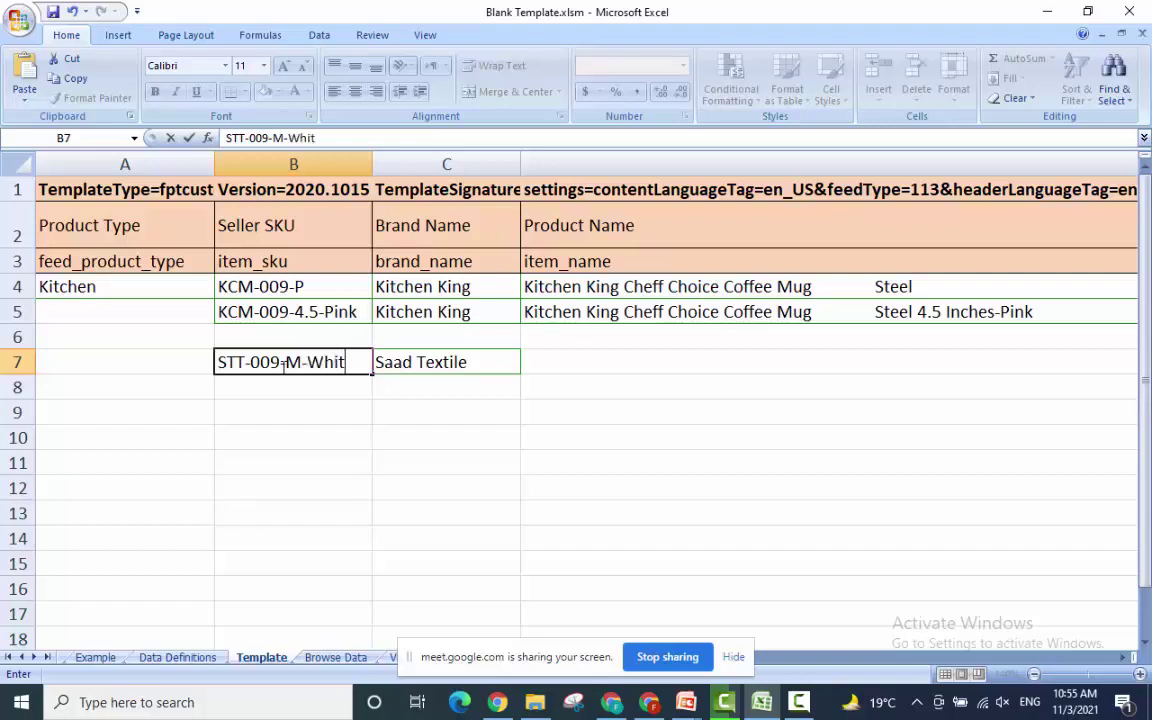
{"action": "type", "text": "e"}
Set the Product ID Type in cell F7 to UPC.
{"action": "left_click", "coordinate": [624, 358]}
{"action": "key", "text": "Tab"}
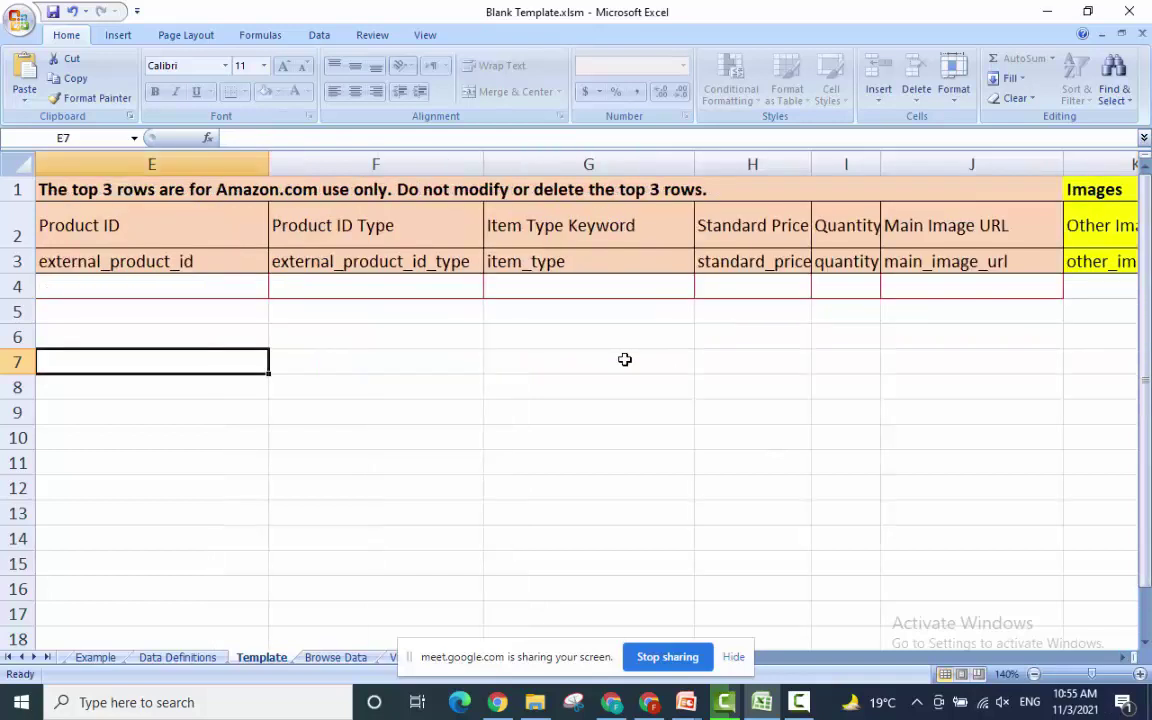
{"action": "left_click", "coordinate": [344, 361]}
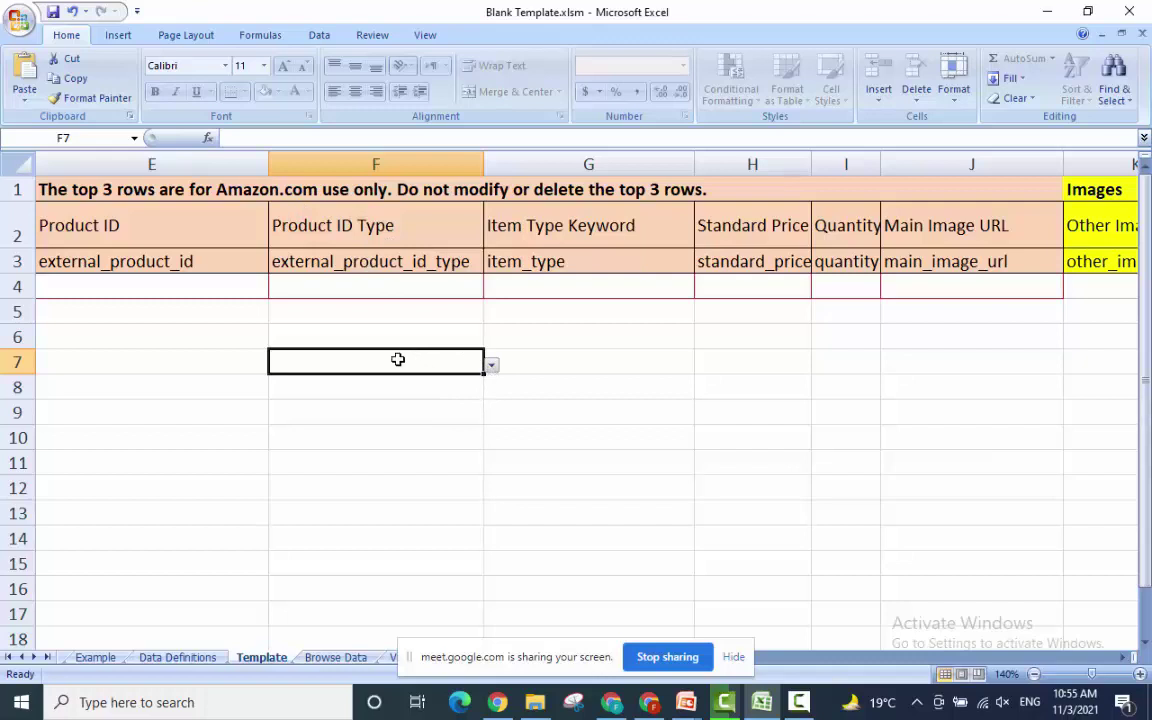
{"action": "type", "text": "U"}
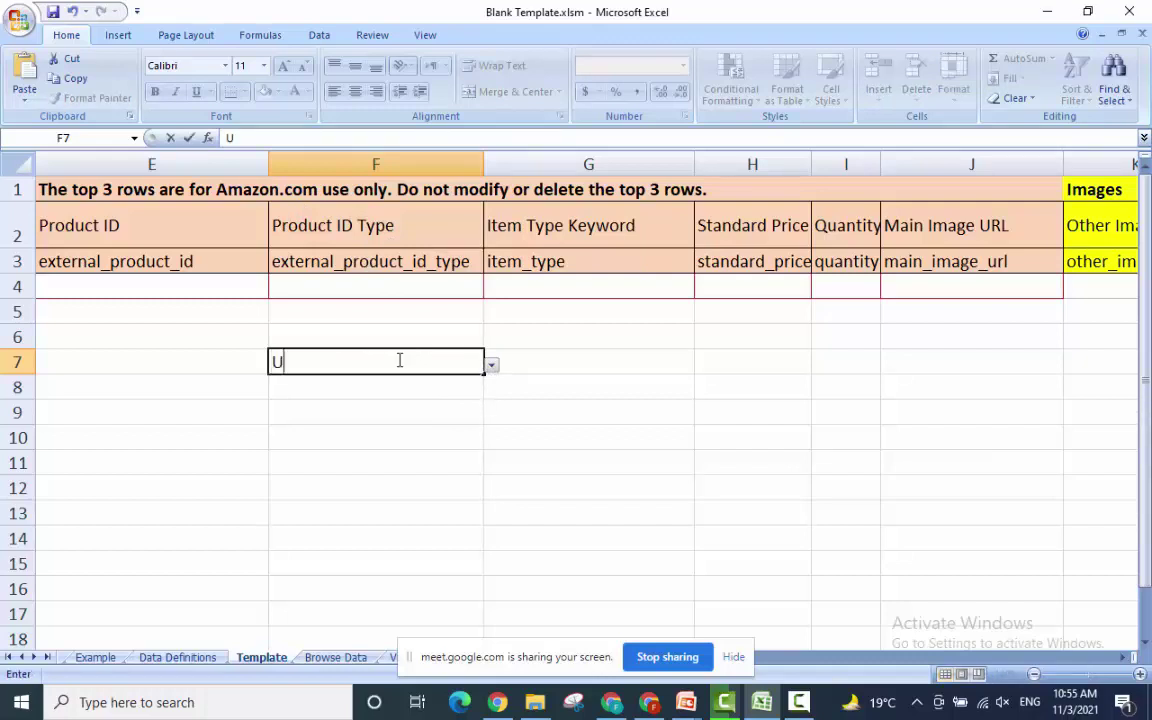
{"action": "type", "text": "PC"}
{"action": "left_click", "coordinate": [248, 366]}
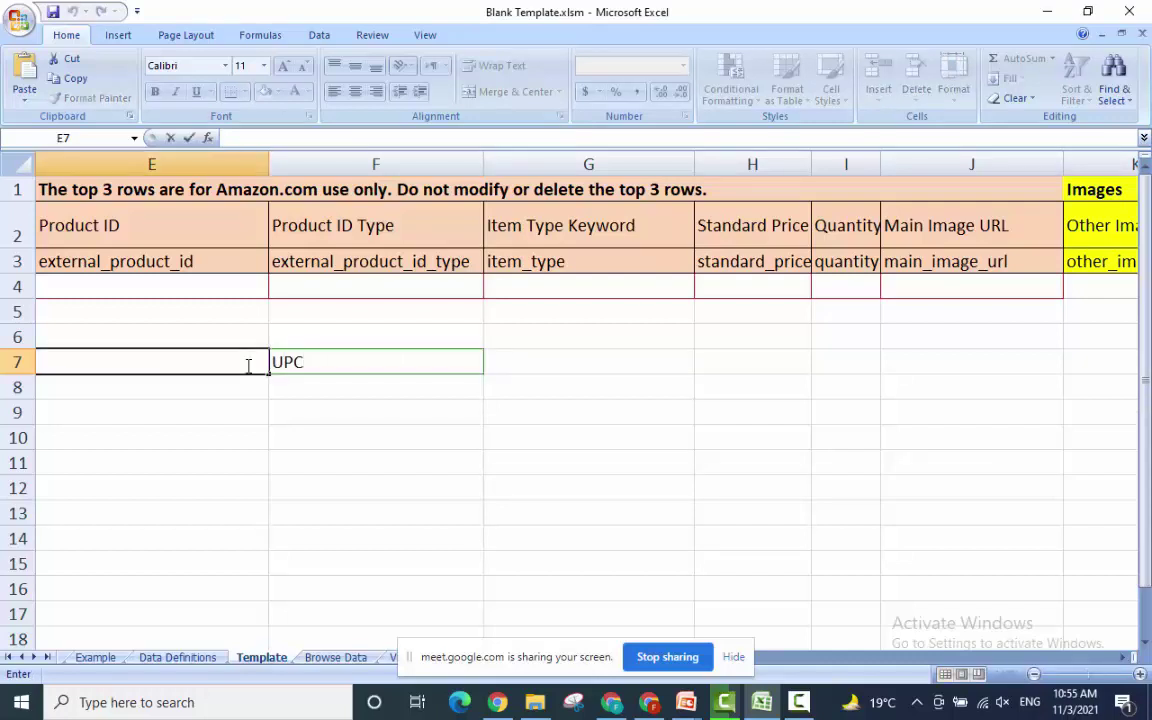
{"action": "type", "text": "1234567890"}
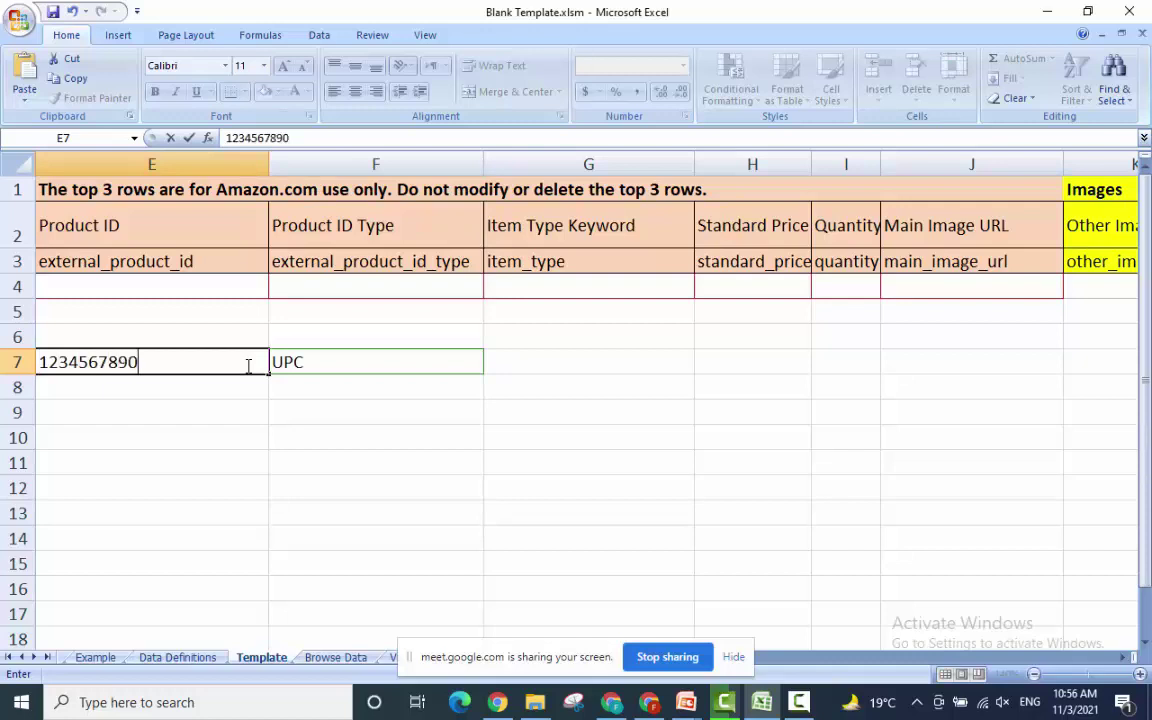
{"action": "type", "text": "098"}
{"action": "key", "text": "BackSpace"}
{"action": "left_click", "coordinate": [214, 362]}
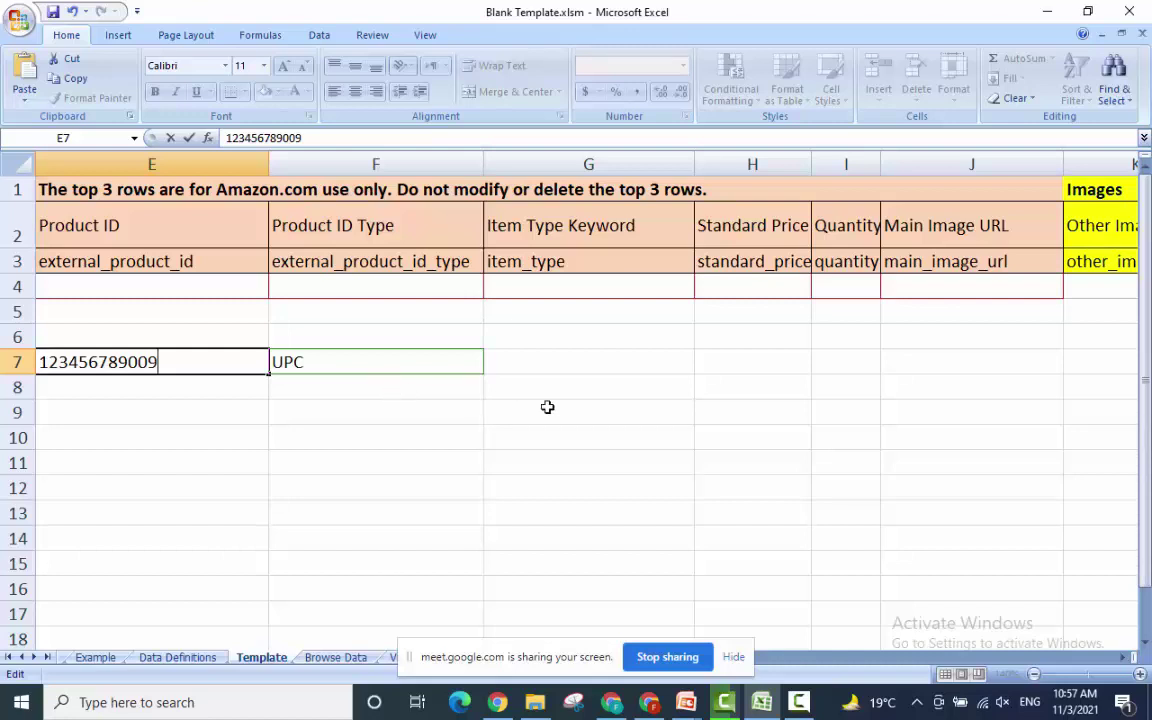
Enter "Towel" as the Item Type Keyword in cell G7.
{"action": "left_click", "coordinate": [552, 358]}
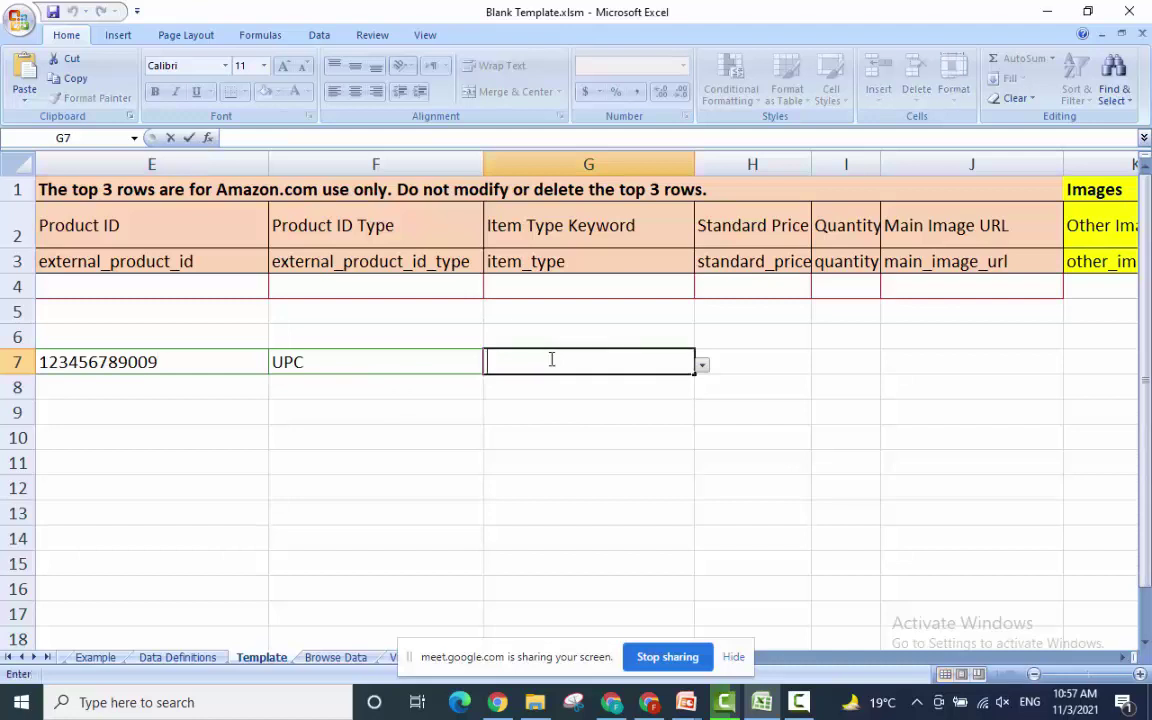
{"action": "type", "text": "Towel"}
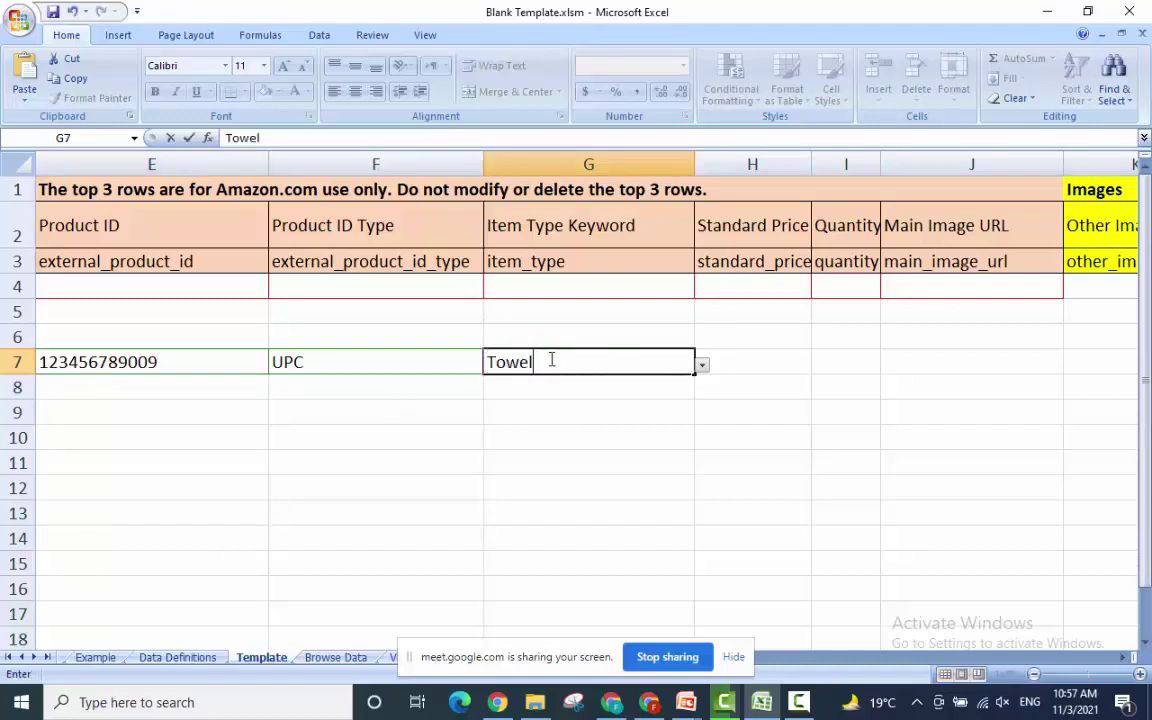
{"action": "key", "text": "ctrl+Return"}
Enter a Standard Price of 20 and a Quantity of 200 for the towel in row 7.
{"action": "left_click", "coordinate": [726, 358]}
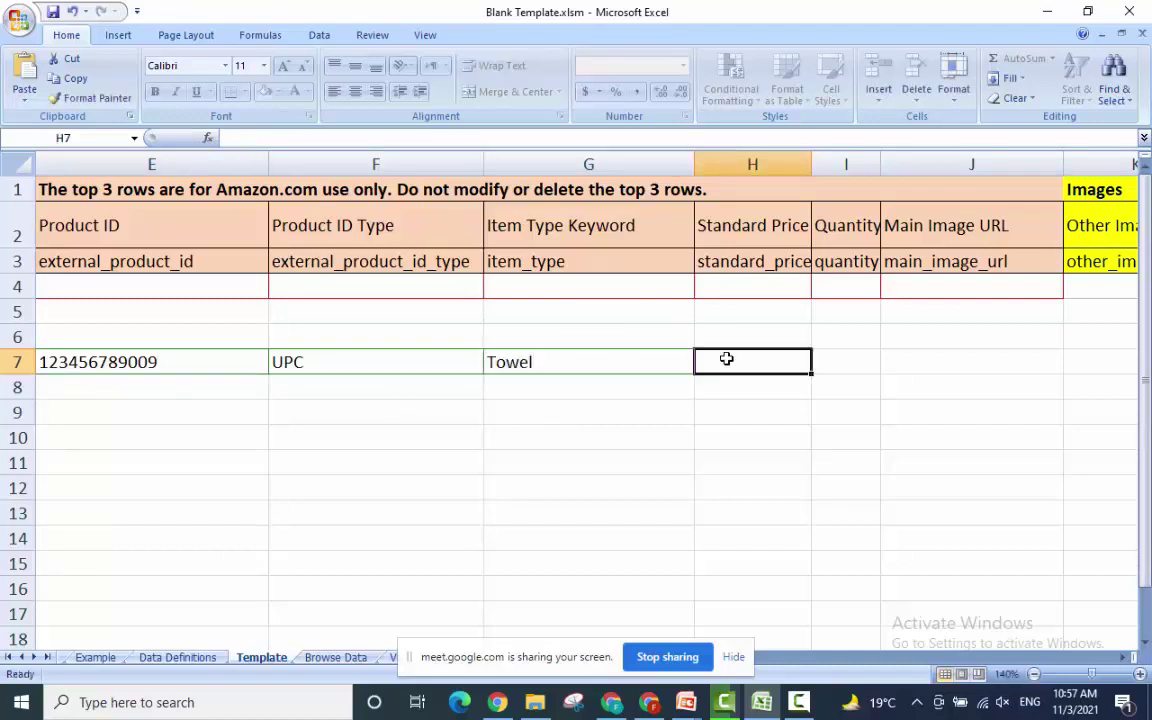
{"action": "type", "text": "20"}
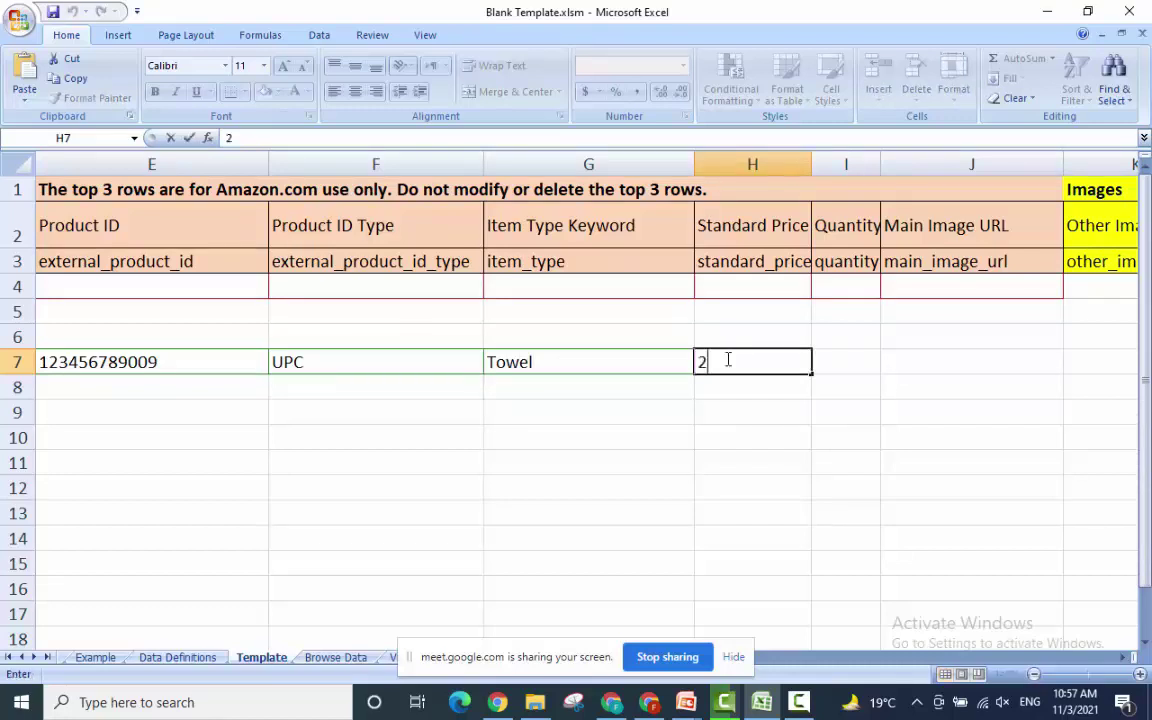
{"action": "left_click", "coordinate": [857, 365]}
{"action": "type", "text": "200"}
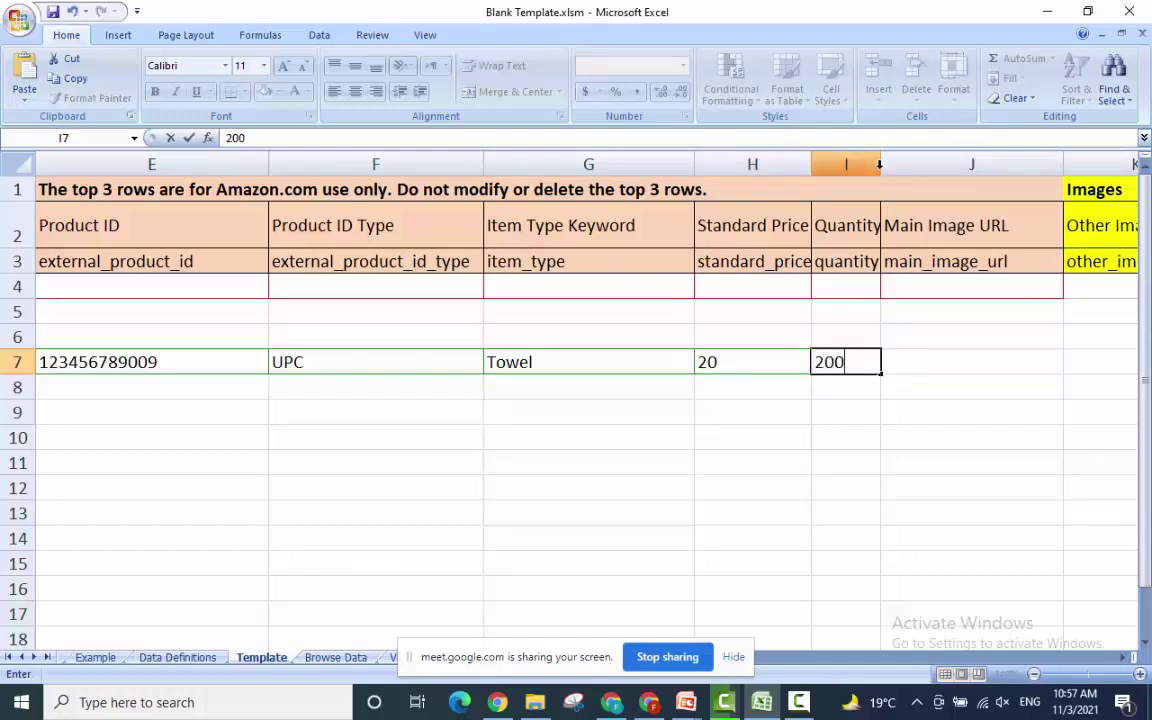
Widen the Quantity column slightly so its header fits, and select the Main Image URL cell J7.
{"action": "left_click", "coordinate": [877, 164]}
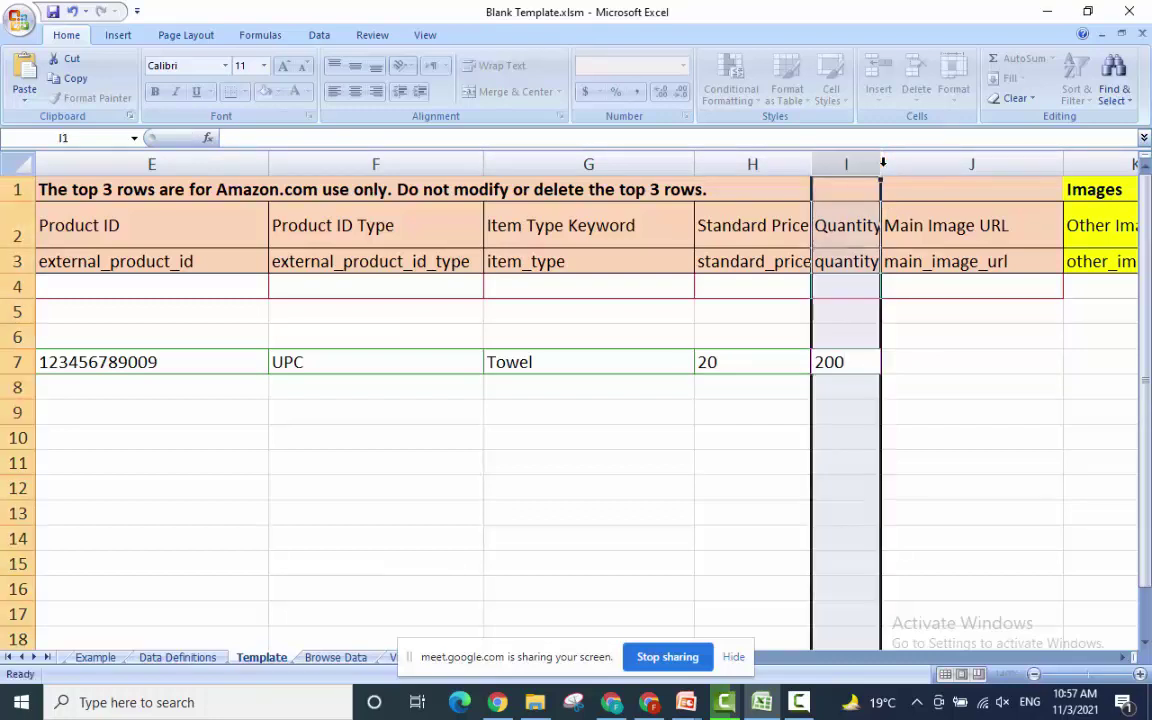
{"action": "left_click_drag", "start_coordinate": [882, 165], "coordinate": [901, 165]}
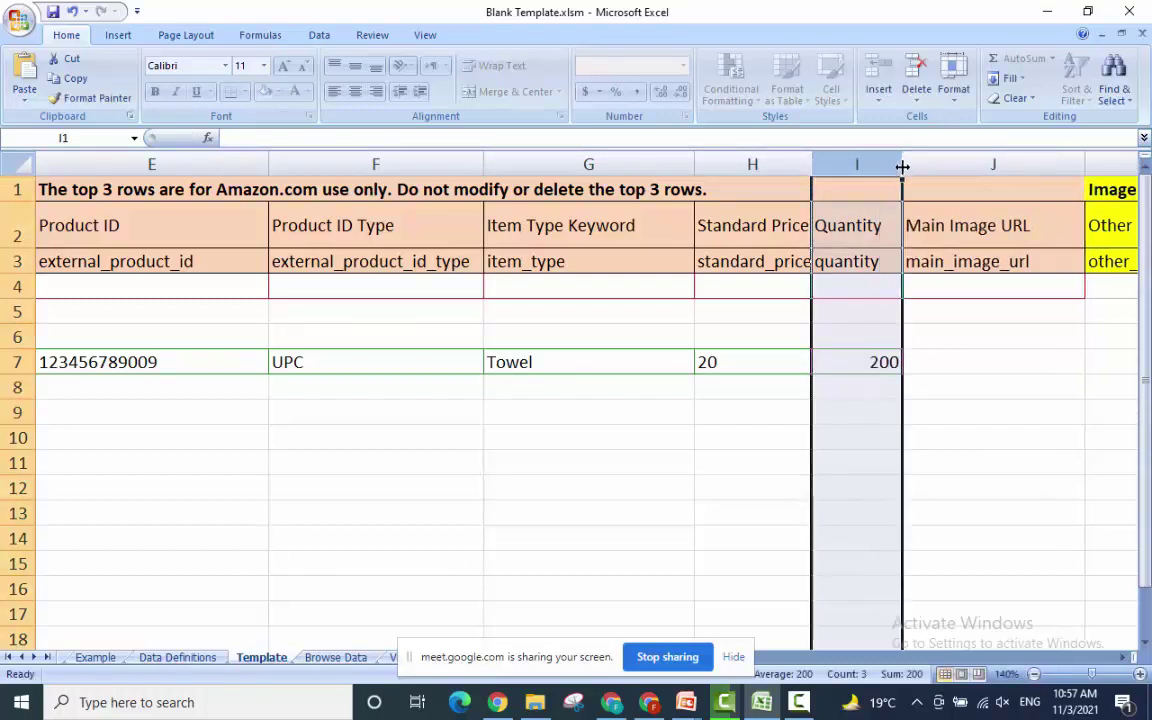
{"action": "left_click", "coordinate": [934, 365]}
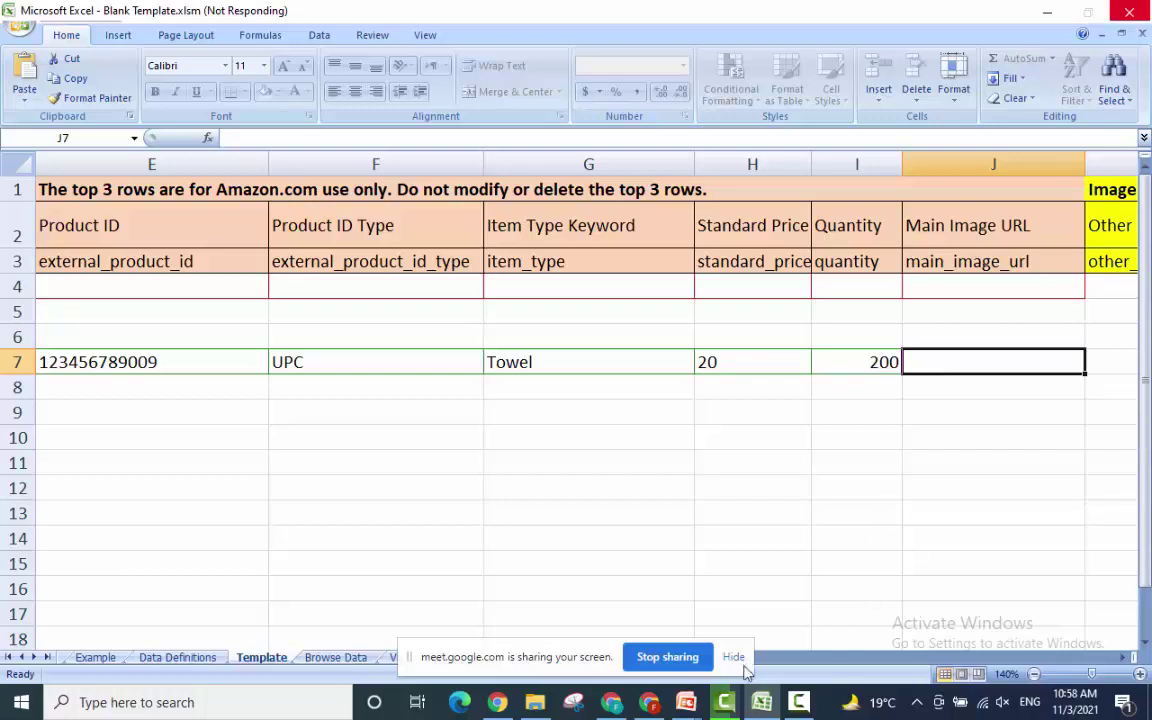
Switch to Chrome and examine the white LUXEWARE towel listing, highlighting the product code in its address and reviewing the product details.
{"action": "left_click", "coordinate": [649, 703]}
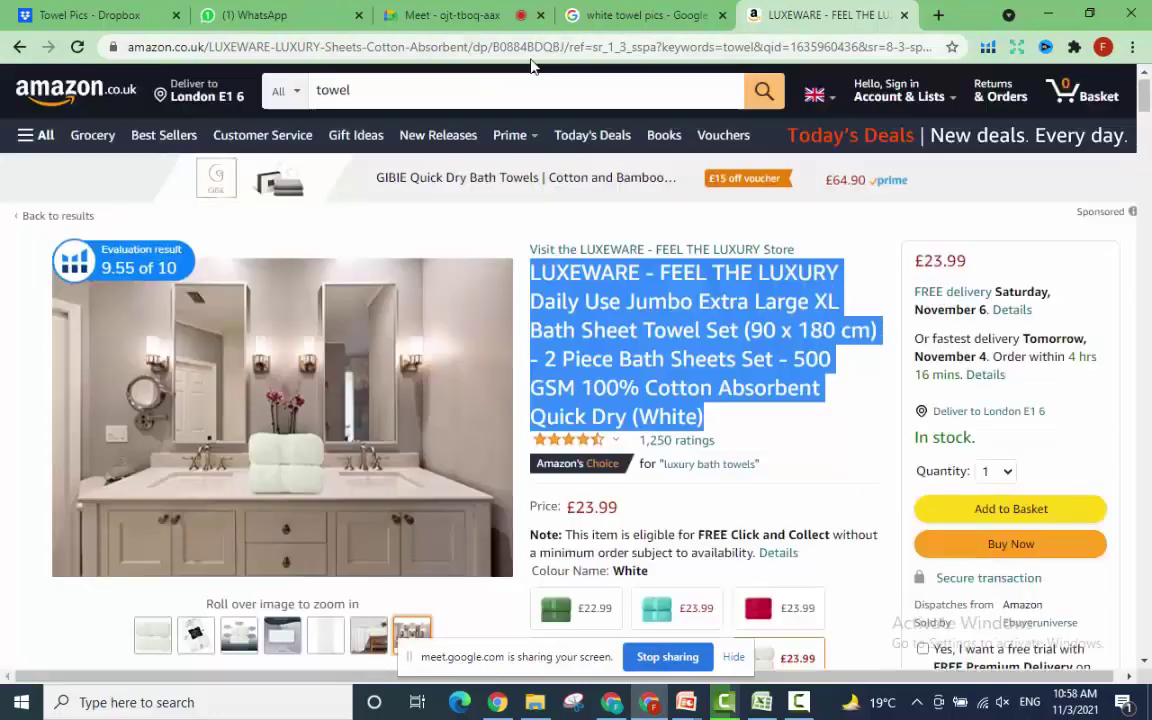
{"action": "left_click", "coordinate": [528, 47]}
{"action": "double_click", "coordinate": [597, 48]}
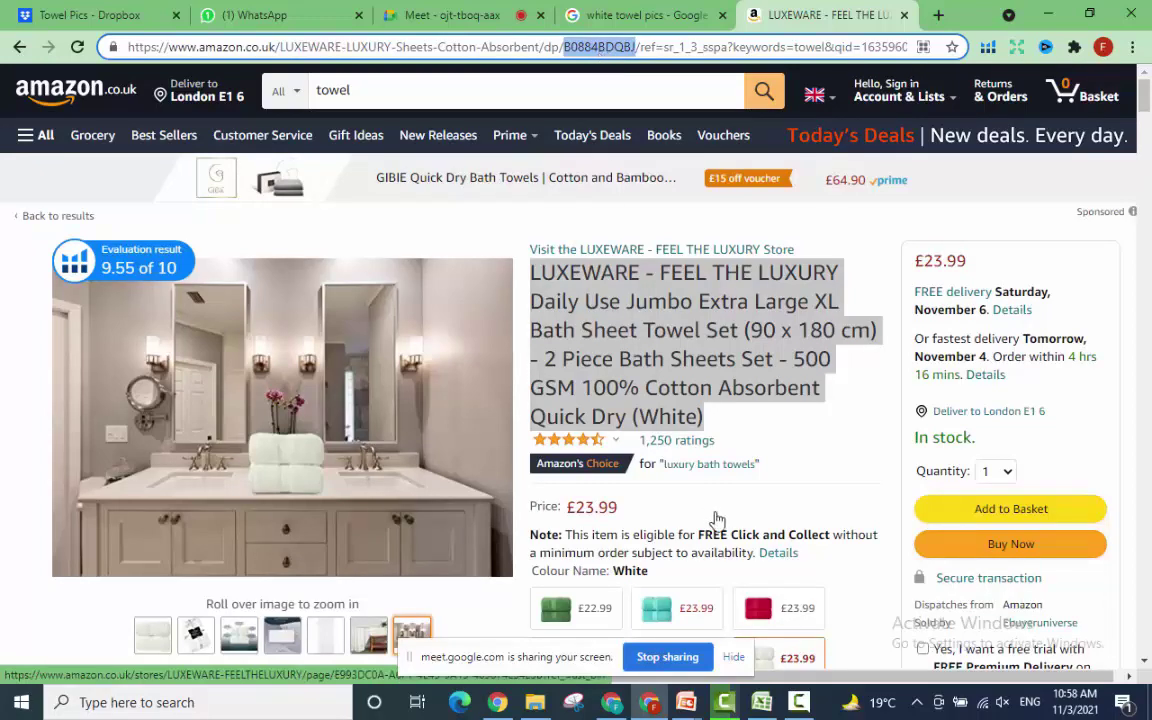
{"action": "scroll", "coordinate": [735, 486], "scroll_direction": "down", "scroll_amount": 2}
{"action": "scroll", "coordinate": [735, 486], "scroll_direction": "down", "scroll_amount": 3}
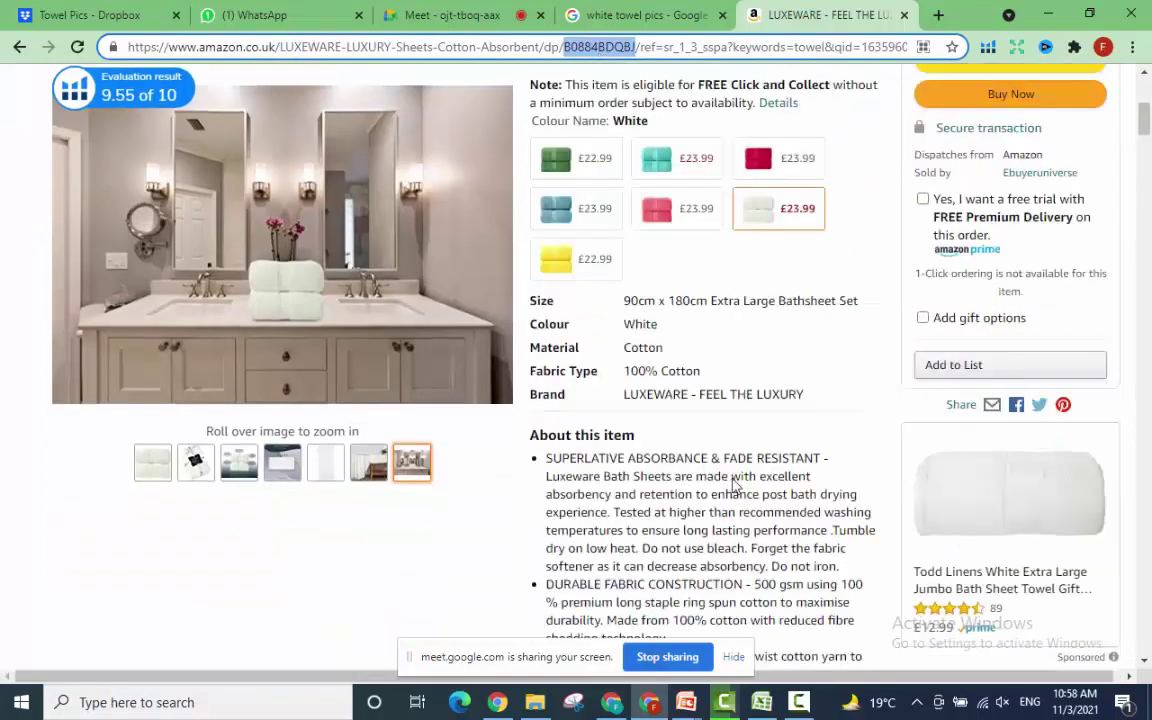
{"action": "scroll", "coordinate": [735, 486], "scroll_direction": "down", "scroll_amount": 8}
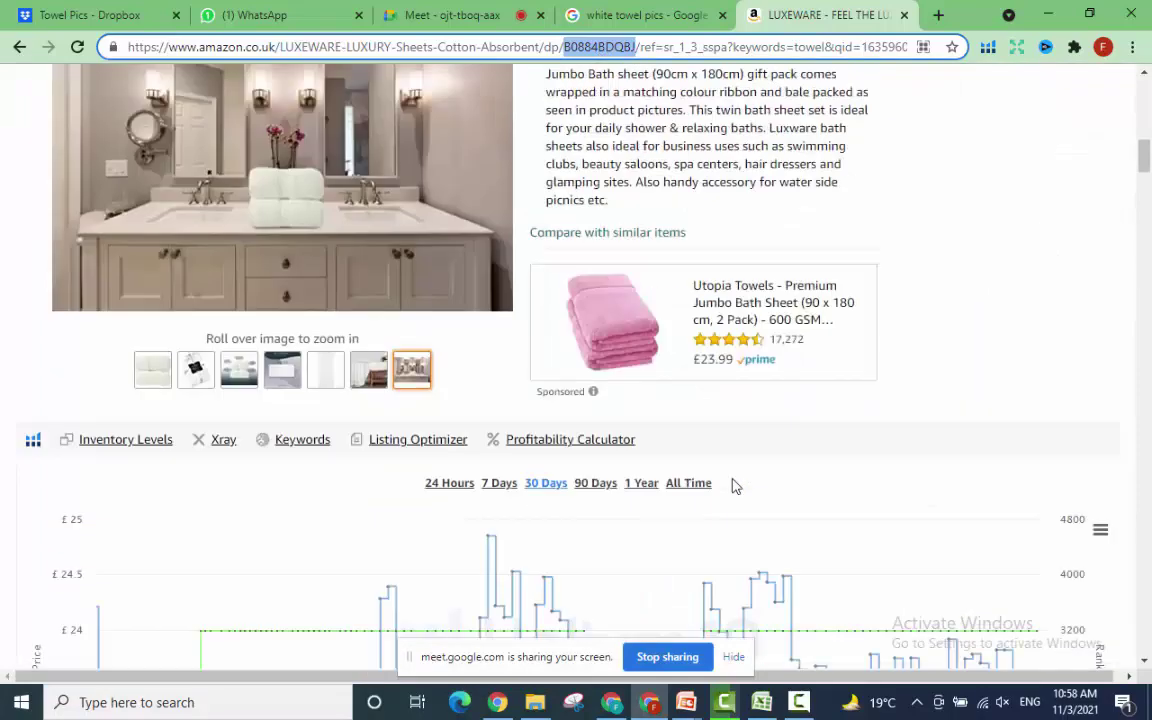
{"action": "scroll", "coordinate": [735, 486], "scroll_direction": "up", "scroll_amount": 15}
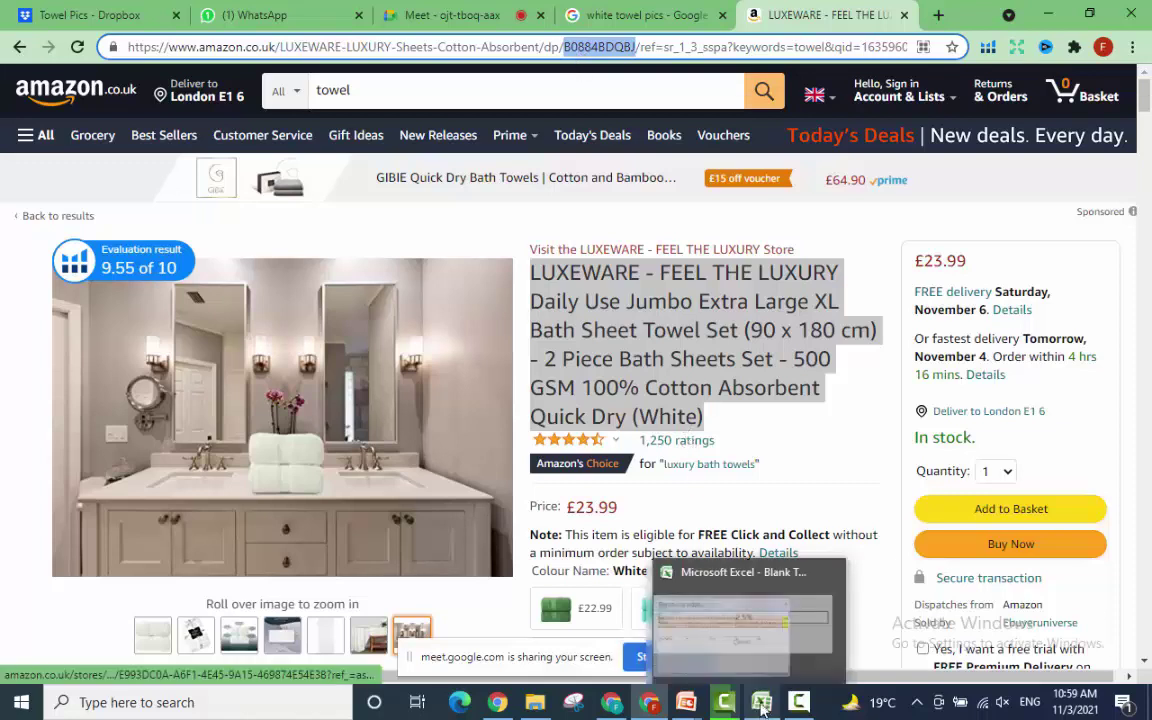
Switch back to the Excel template, move the screen-sharing bar out of the way, and view the Other Image URL columns.
{"action": "left_click", "coordinate": [762, 704]}
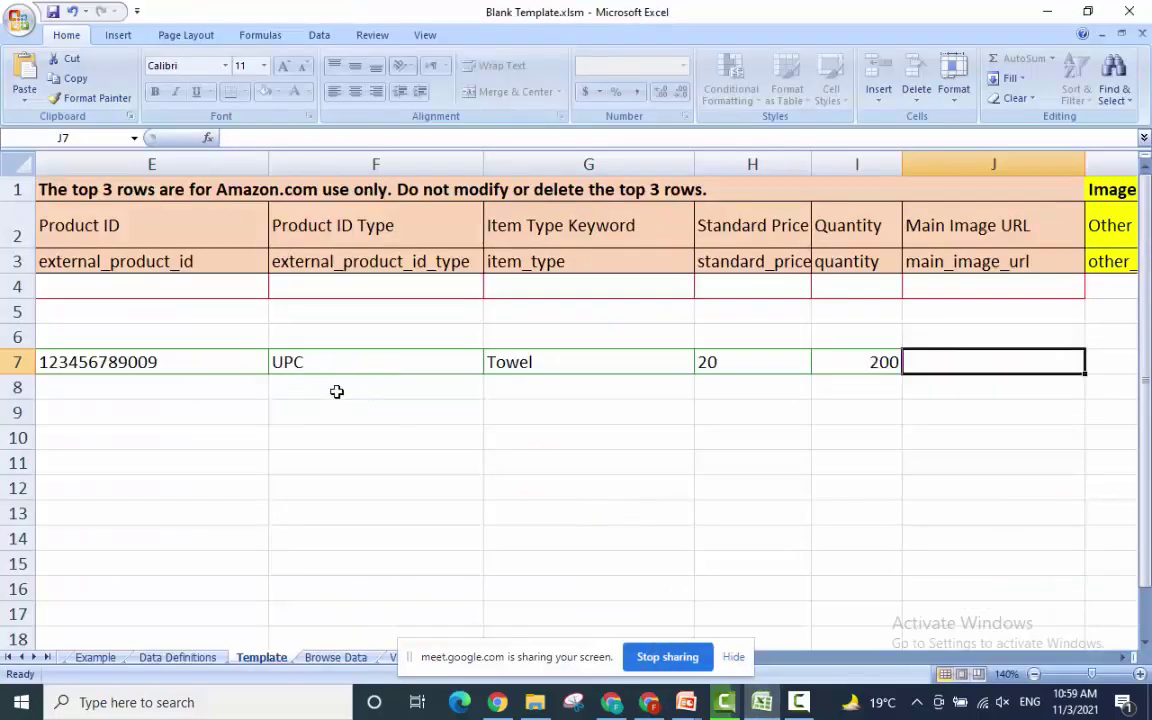
{"action": "left_click_drag", "start_coordinate": [459, 656], "coordinate": [105, 697]}
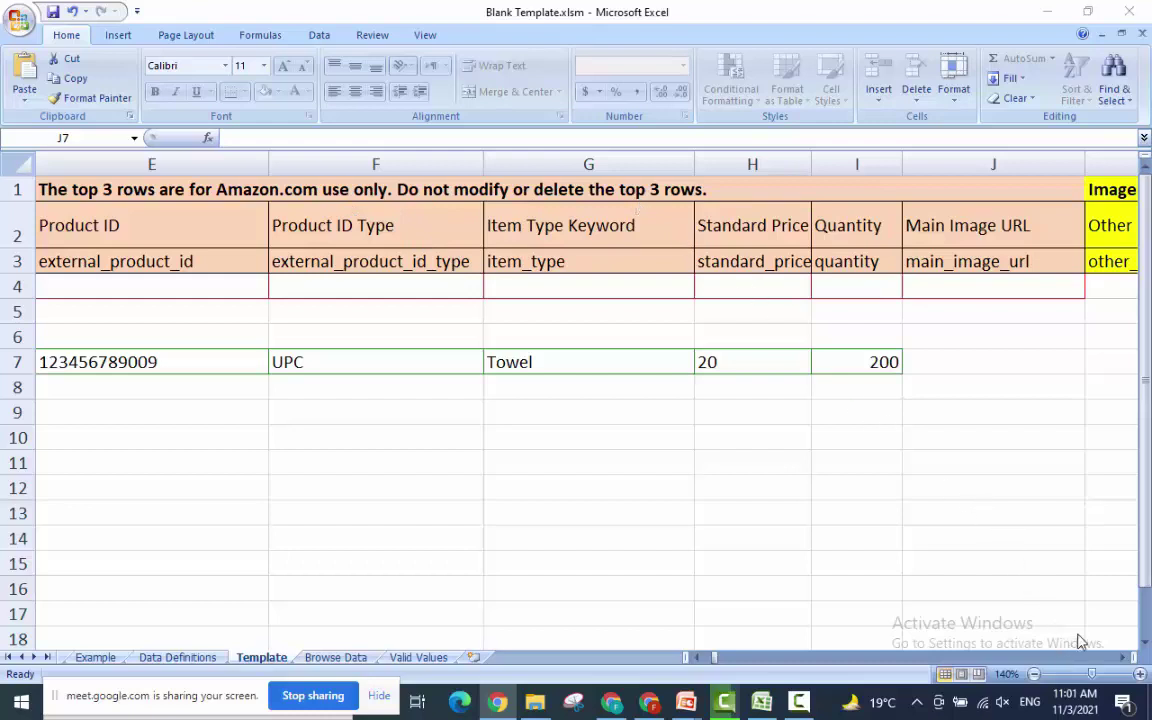
{"action": "left_click", "coordinate": [1125, 658]}
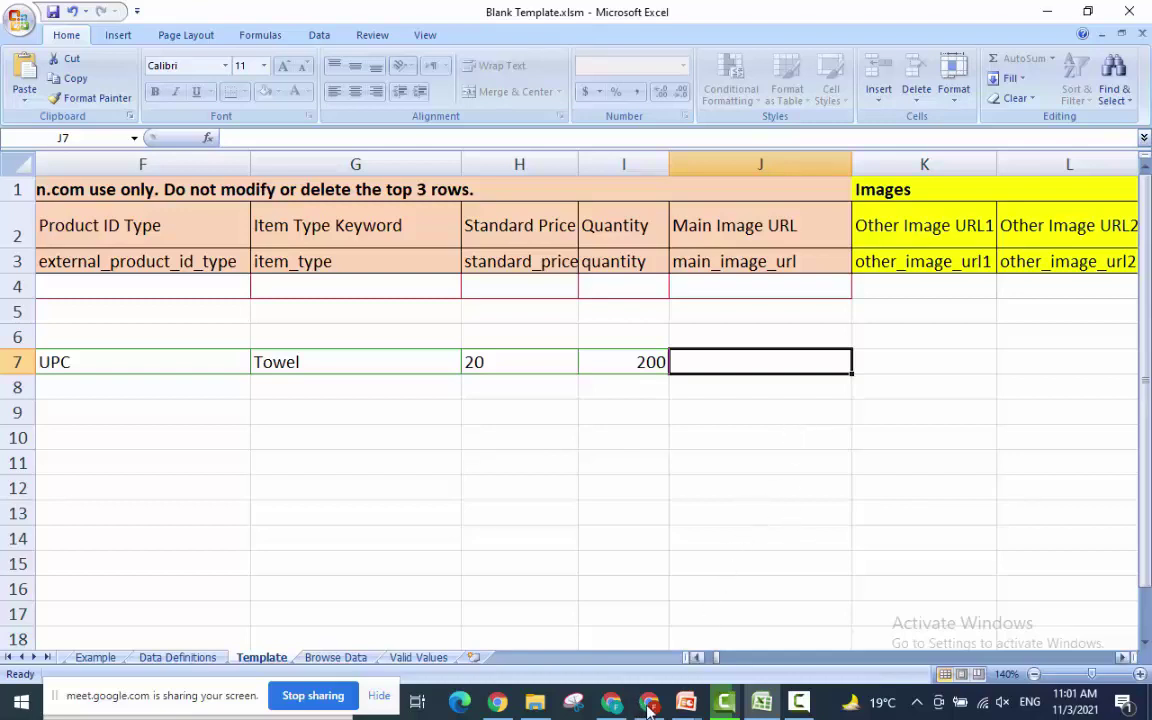
Minimize the open windows, look through the images in the desktop's White Towel Pics folder, and return to the desktop.
{"action": "left_click", "coordinate": [1045, 11]}
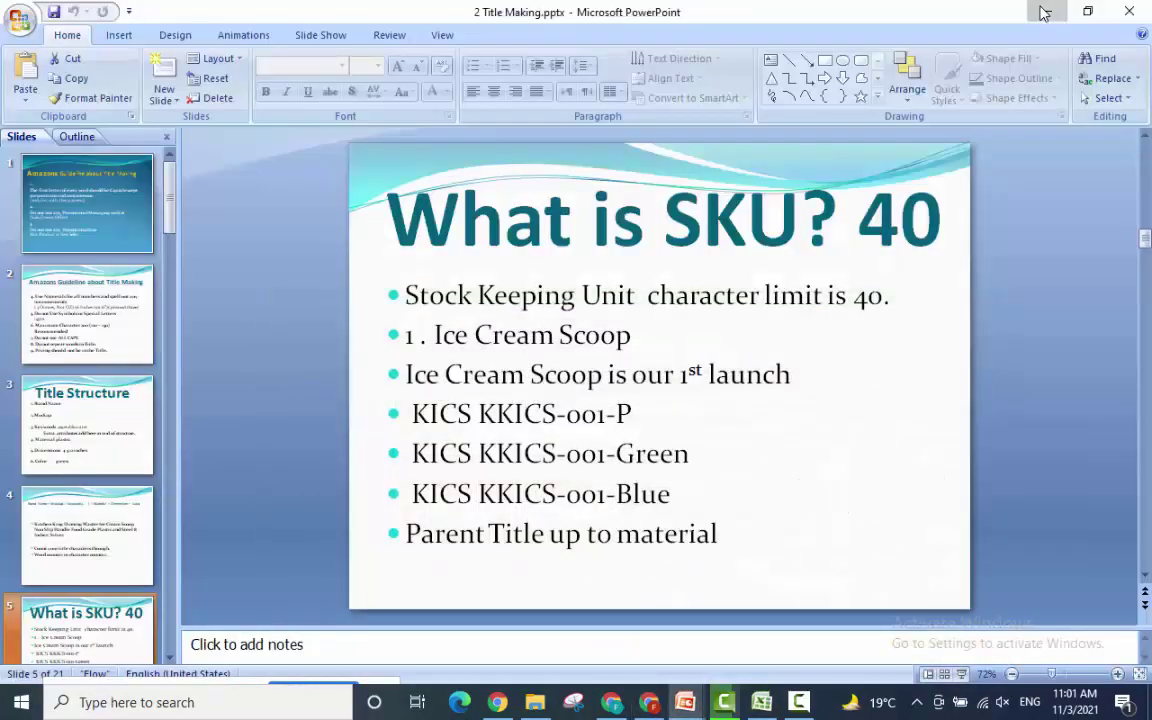
{"action": "left_click", "coordinate": [1041, 11]}
{"action": "left_click", "coordinate": [1038, 12]}
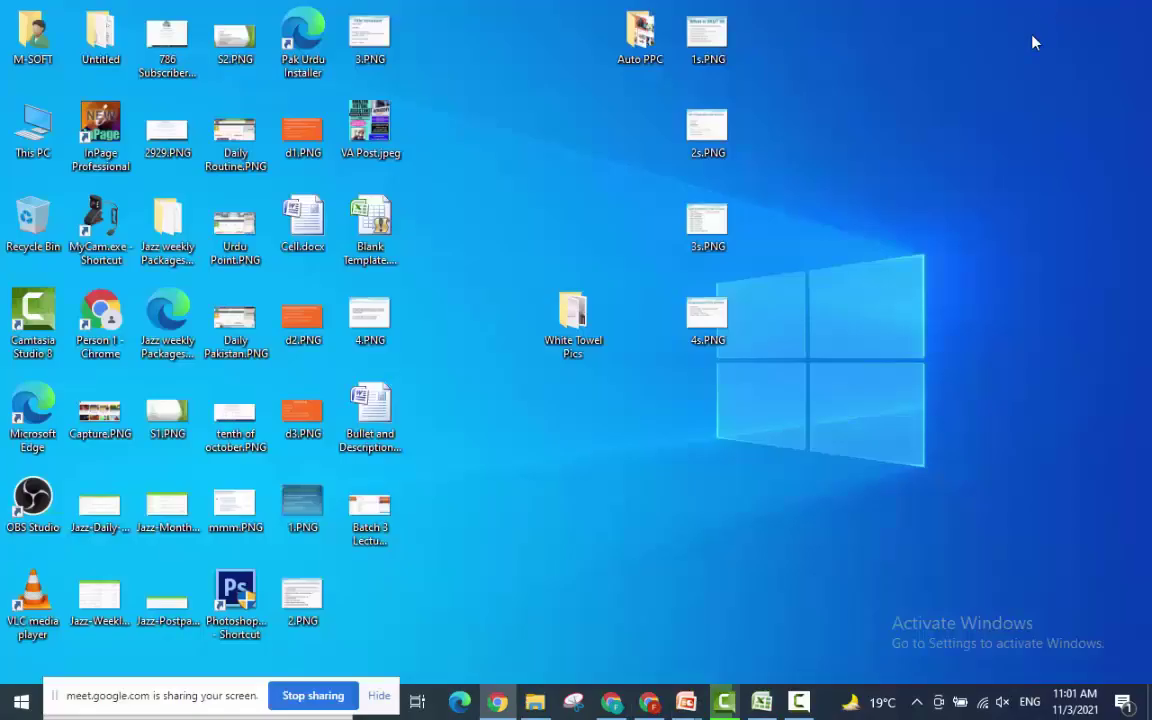
{"action": "double_click", "coordinate": [585, 347]}
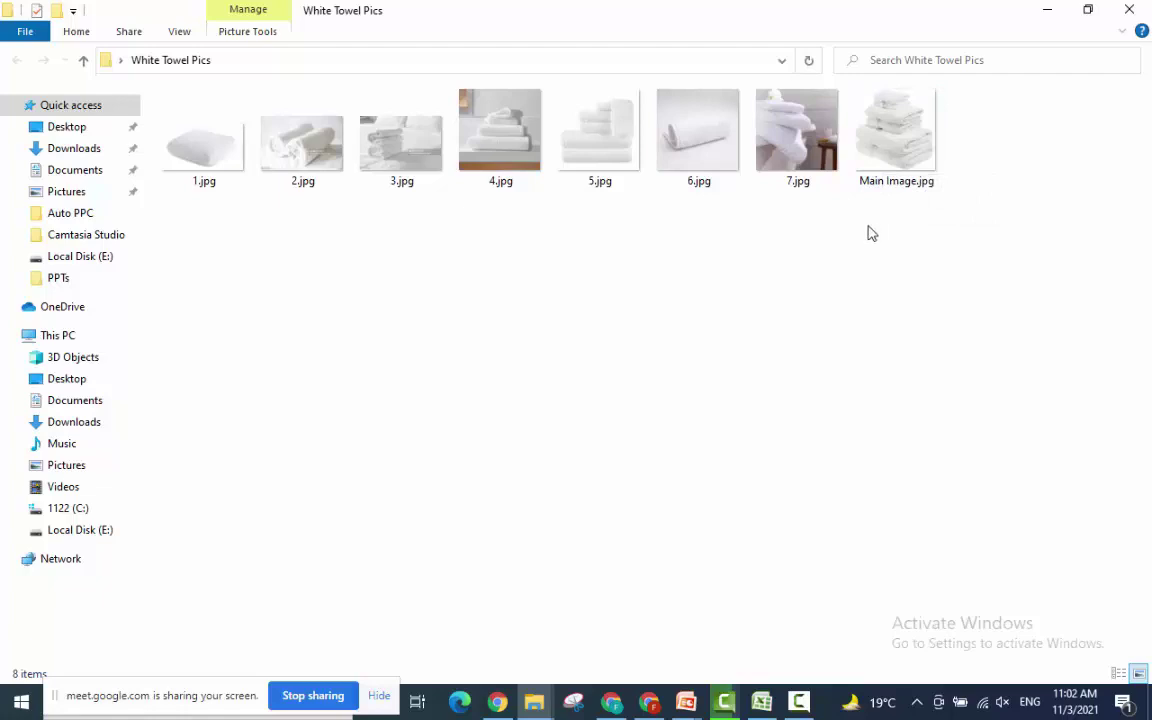
{"action": "mouse_move", "coordinate": [885, 193]}
{"action": "key", "text": "super+d"}
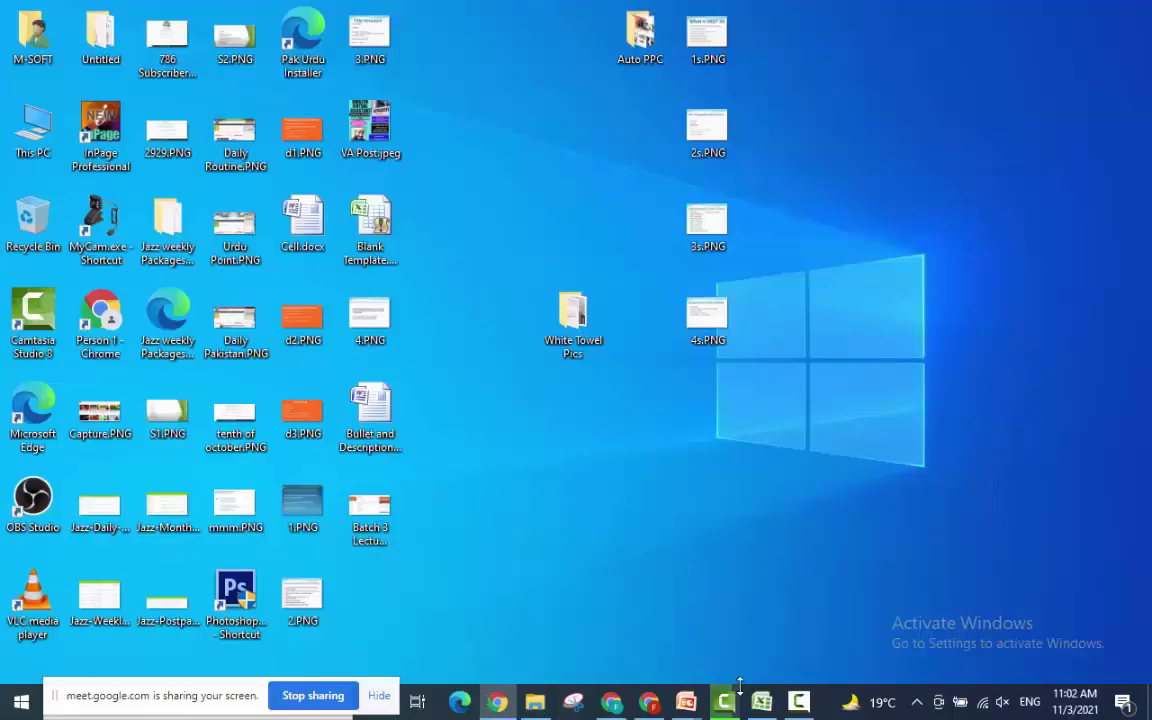
Switch to Chrome and bring up the Towel Pics folder in Dropbox.
{"action": "mouse_move", "coordinate": [650, 708]}
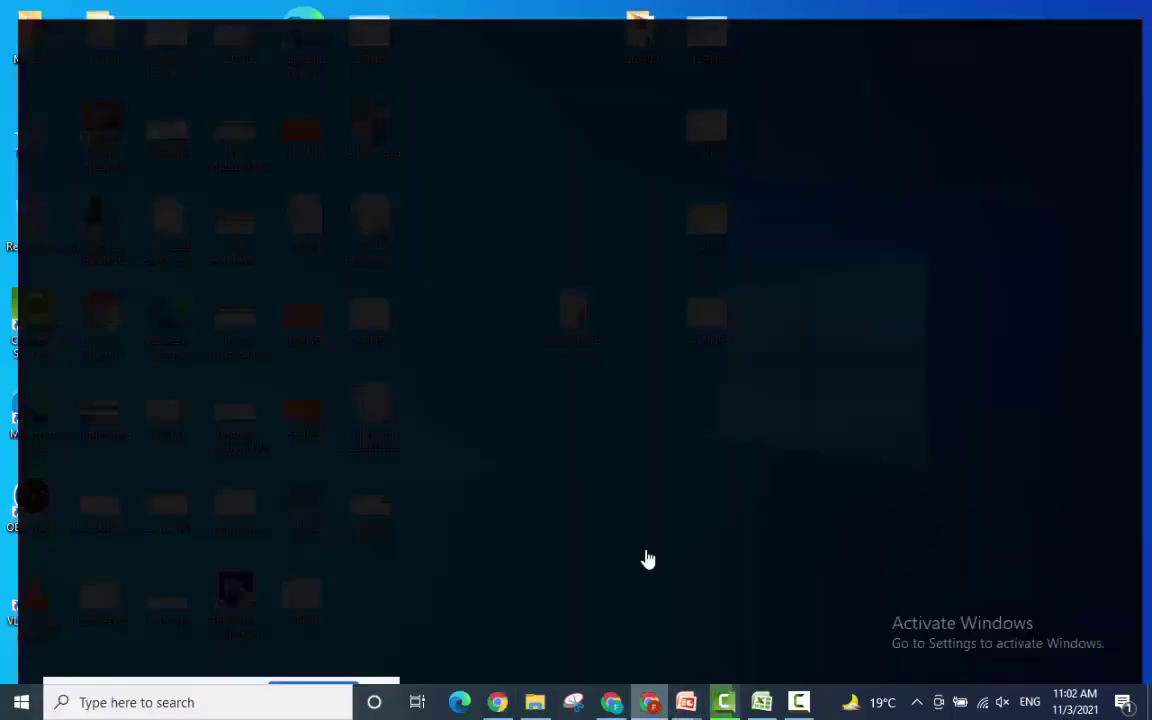
{"action": "left_click", "coordinate": [645, 600]}
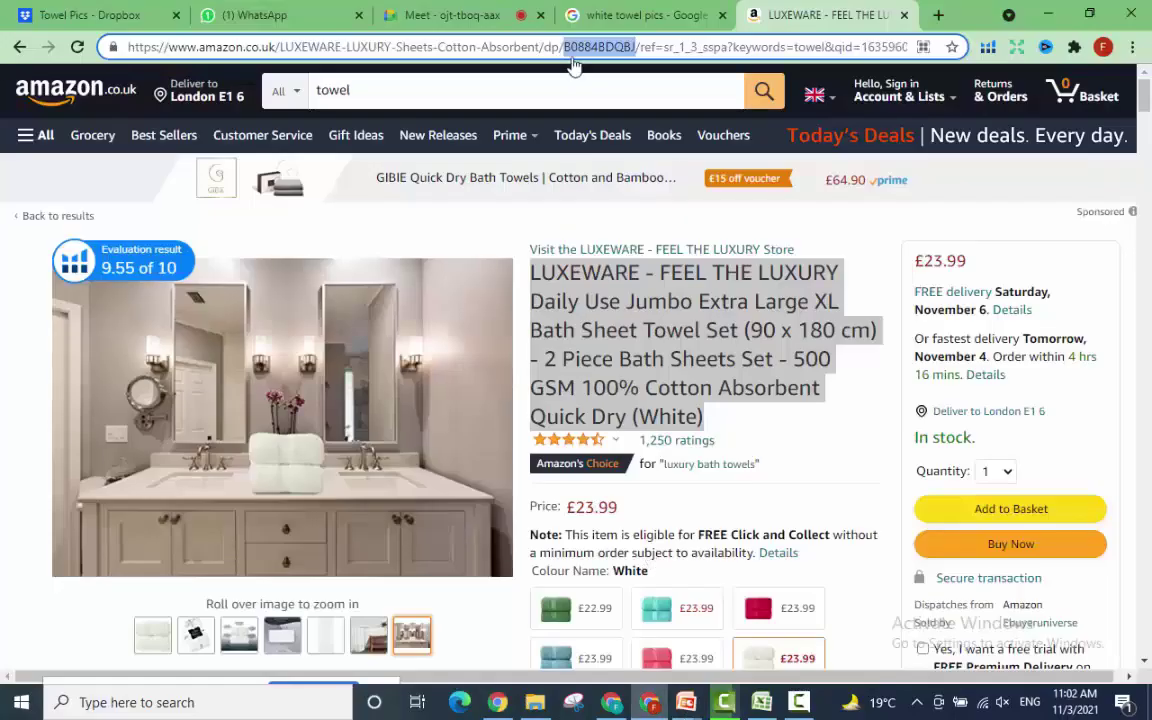
{"action": "left_click", "coordinate": [130, 14]}
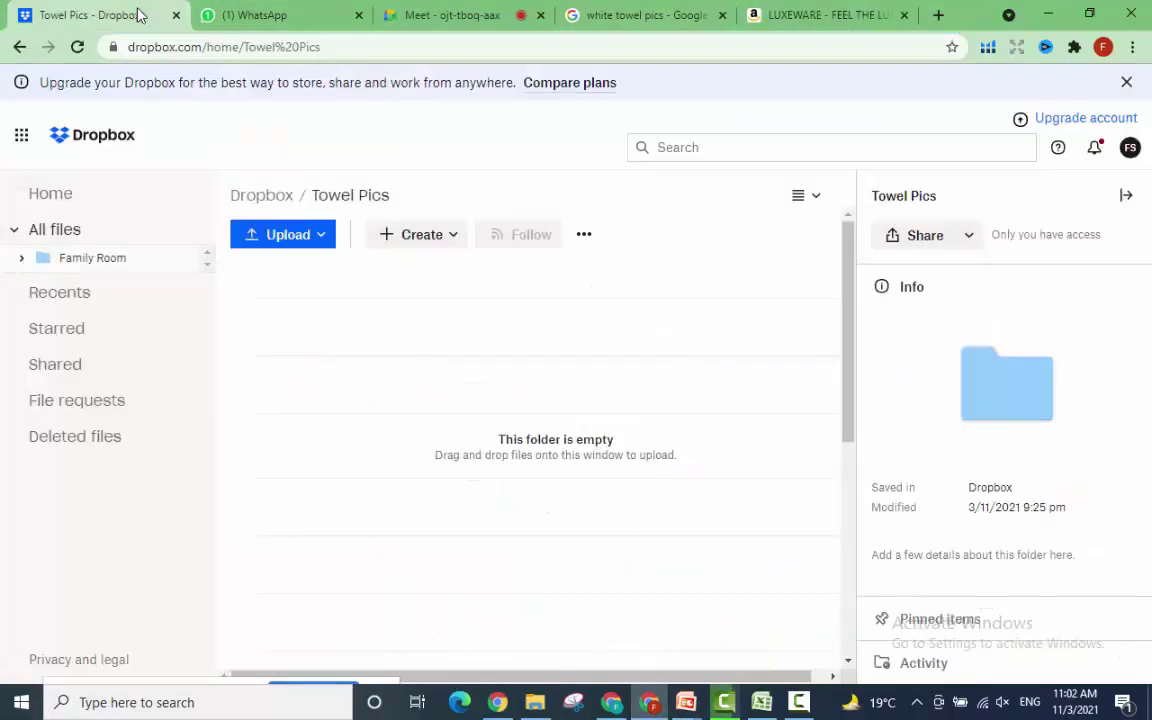
Search Google for "dropbox" in a new browser tab and open the Dropbox site from the results.
{"action": "left_click", "coordinate": [938, 15]}
{"action": "type", "text": "g"}
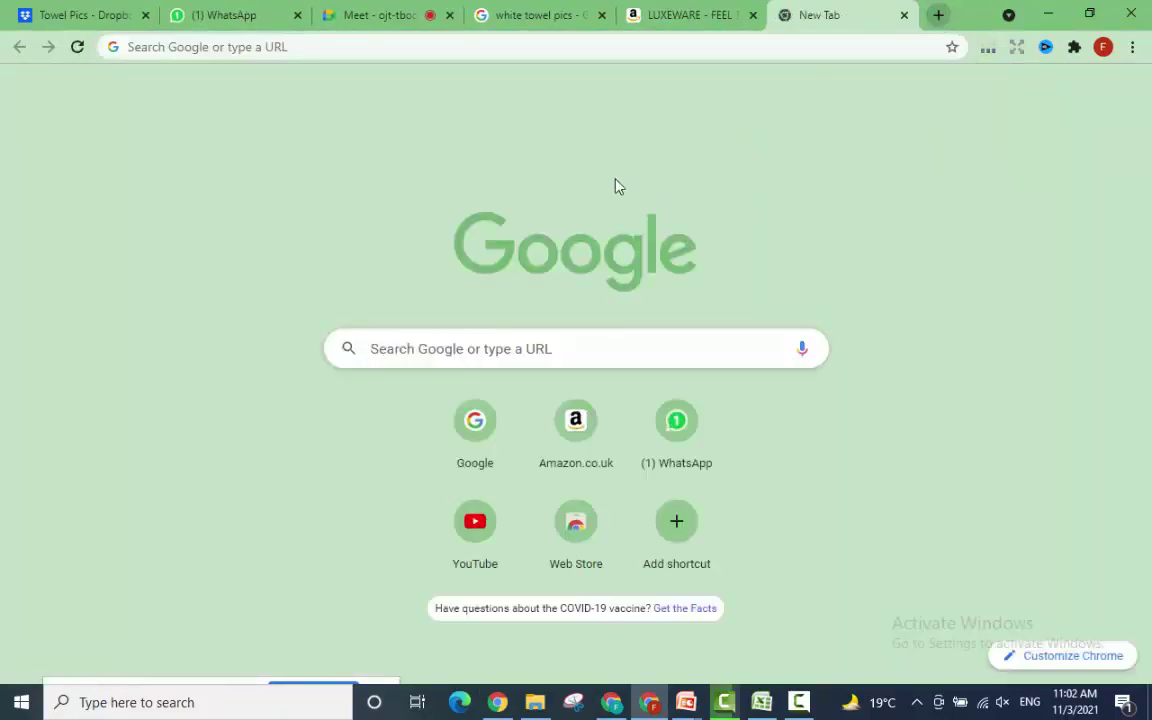
{"action": "left_click", "coordinate": [478, 424]}
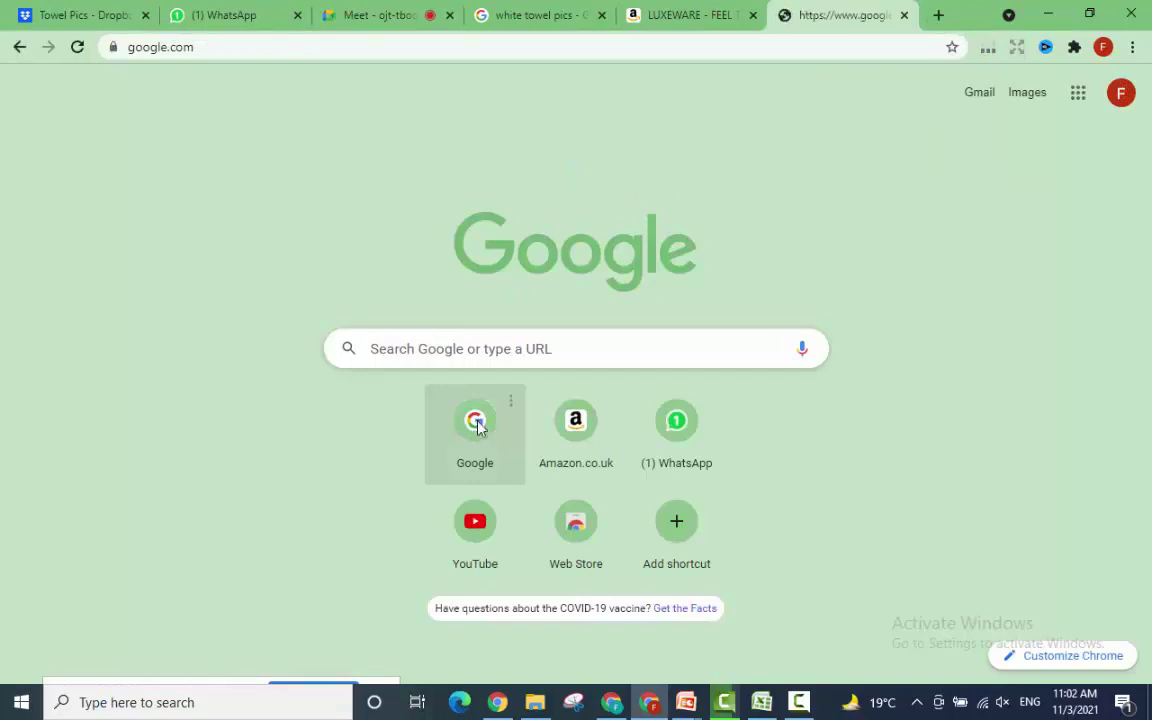
{"action": "type", "text": "d"}
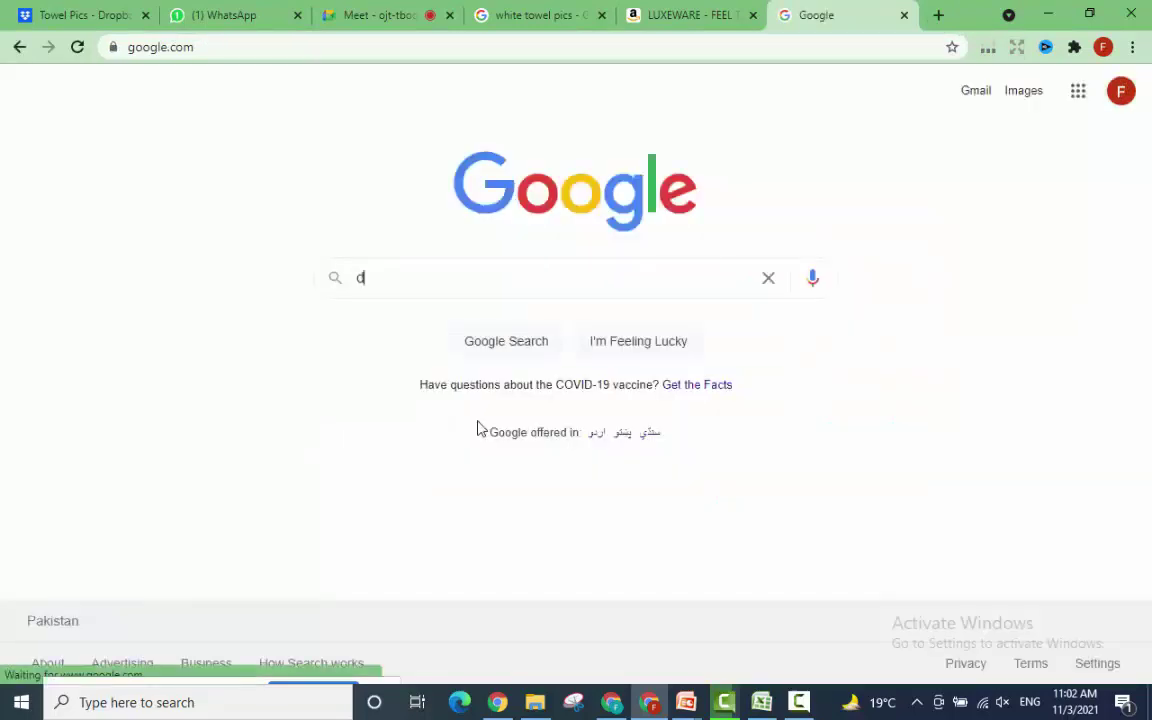
{"action": "type", "text": "ropbox"}
{"action": "key", "text": "Return"}
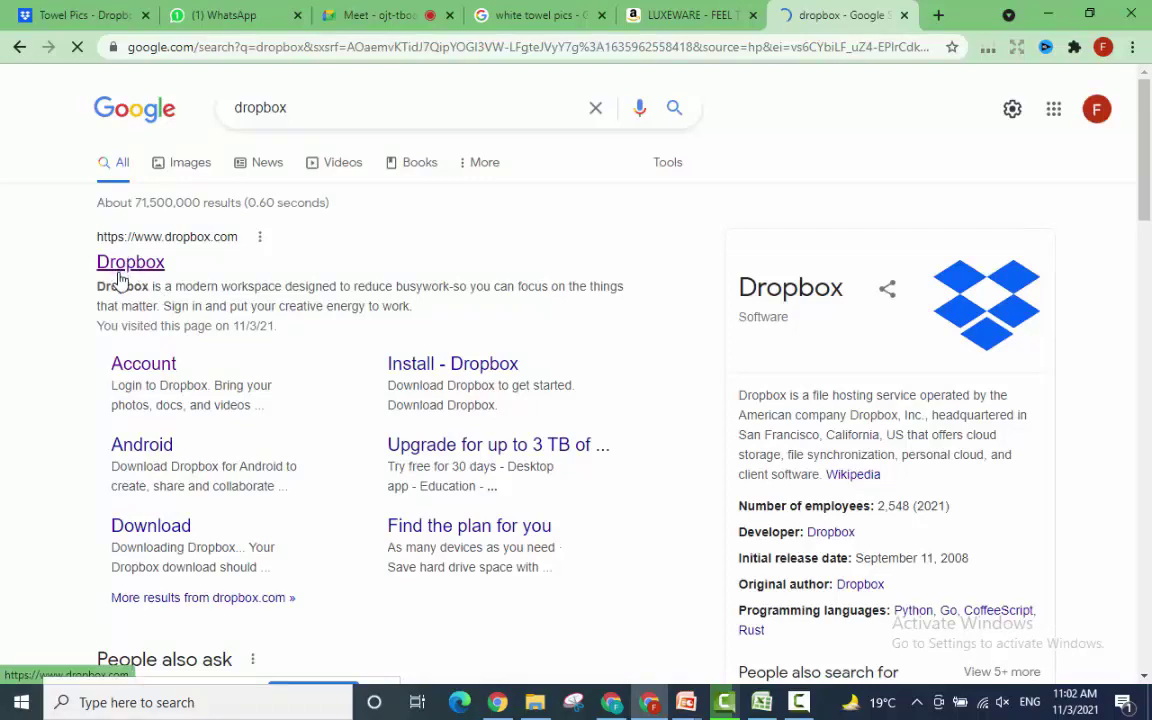
{"action": "left_click", "coordinate": [118, 273]}
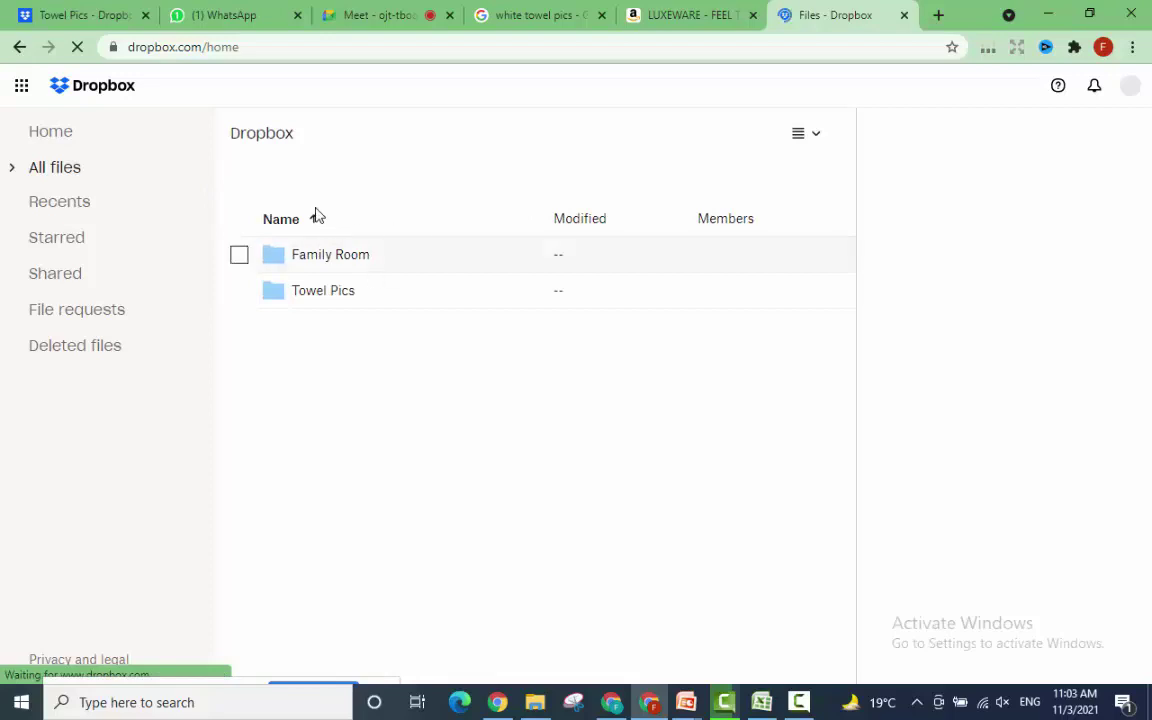
Examine the Towel Pics folder's upload options and the column options of the top-level Dropbox file list.
{"action": "left_click", "coordinate": [88, 17]}
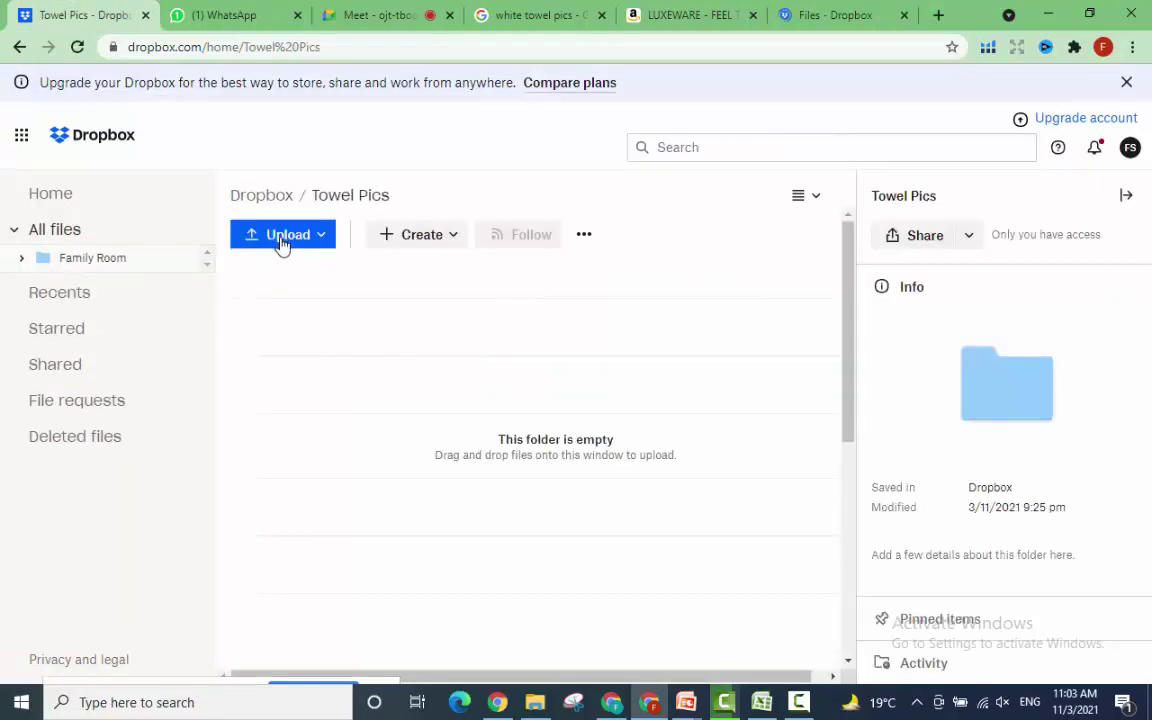
{"action": "left_click", "coordinate": [320, 238]}
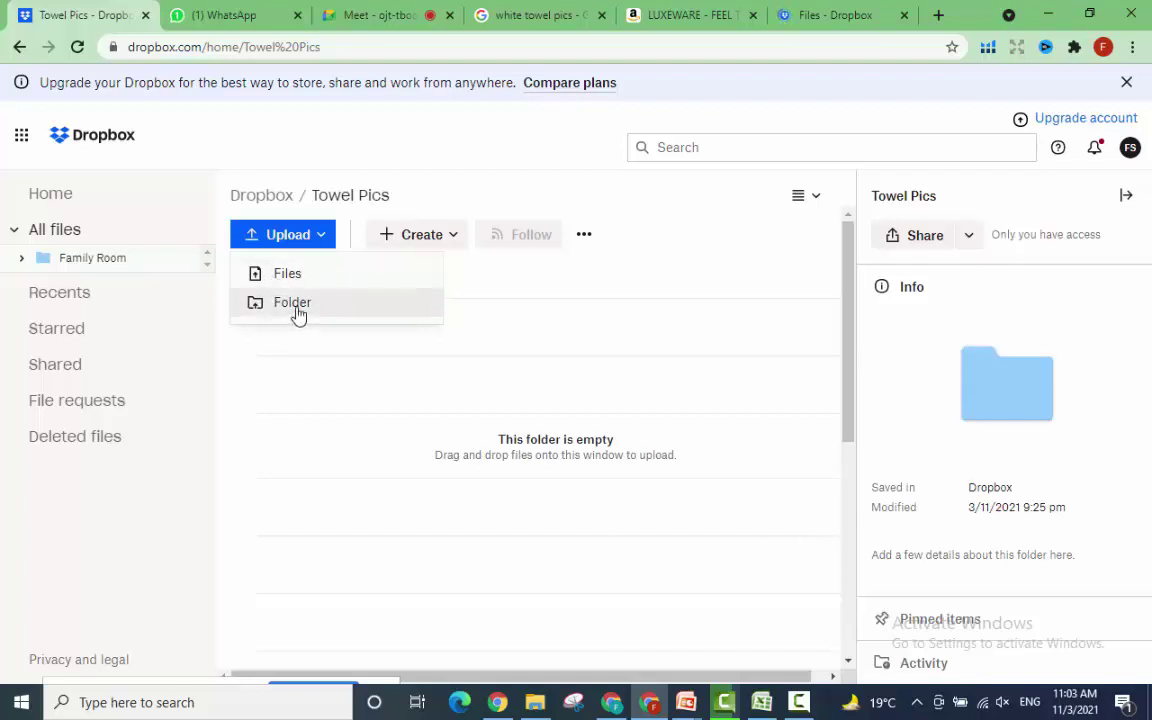
{"action": "left_click", "coordinate": [820, 15]}
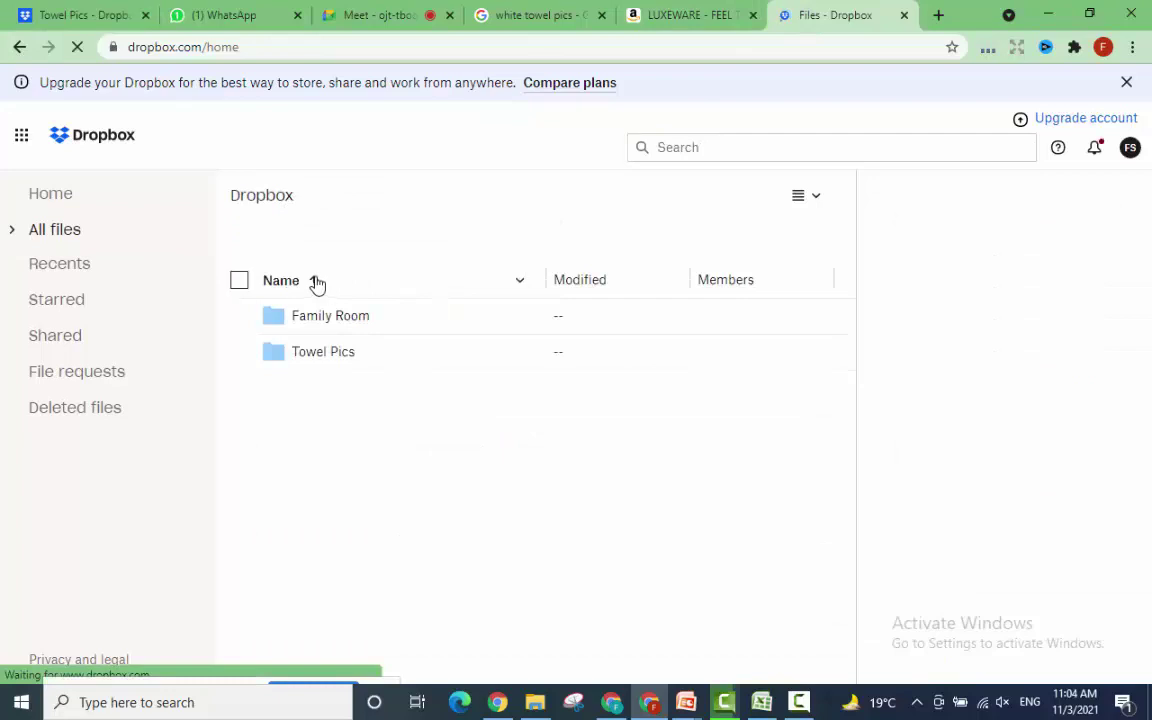
{"action": "left_click", "coordinate": [520, 283]}
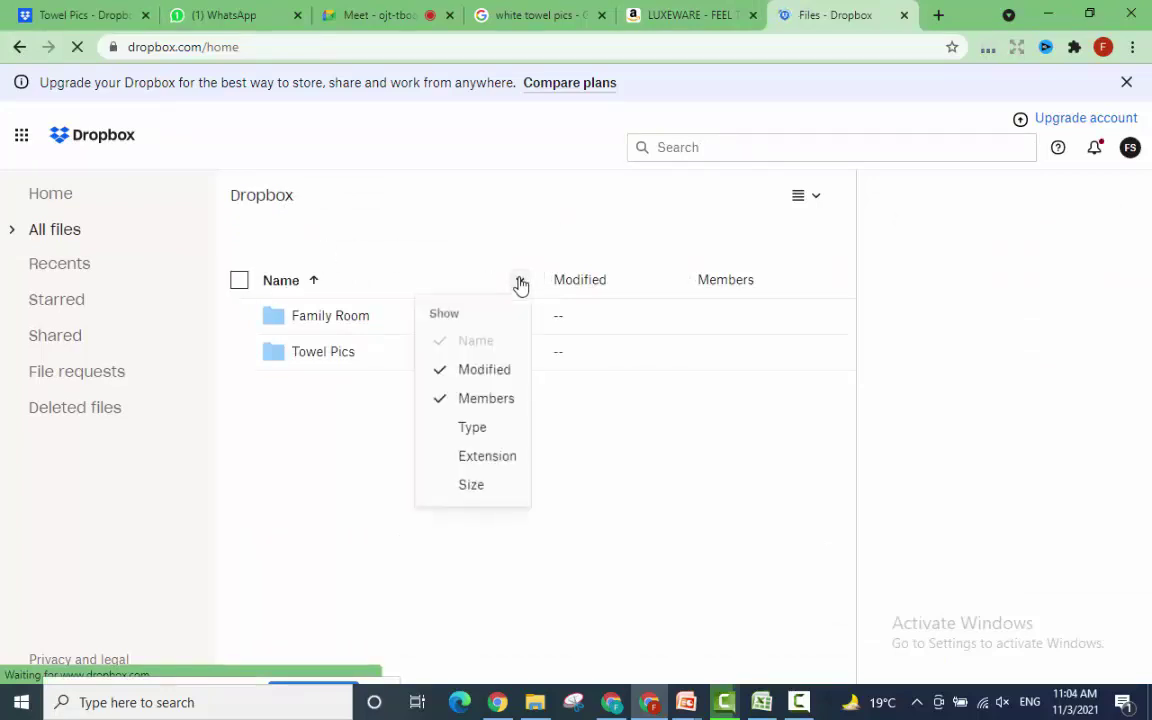
{"action": "left_click", "coordinate": [85, 14]}
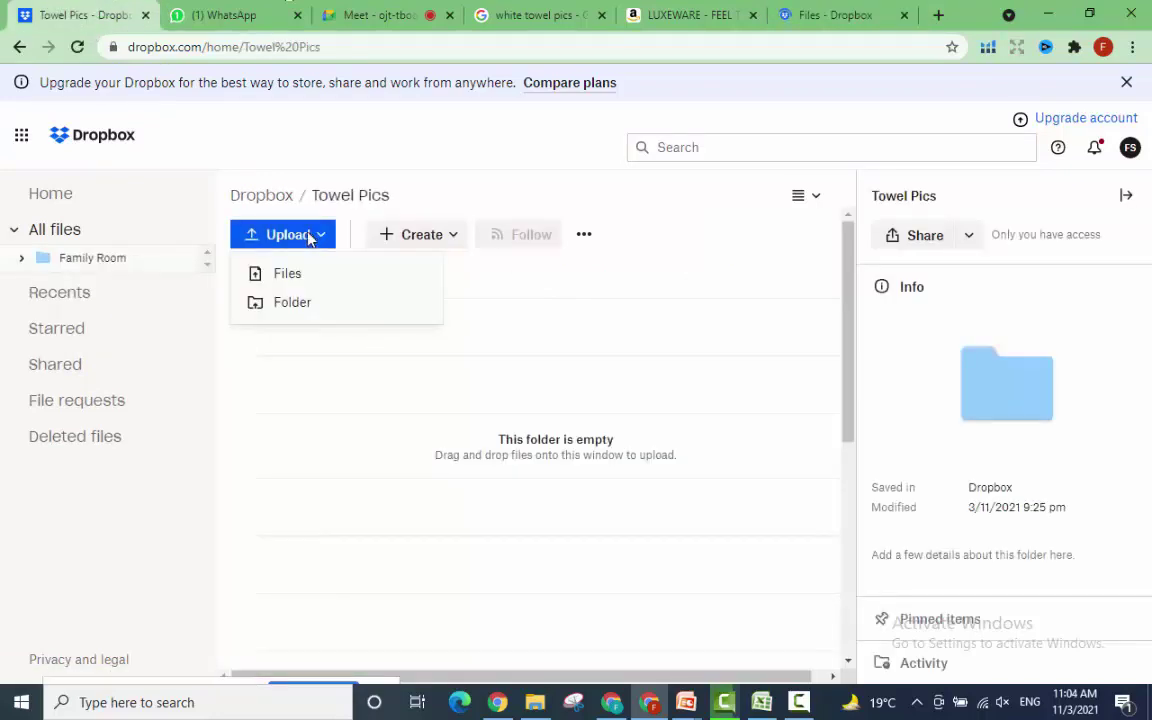
{"action": "left_click", "coordinate": [306, 237]}
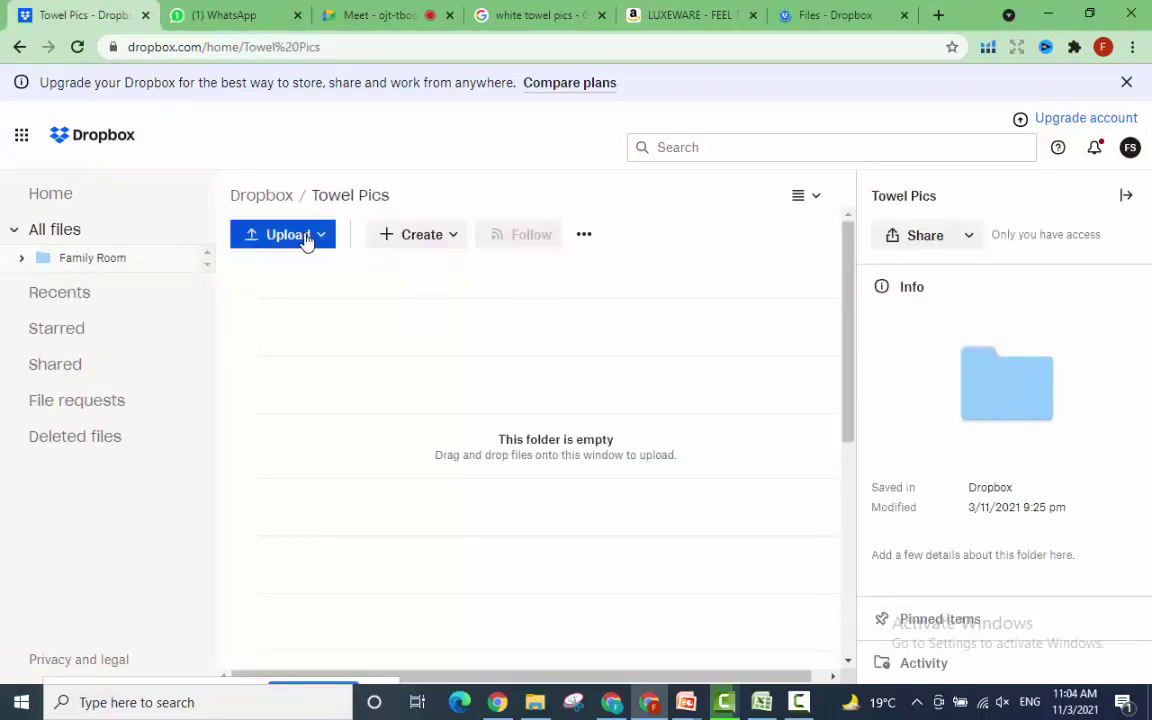
Upload the White Towel Pics folder from the desktop into the Towel Pics folder in Dropbox.
{"action": "left_click", "coordinate": [306, 237]}
{"action": "left_click", "coordinate": [300, 303]}
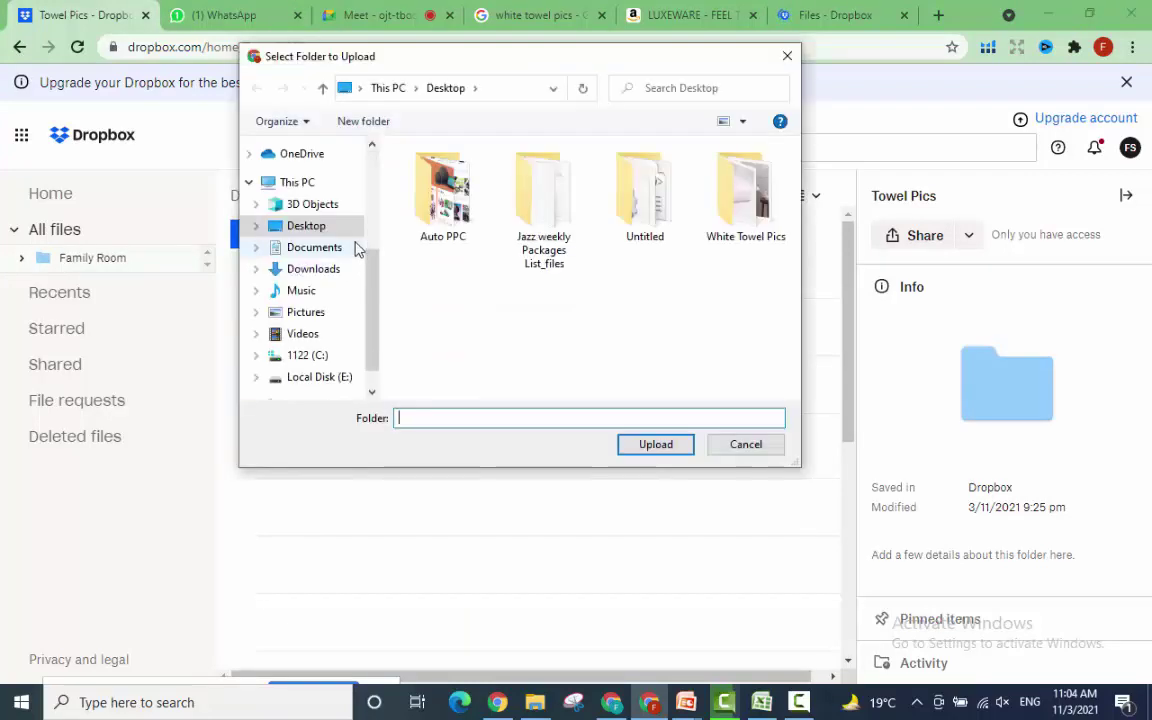
{"action": "left_click", "coordinate": [737, 238]}
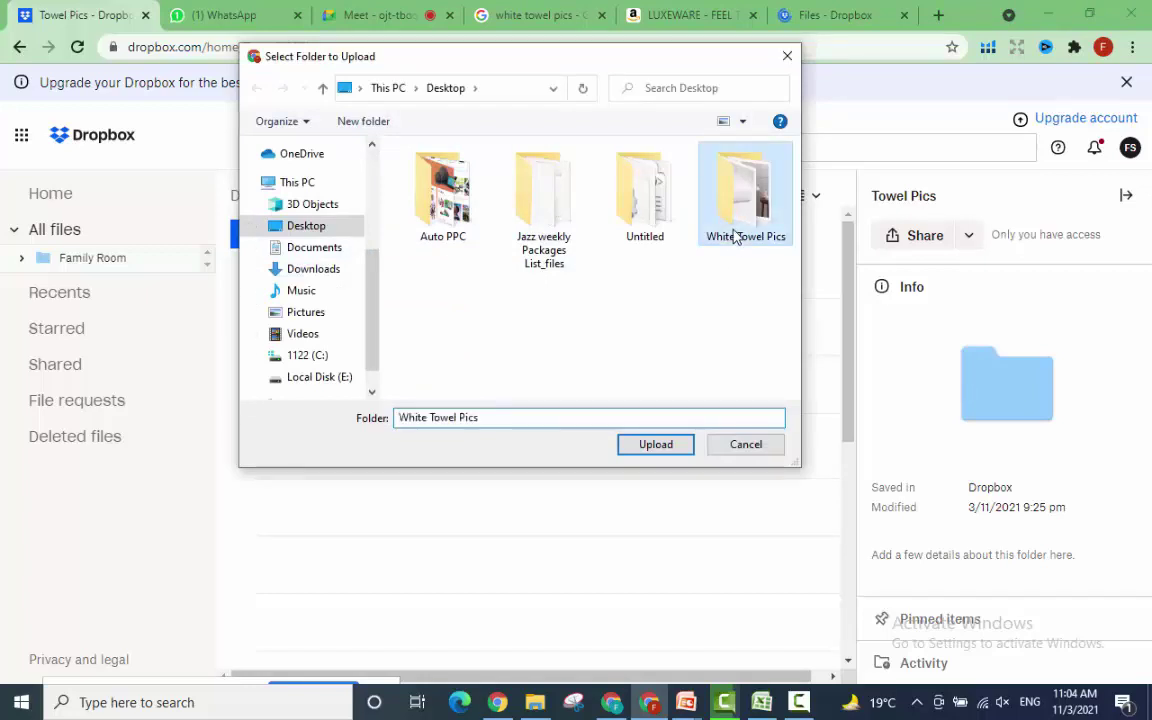
{"action": "left_click", "coordinate": [656, 444]}
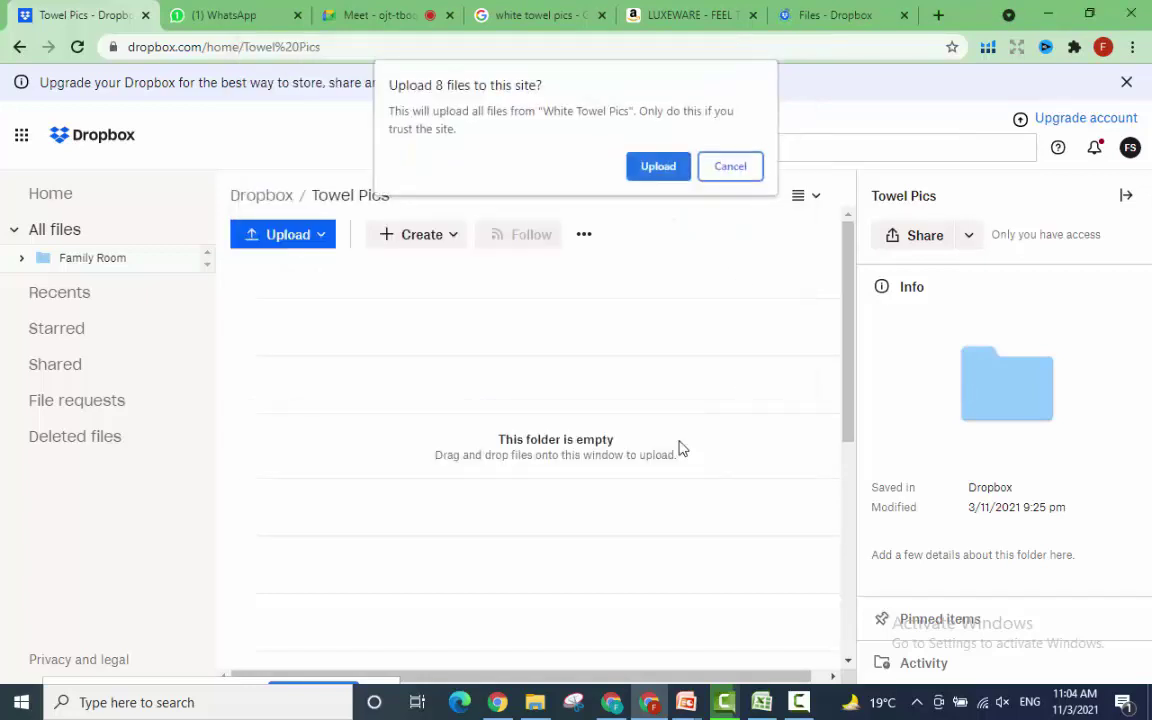
{"action": "left_click", "coordinate": [658, 166]}
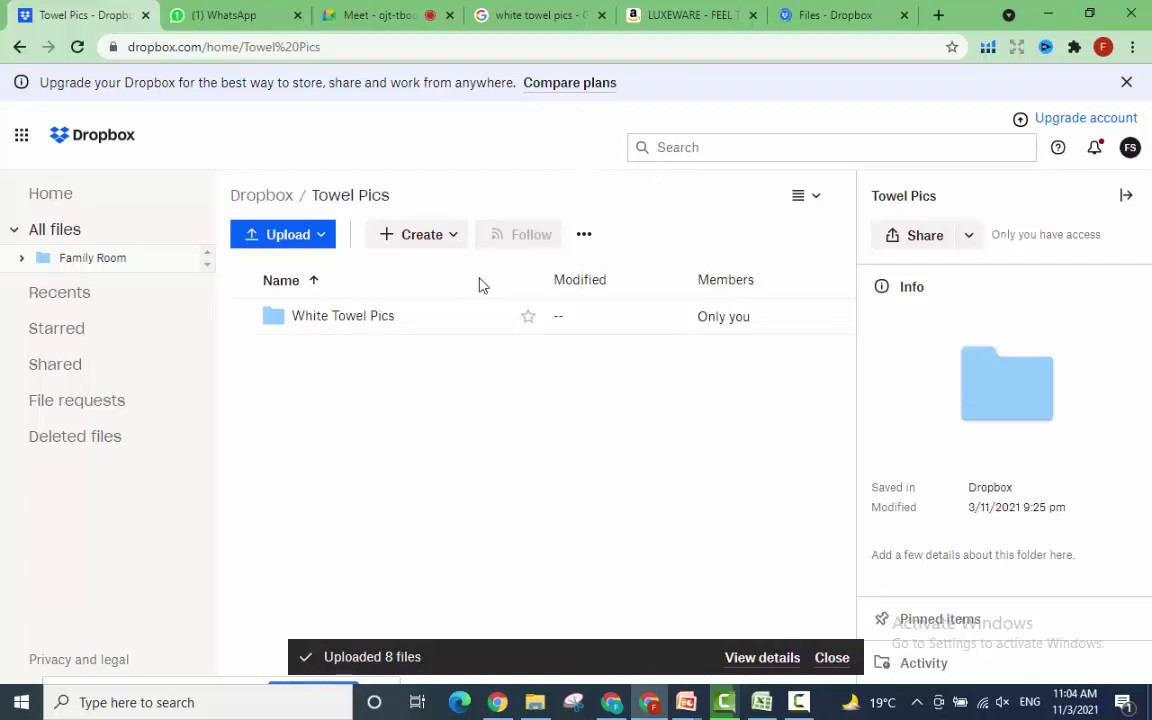
Open the uploaded White Towel Pics folder, clear the file selection, and copy the link to Main Image.jpg.
{"action": "left_click", "coordinate": [381, 320]}
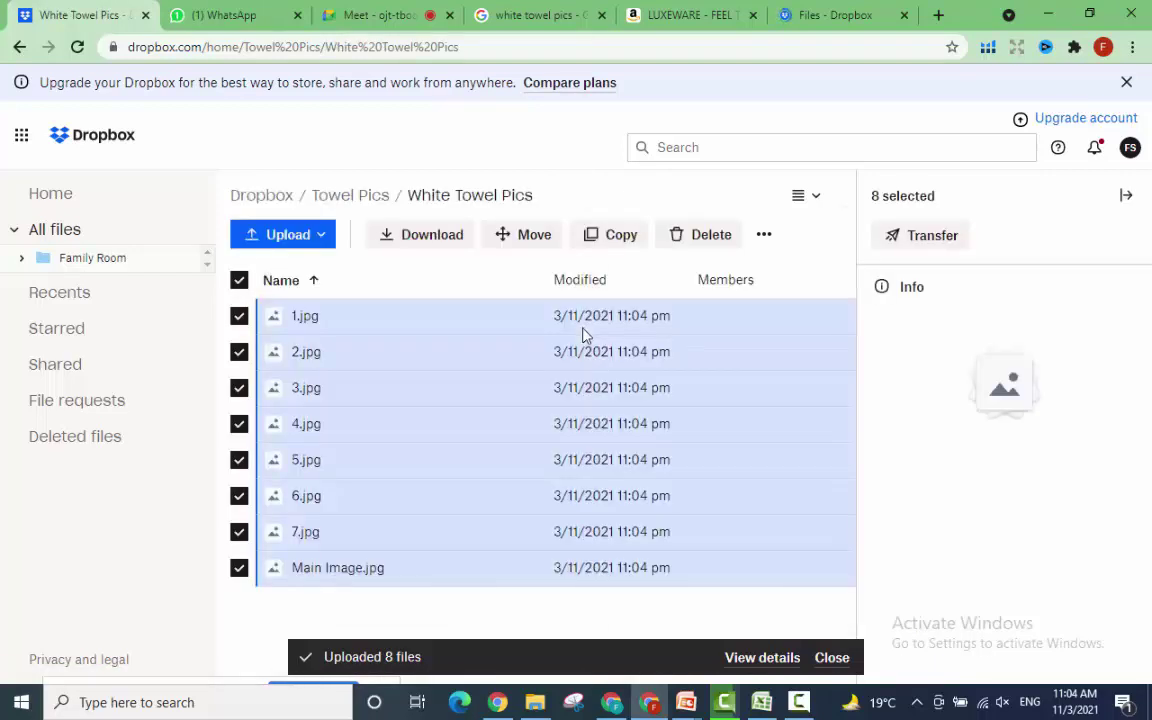
{"action": "left_click", "coordinate": [239, 281]}
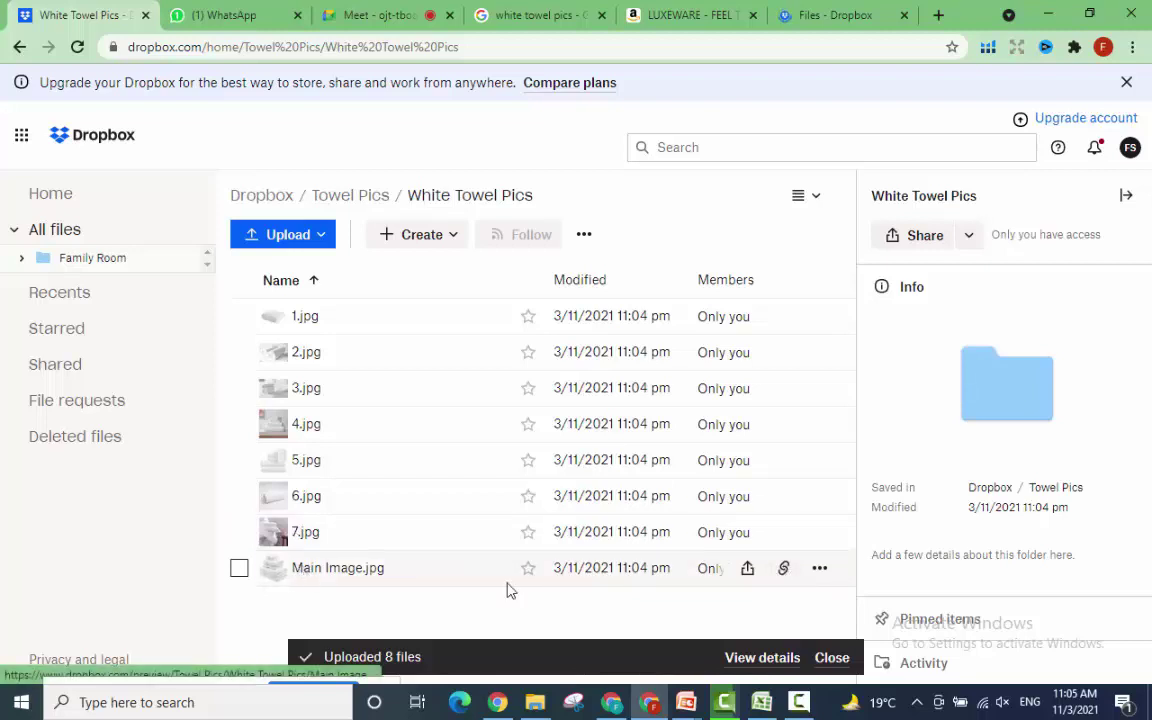
{"action": "left_click", "coordinate": [783, 570]}
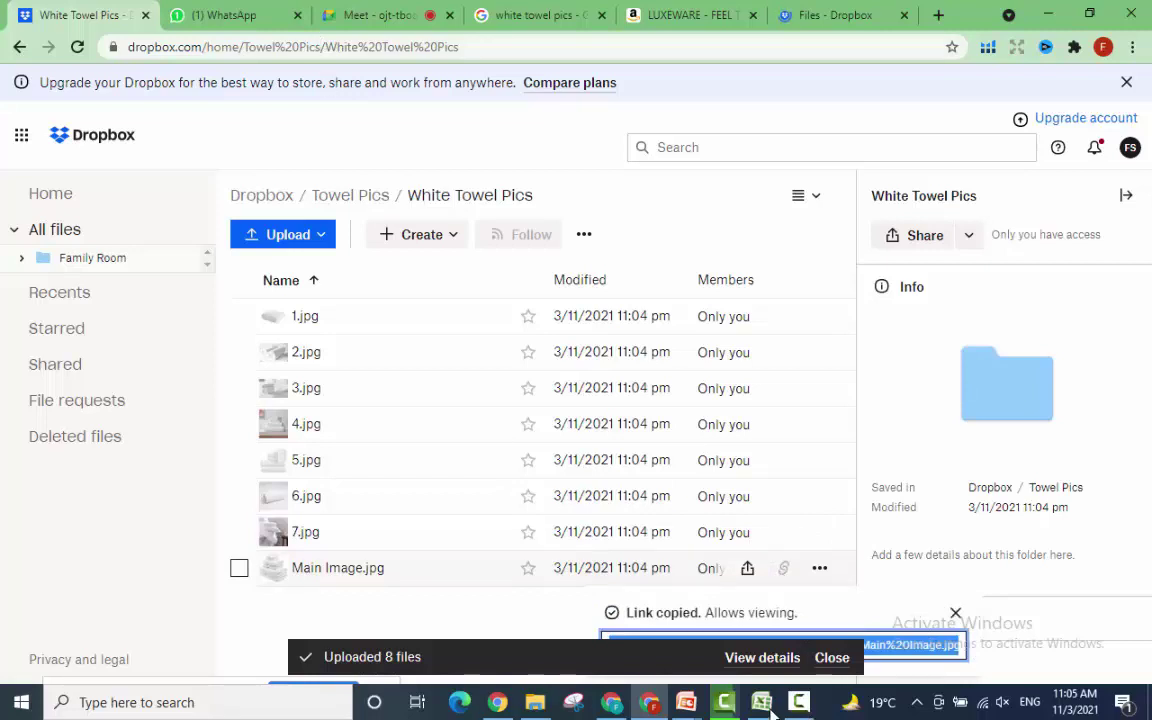
Switch to Excel, paste the copied link into Main Image URL cell J7 without its "?dl=0" ending, and widen column J slightly.
{"action": "left_click", "coordinate": [766, 708]}
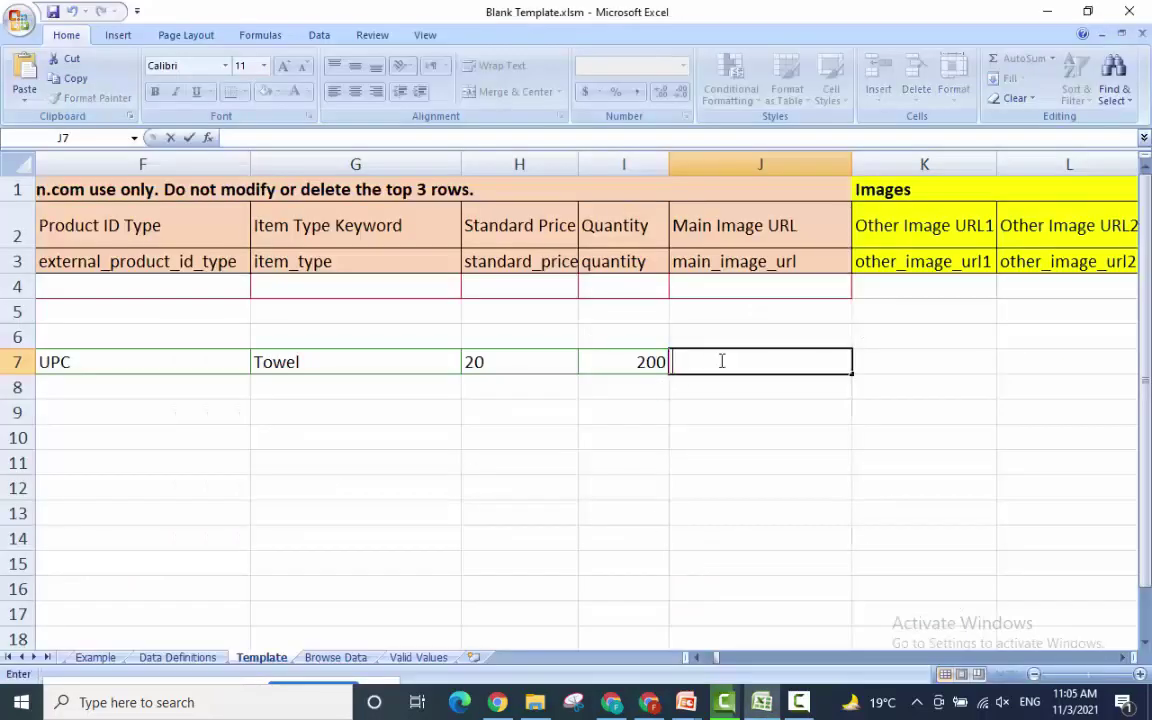
{"action": "key", "text": "ctrl+v"}
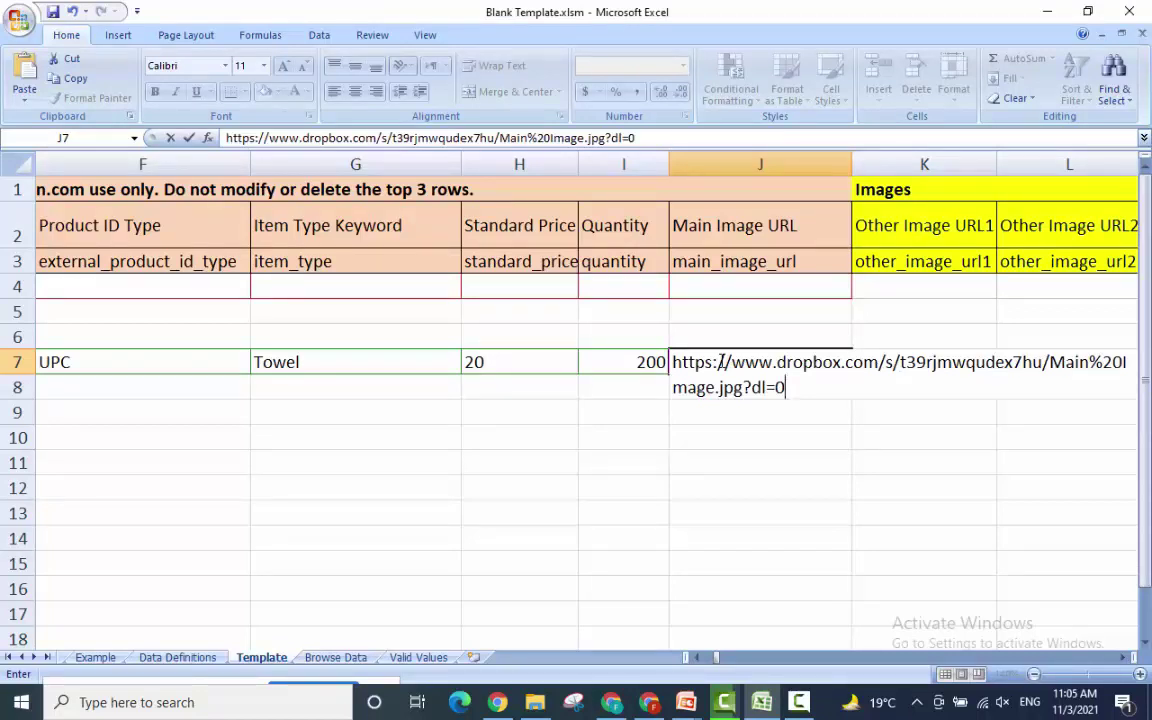
{"action": "key", "text": "BackSpace"}
{"action": "key", "text": "BackSpace"}
{"action": "key", "text": "BackSpace"}
{"action": "key", "text": "BackSpace"}
{"action": "key", "text": "BackSpace"}
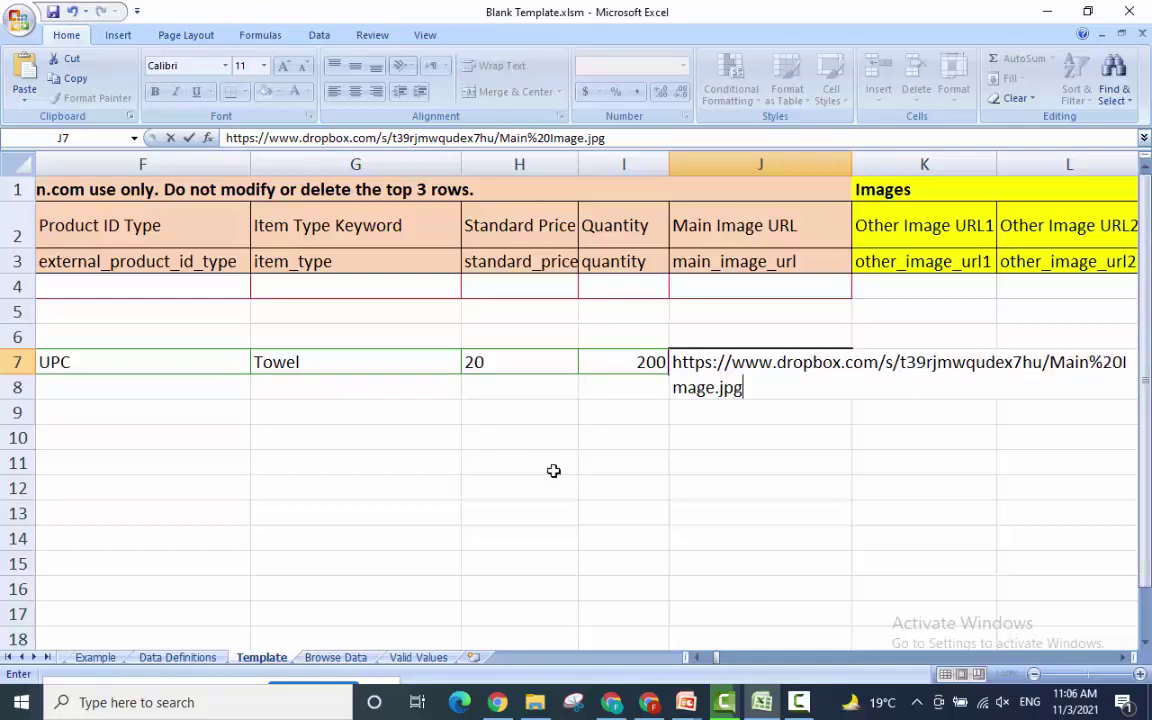
{"action": "left_click", "coordinate": [742, 417]}
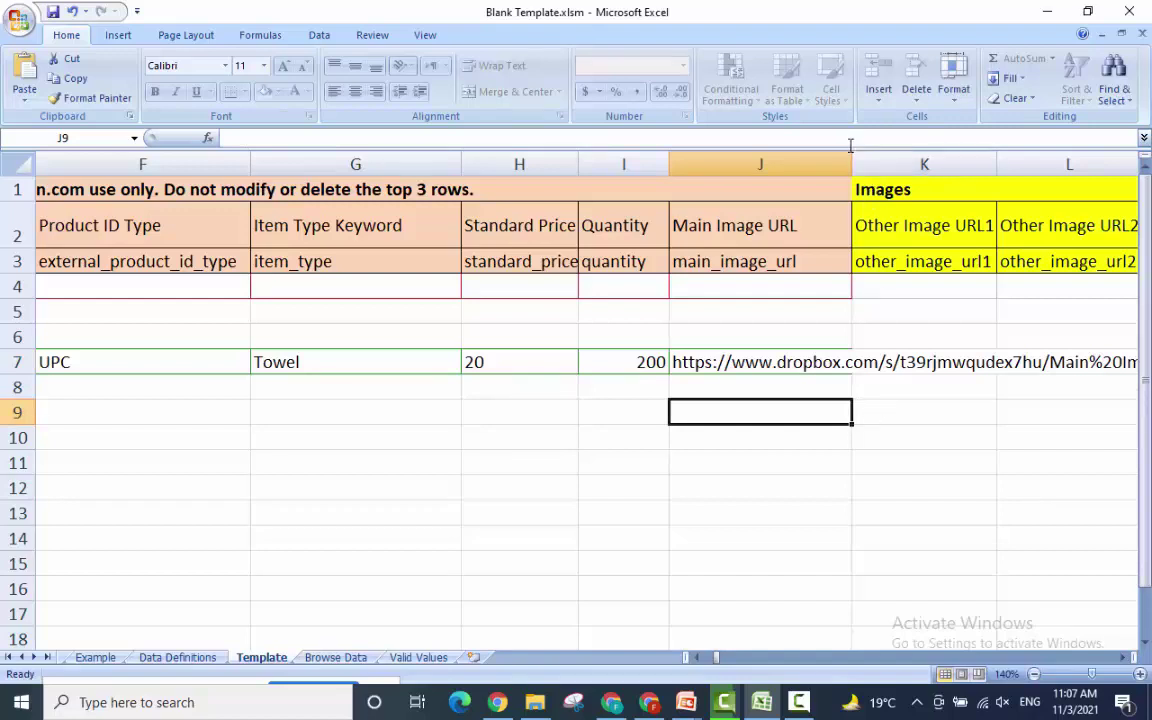
{"action": "left_click_drag", "start_coordinate": [855, 167], "coordinate": [882, 165]}
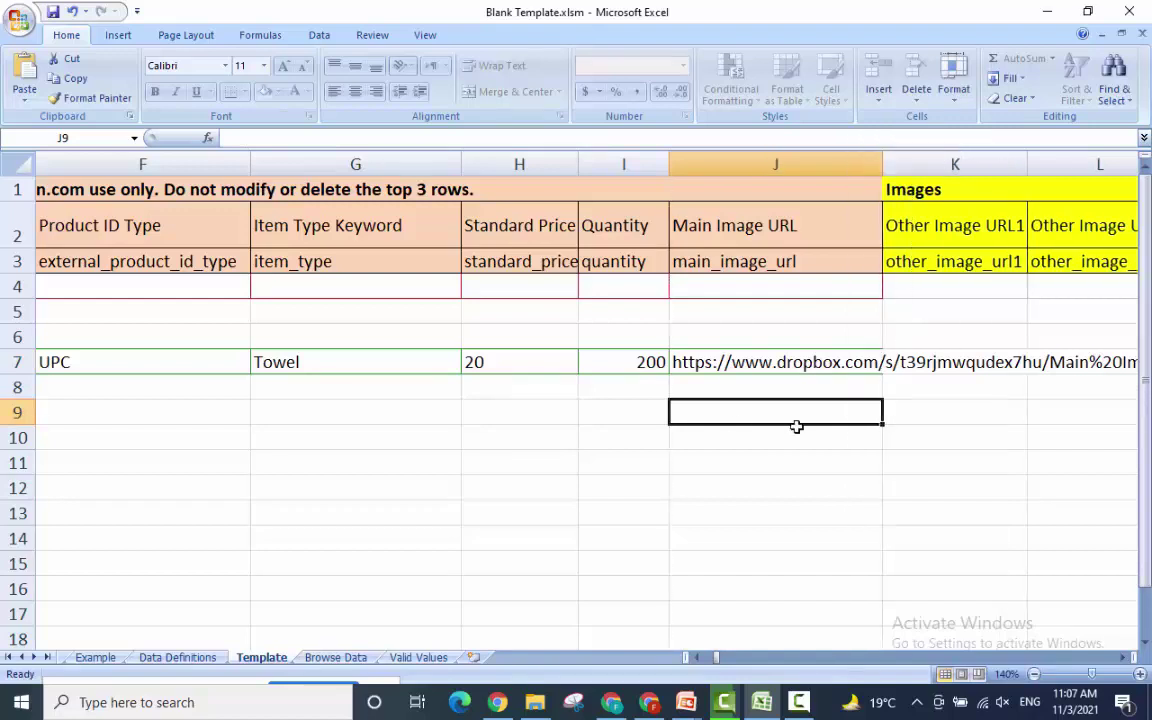
{"action": "left_click", "coordinate": [640, 410]}
Start editing Other Image URL1 cell K7, then switch to Dropbox in Chrome and copy the link to 1.jpg.
{"action": "left_click", "coordinate": [939, 365]}
{"action": "double_click", "coordinate": [943, 366]}
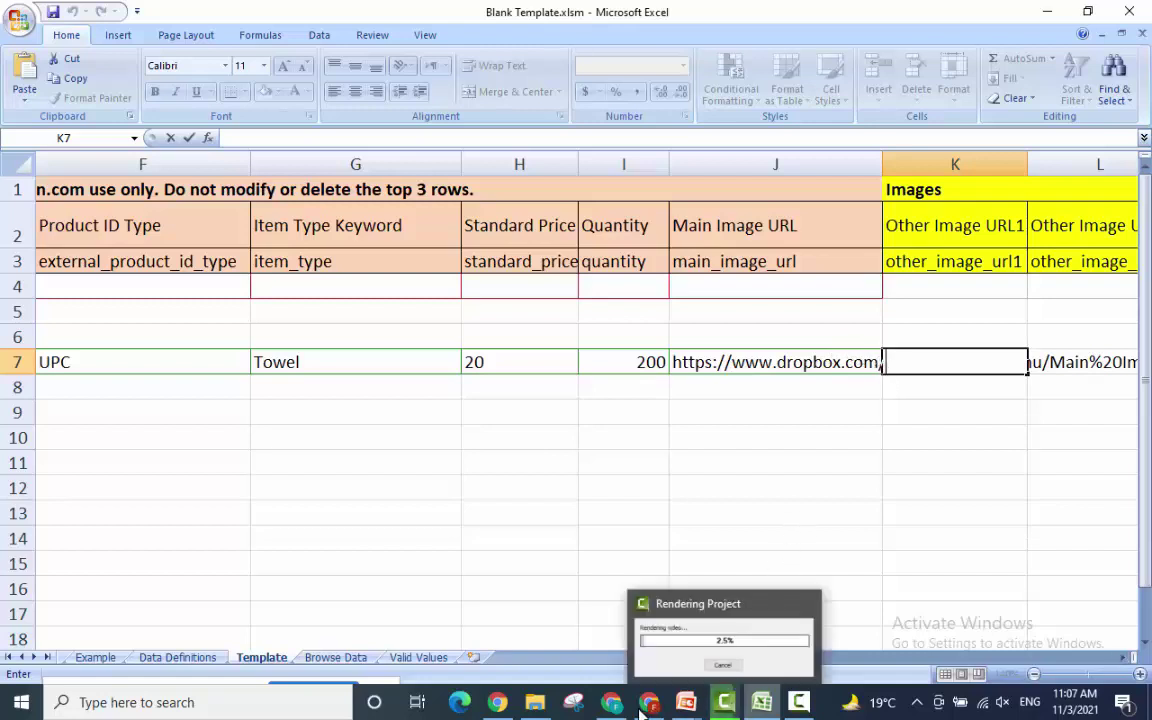
{"action": "mouse_move", "coordinate": [650, 708]}
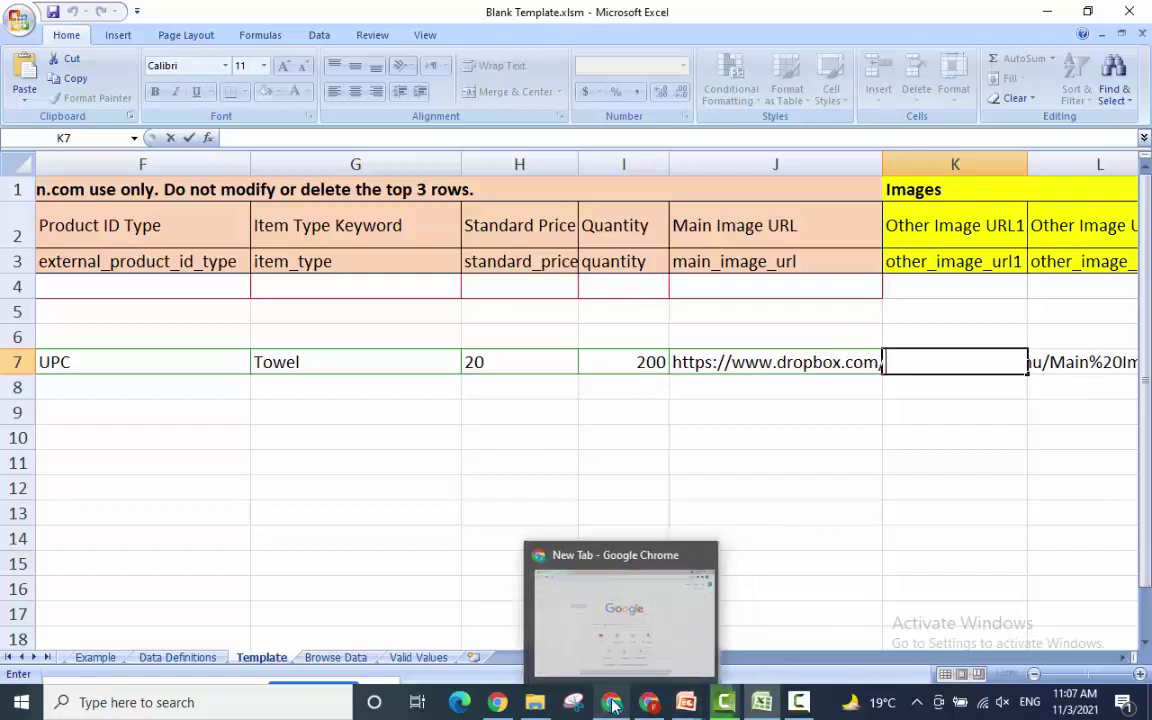
{"action": "left_click", "coordinate": [590, 600]}
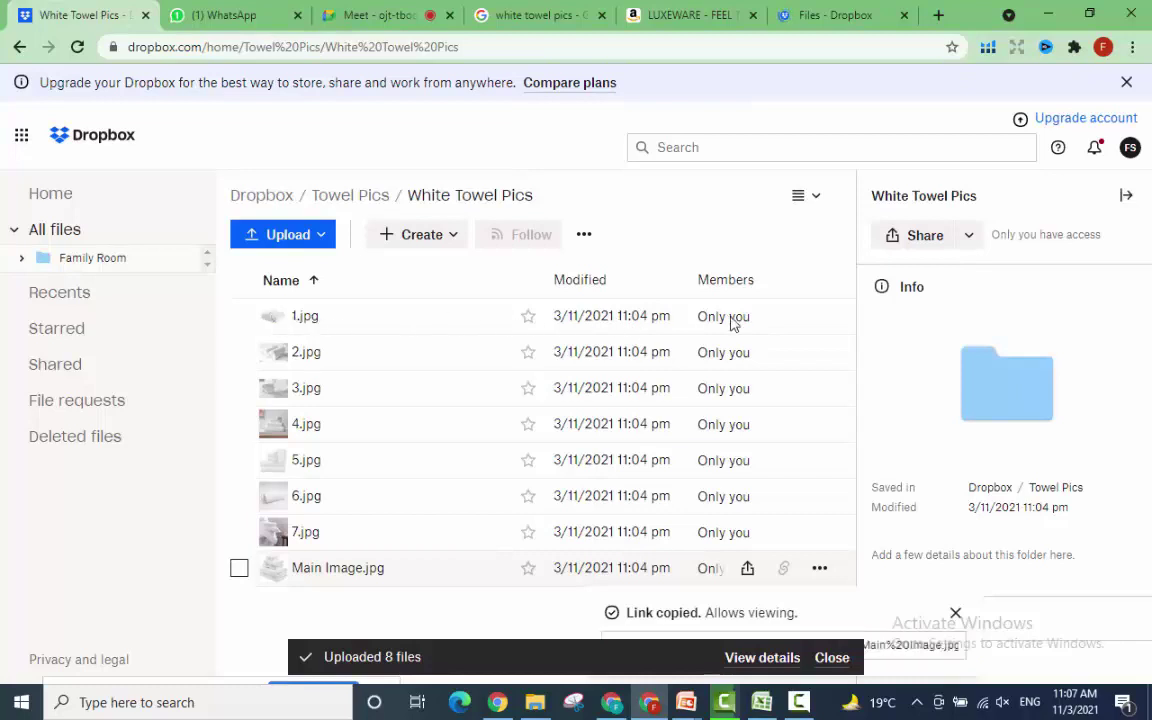
{"action": "left_click", "coordinate": [823, 321]}
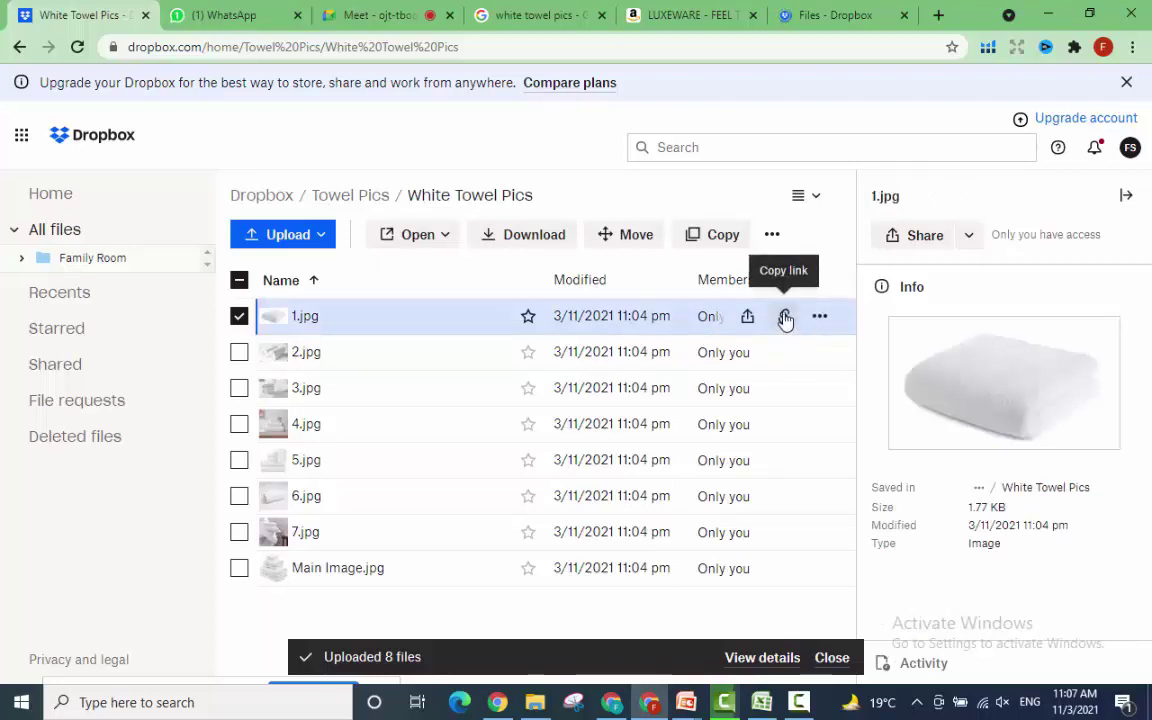
{"action": "left_click", "coordinate": [785, 317]}
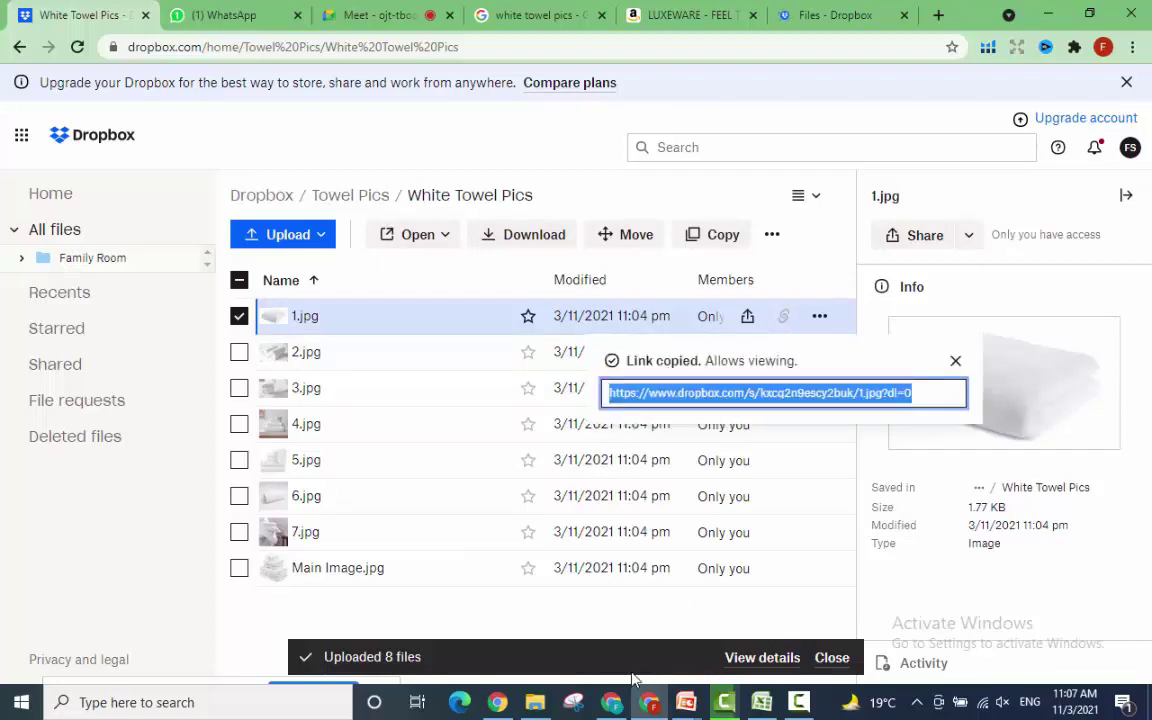
Switch to Excel, paste the 1.jpg link into cell K7 without its "?dl=0" ending, and select cell J7.
{"action": "left_click", "coordinate": [771, 708]}
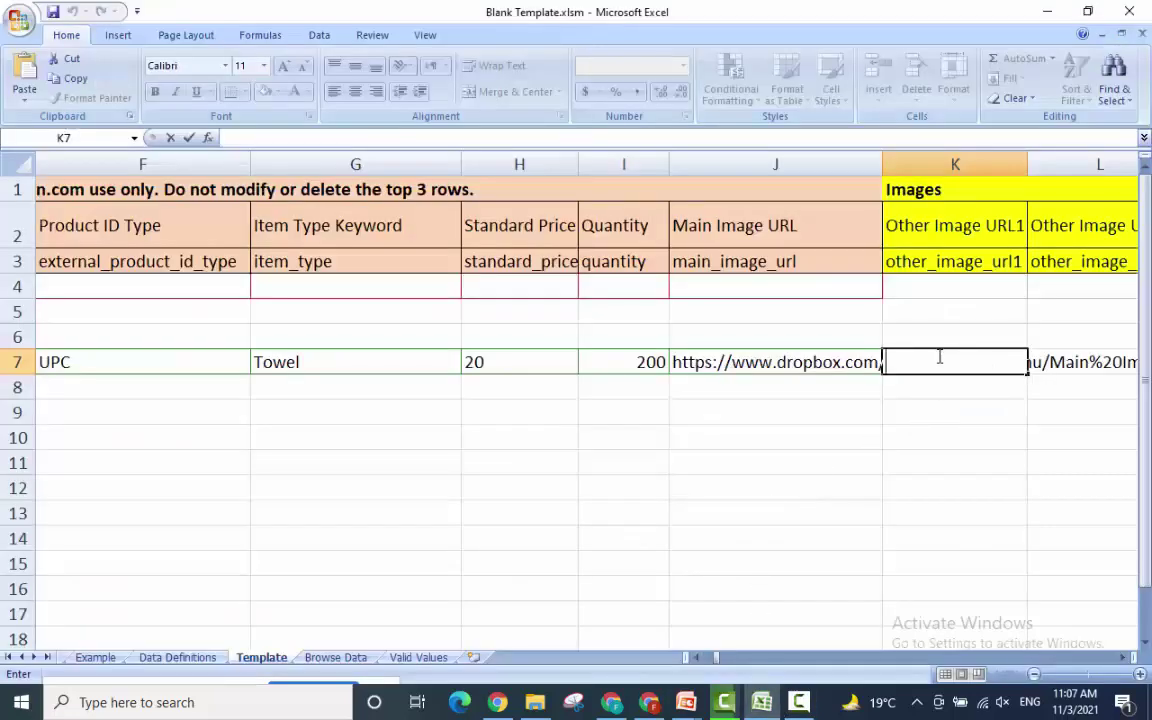
{"action": "key", "text": "ctrl+v"}
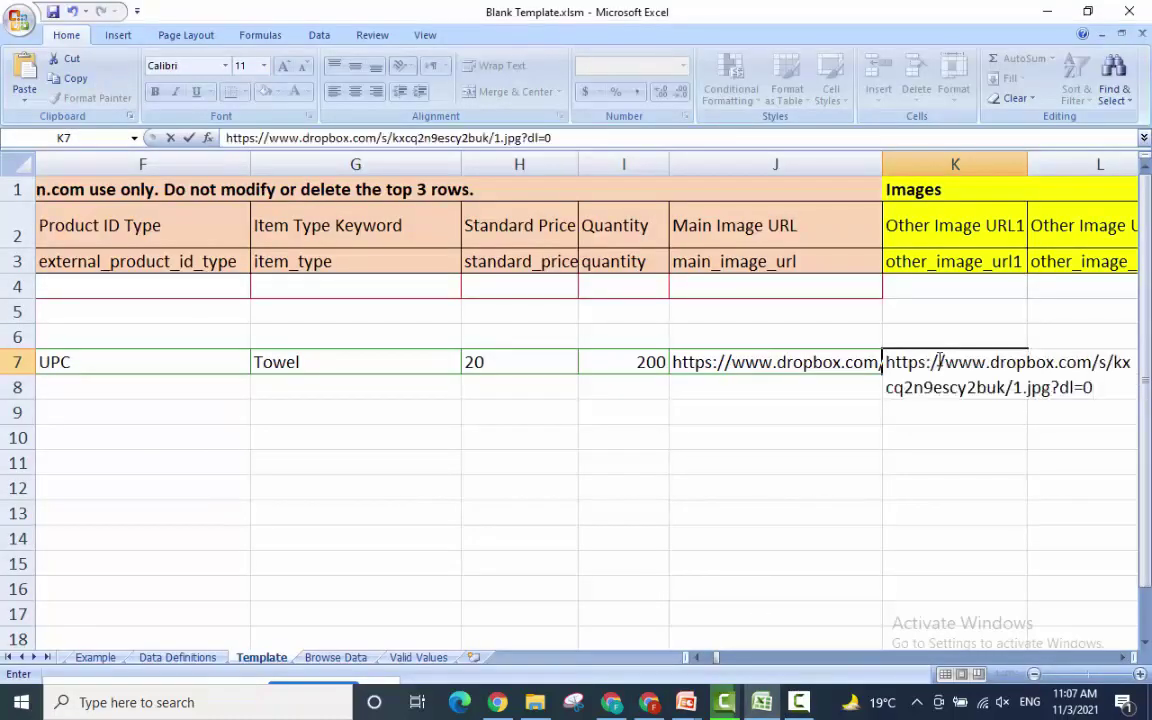
{"action": "key", "text": "BackSpace"}
{"action": "key", "text": "BackSpace"}
{"action": "key", "text": "BackSpace"}
{"action": "key", "text": "BackSpace"}
{"action": "key", "text": "BackSpace"}
{"action": "left_click", "coordinate": [940, 432]}
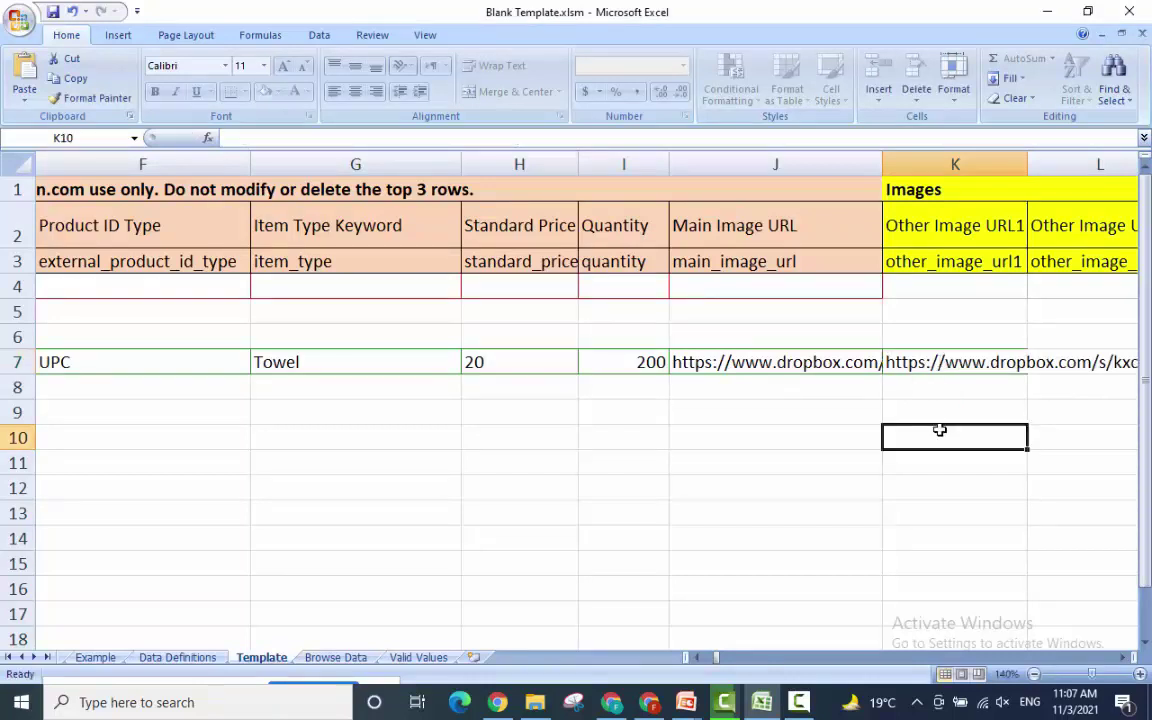
{"action": "left_click", "coordinate": [782, 366]}
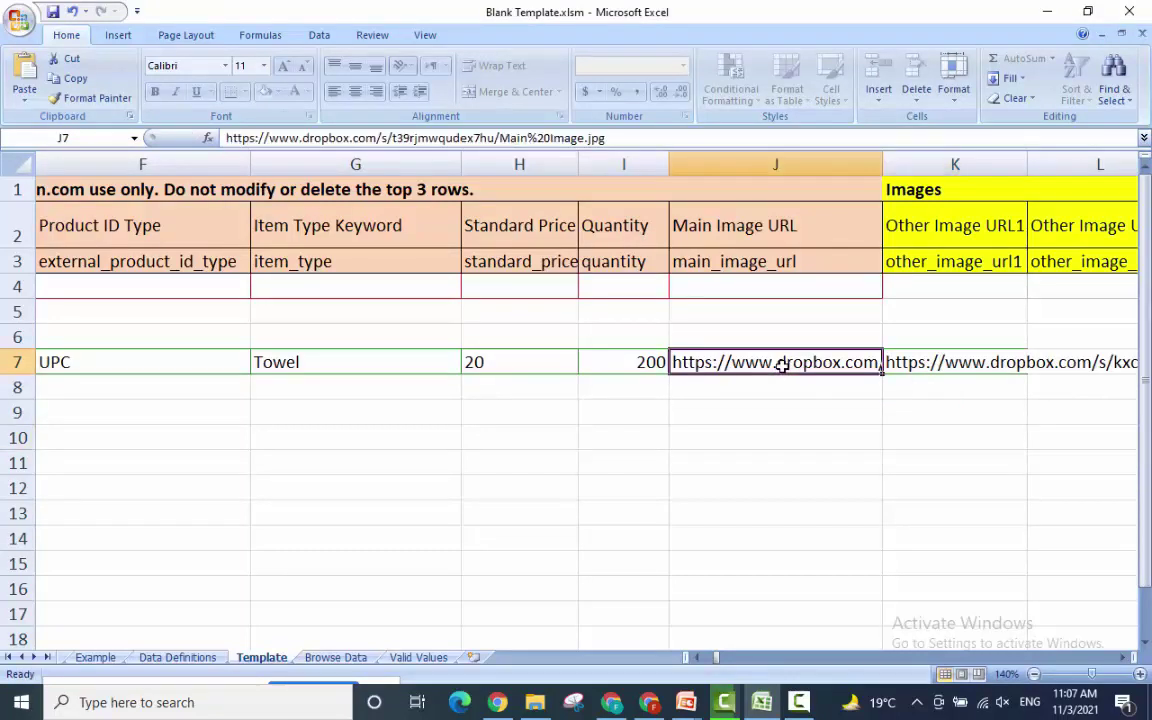
Copy the full link text from Main Image URL cell J7 and open it in a new Chrome tab.
{"action": "double_click", "coordinate": [782, 366]}
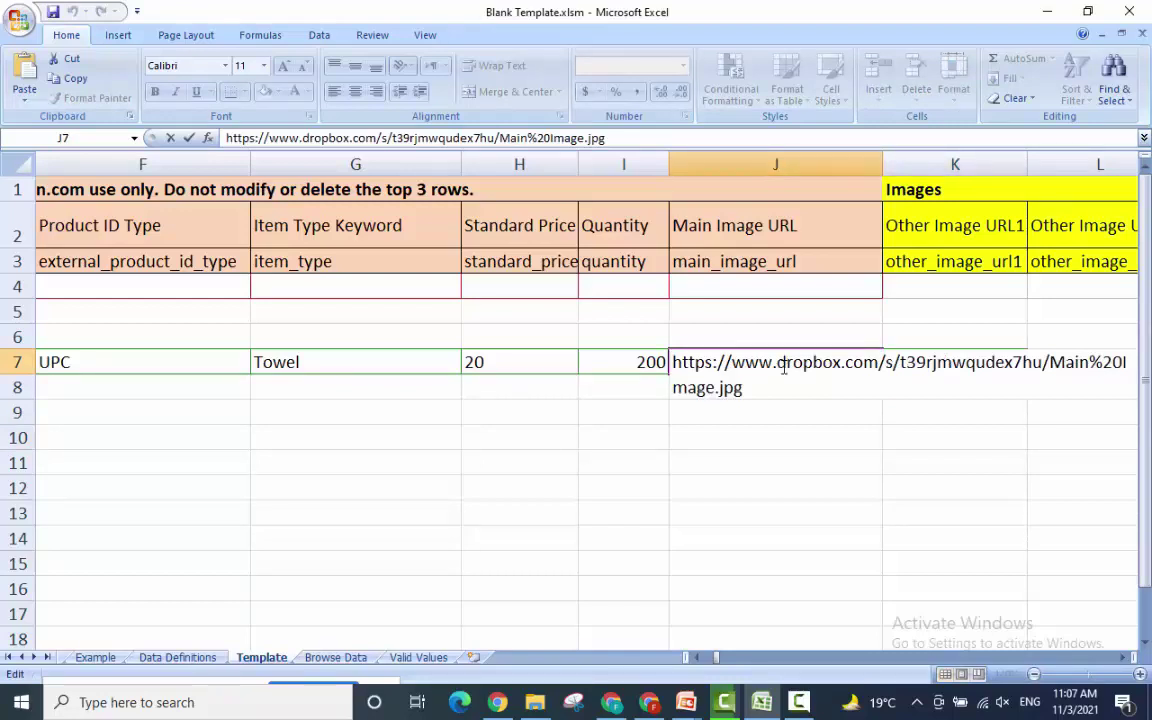
{"action": "key", "text": "ctrl+shift+Home"}
{"action": "key", "text": "ctrl+c"}
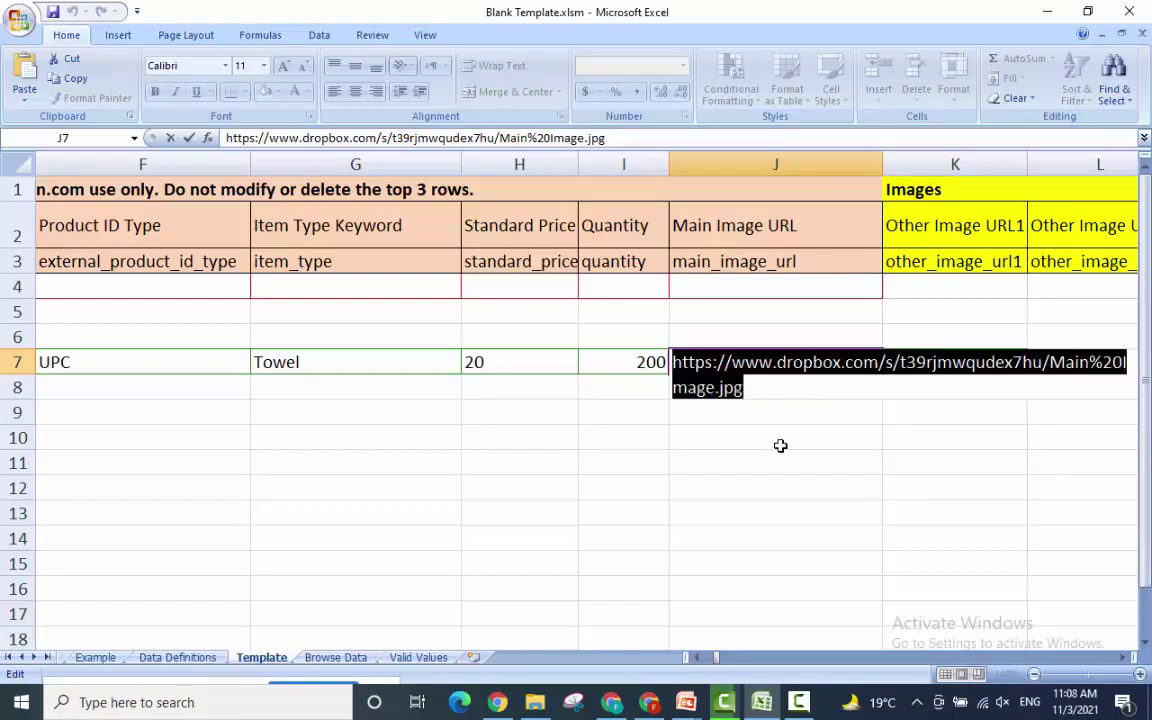
{"action": "left_click", "coordinate": [651, 700]}
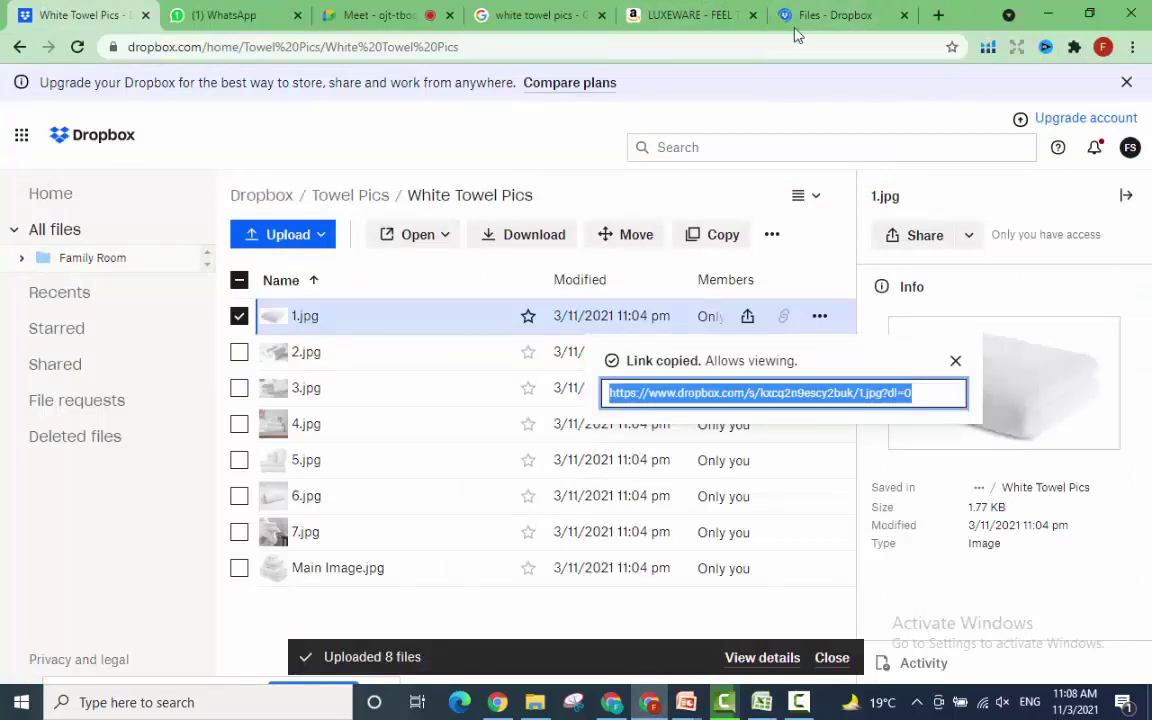
{"action": "key", "text": "ctrl+t"}
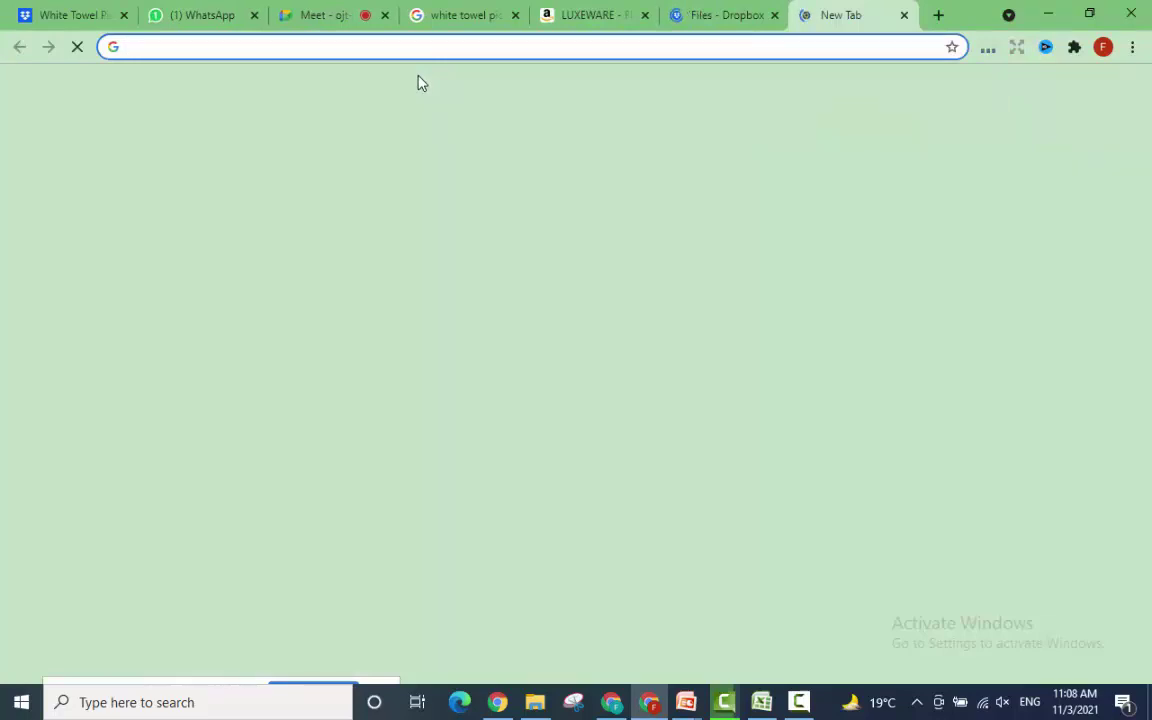
{"action": "key", "text": "ctrl+v"}
{"action": "left_click", "coordinate": [420, 81]}
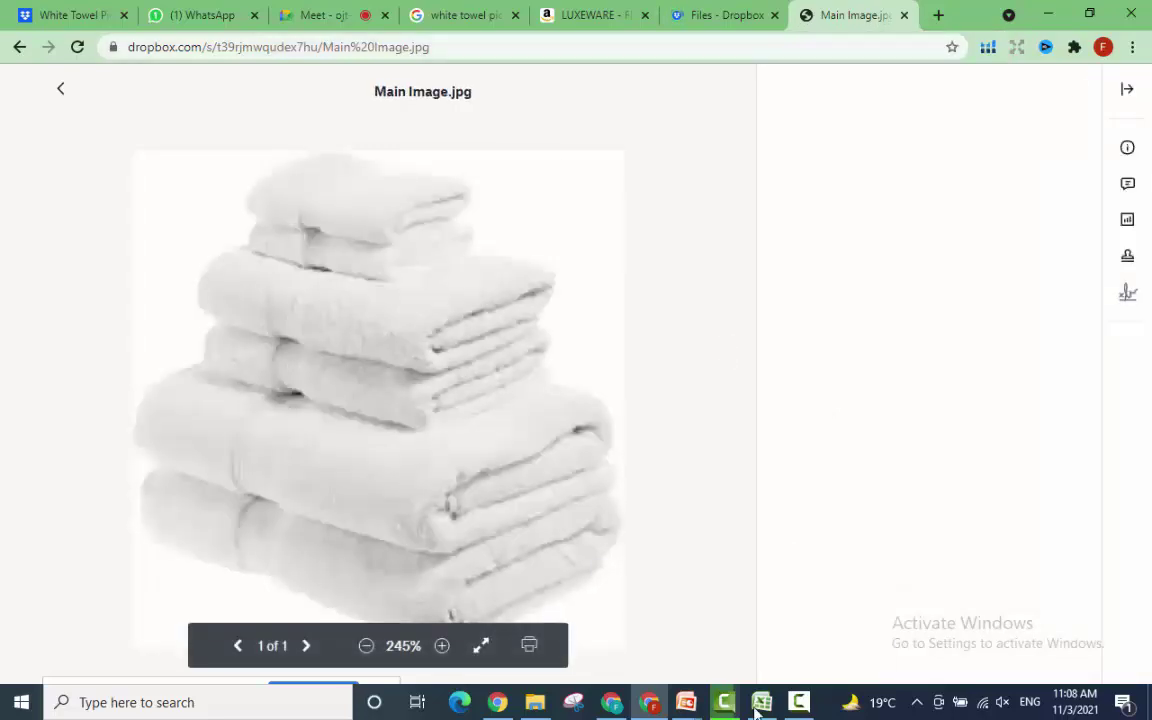
Switch to Excel and paste the copied Main Image link into Swatch Image URL cell S7.
{"action": "left_click", "coordinate": [759, 706]}
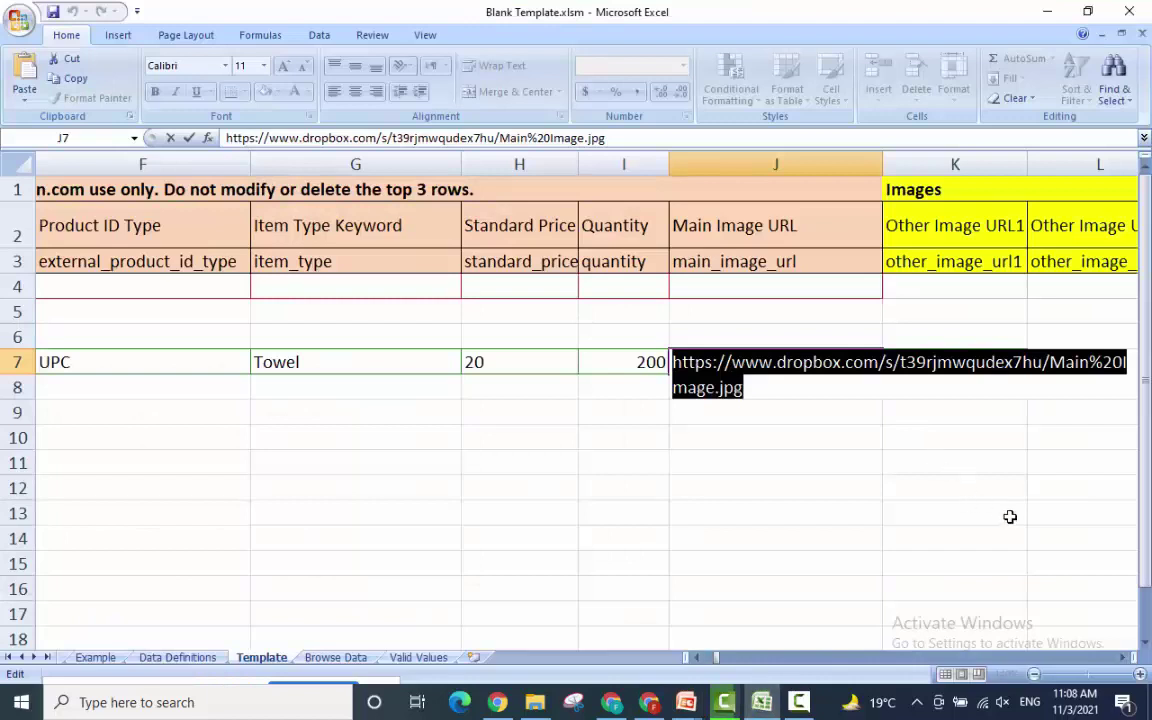
{"action": "left_click", "coordinate": [1122, 658]}
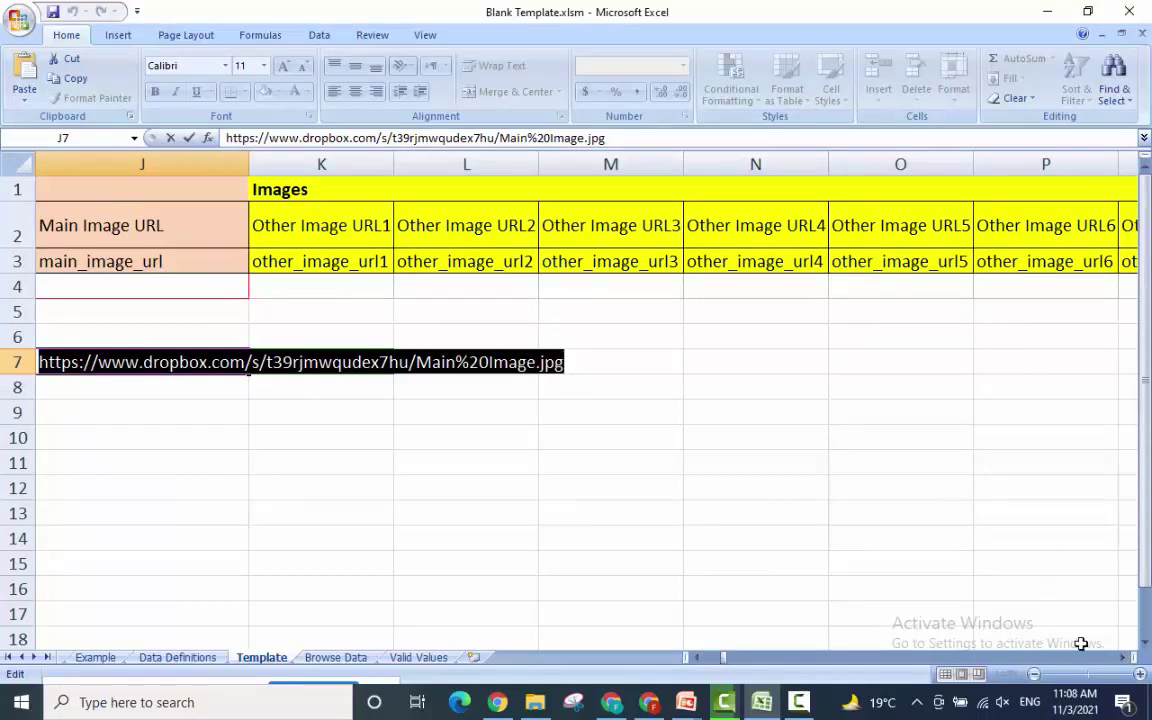
{"action": "left_click", "coordinate": [1122, 658]}
{"action": "left_click", "coordinate": [1124, 658]}
{"action": "left_click", "coordinate": [1124, 658]}
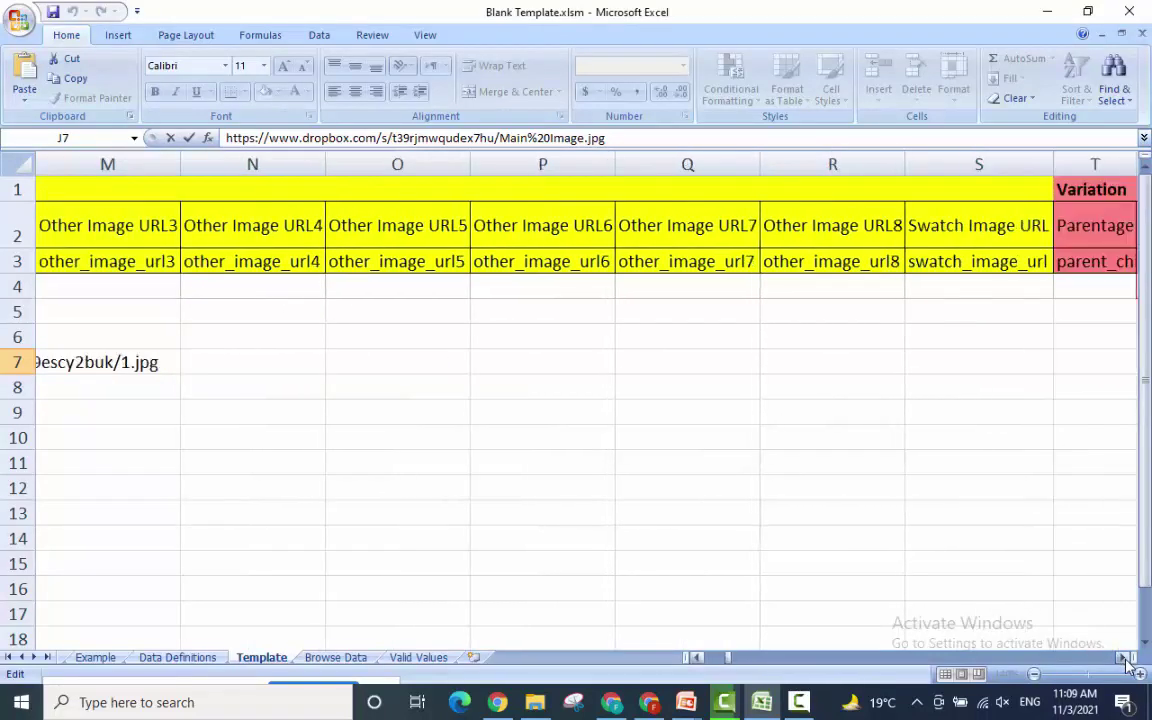
{"action": "left_click", "coordinate": [1124, 658]}
{"action": "left_click", "coordinate": [1124, 658]}
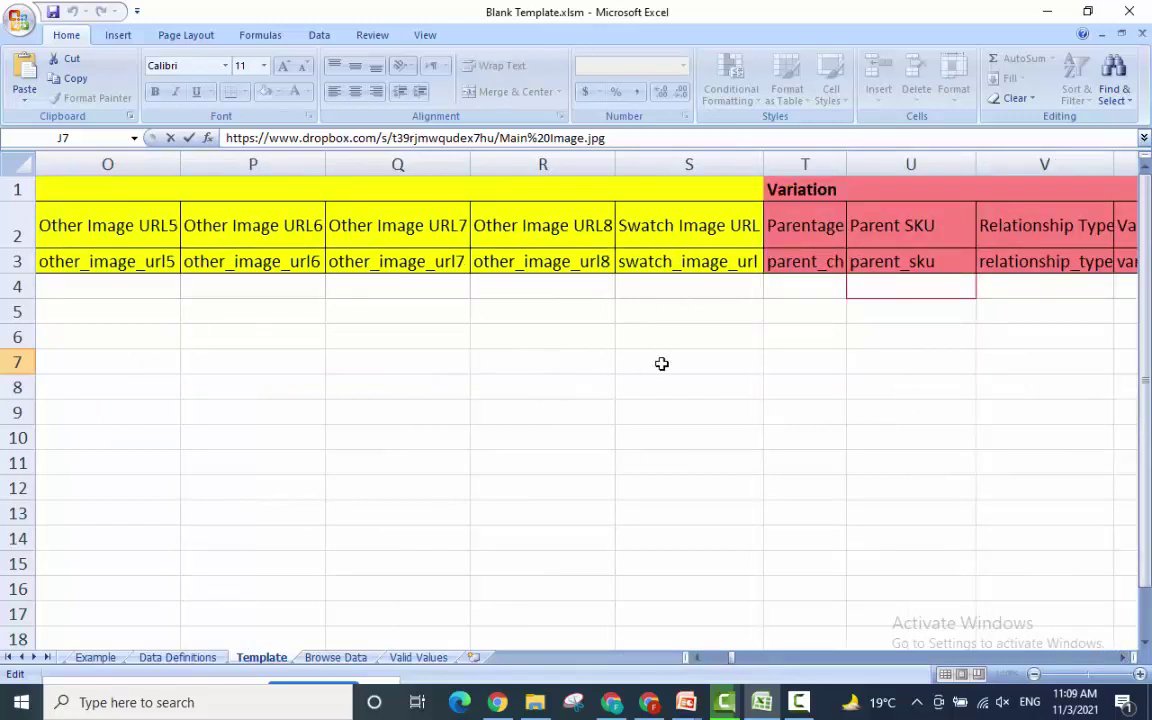
{"action": "left_click", "coordinate": [663, 364]}
{"action": "double_click", "coordinate": [663, 364]}
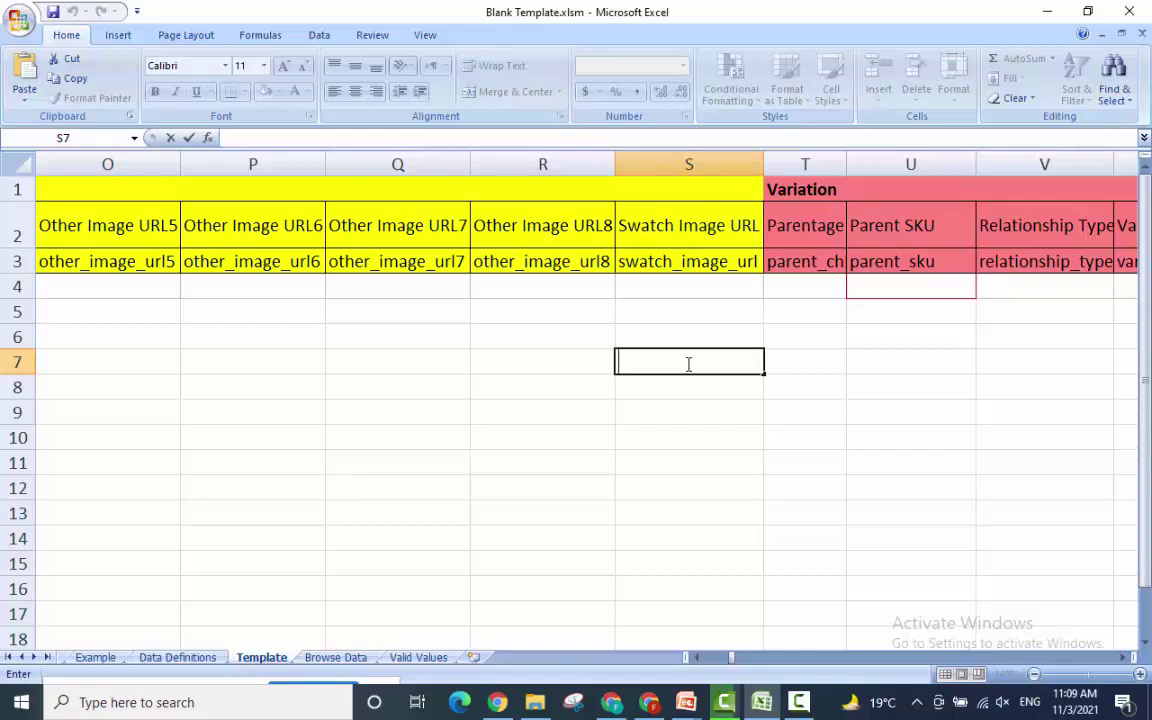
{"action": "key", "text": "ctrl+v"}
{"action": "left_click", "coordinate": [643, 430]}
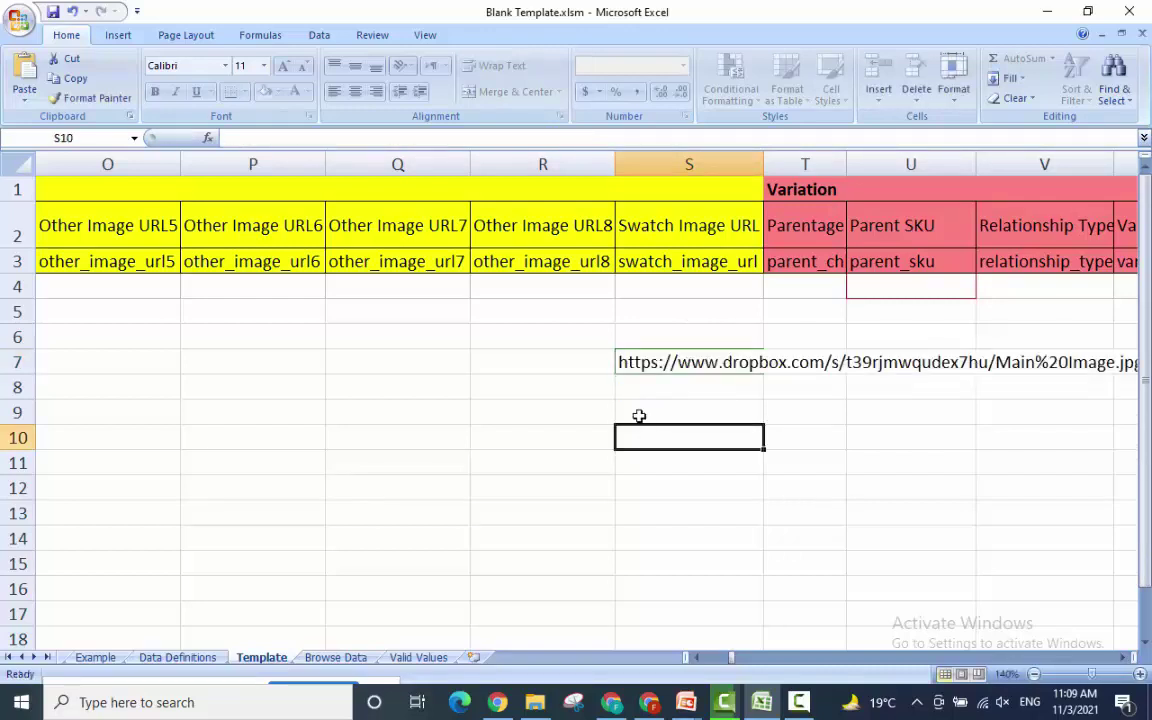
Switch to the LUXEWARE towel listing on Amazon in Chrome and examine its colour variation swatches and first product image.
{"action": "mouse_move", "coordinate": [645, 707]}
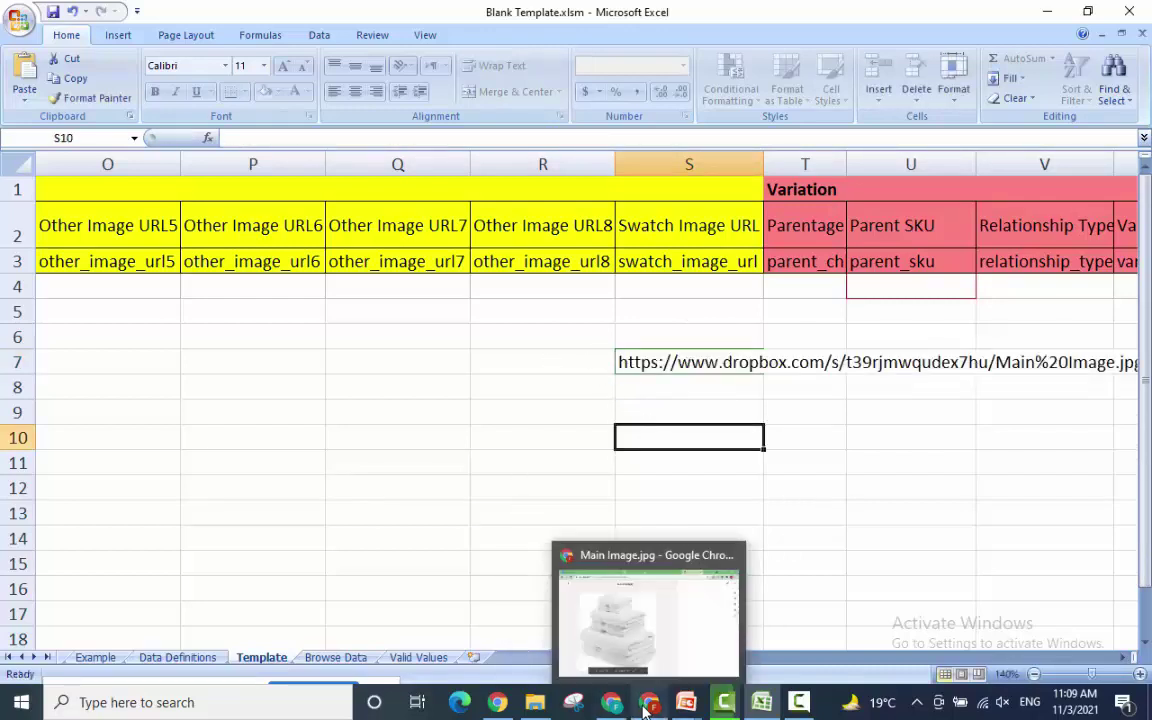
{"action": "left_click", "coordinate": [585, 635]}
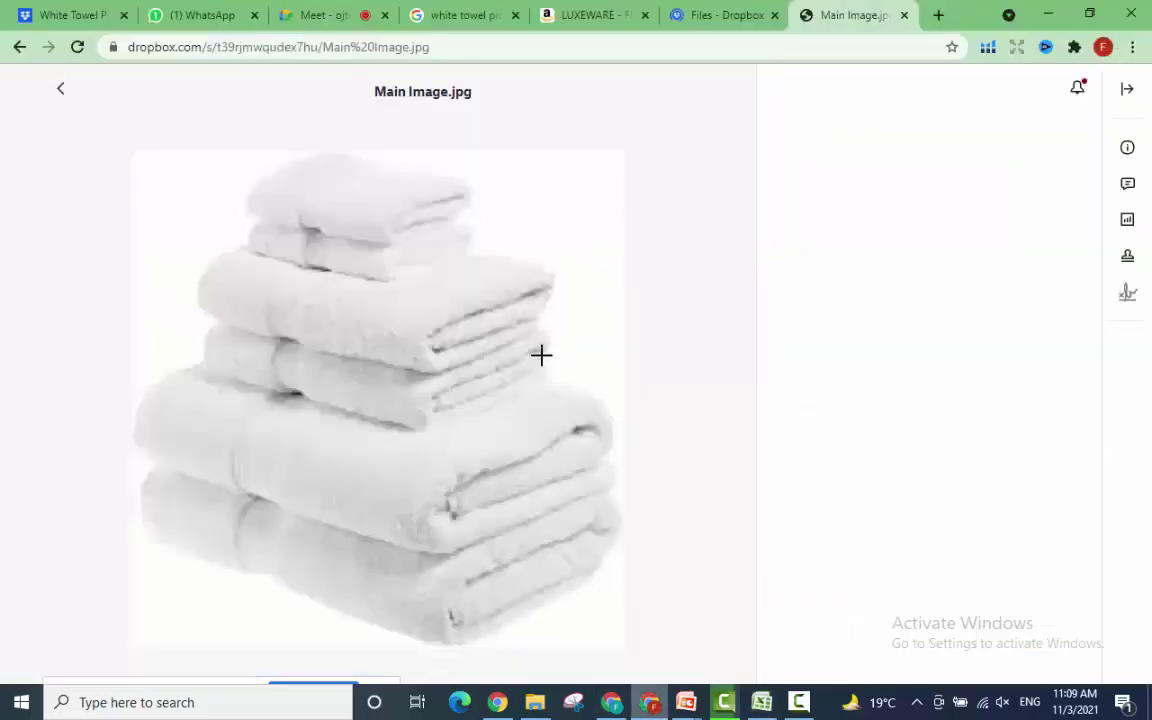
{"action": "left_click", "coordinate": [430, 10]}
{"action": "left_click", "coordinate": [578, 12]}
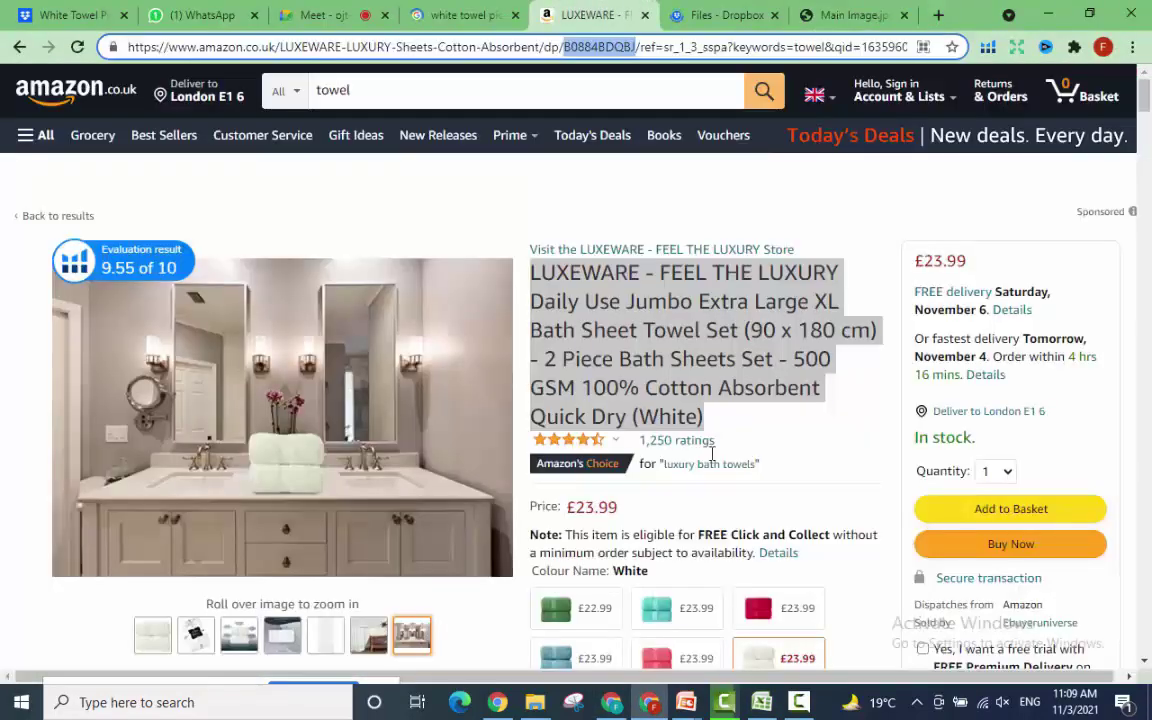
{"action": "scroll", "coordinate": [720, 466], "scroll_direction": "down", "scroll_amount": 1}
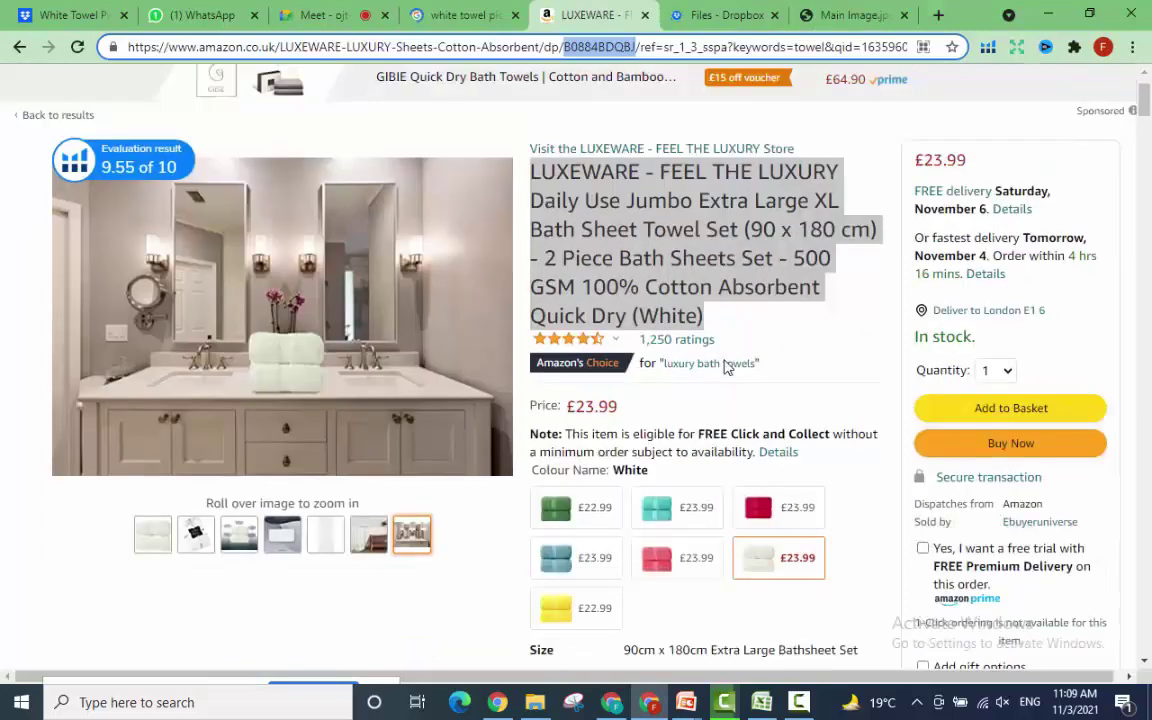
{"action": "scroll", "coordinate": [727, 368], "scroll_direction": "down", "scroll_amount": 1}
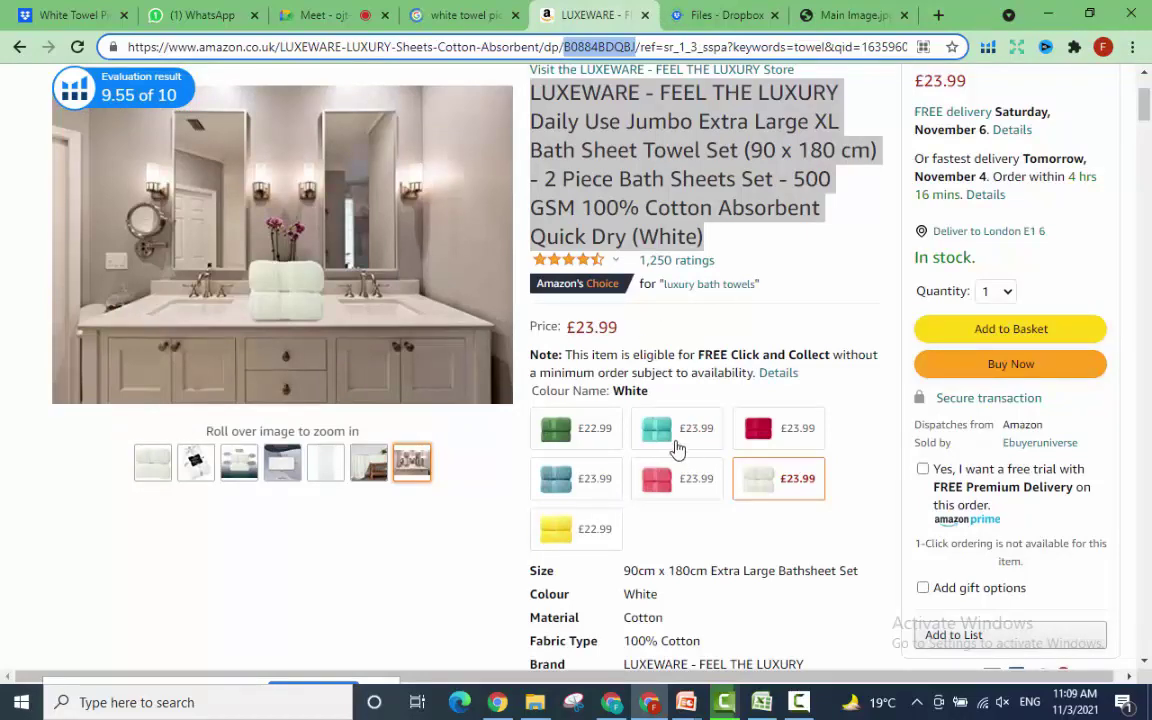
{"action": "mouse_move", "coordinate": [658, 447]}
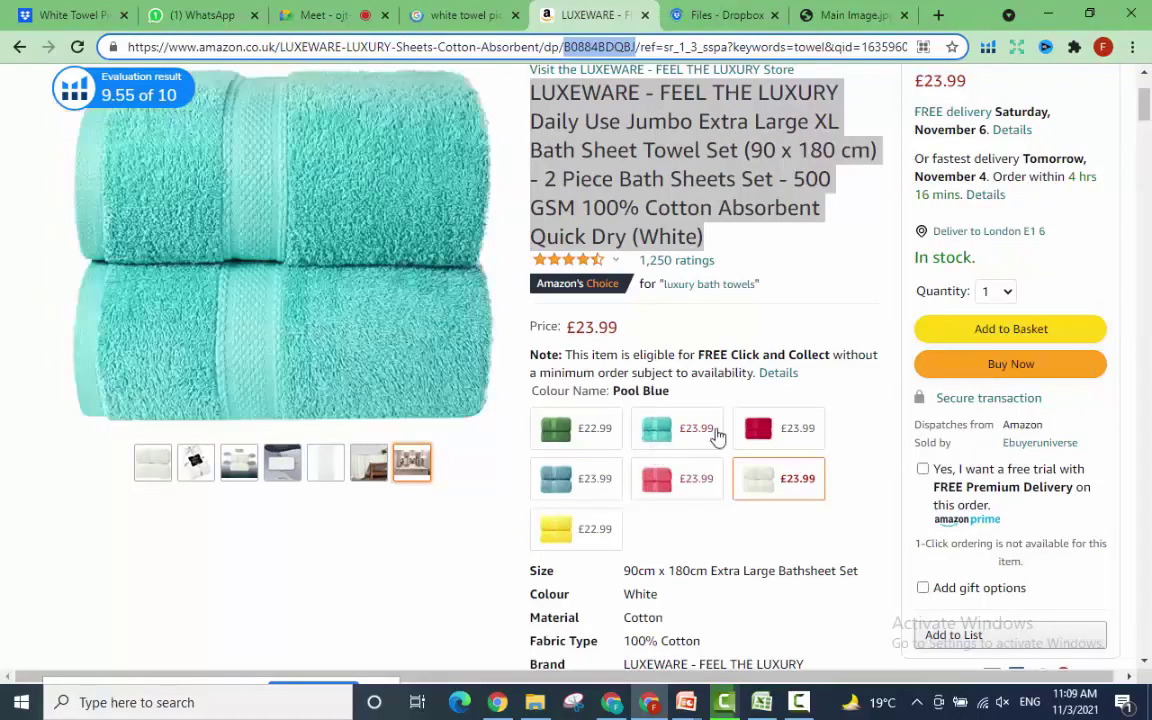
{"action": "mouse_move", "coordinate": [758, 437]}
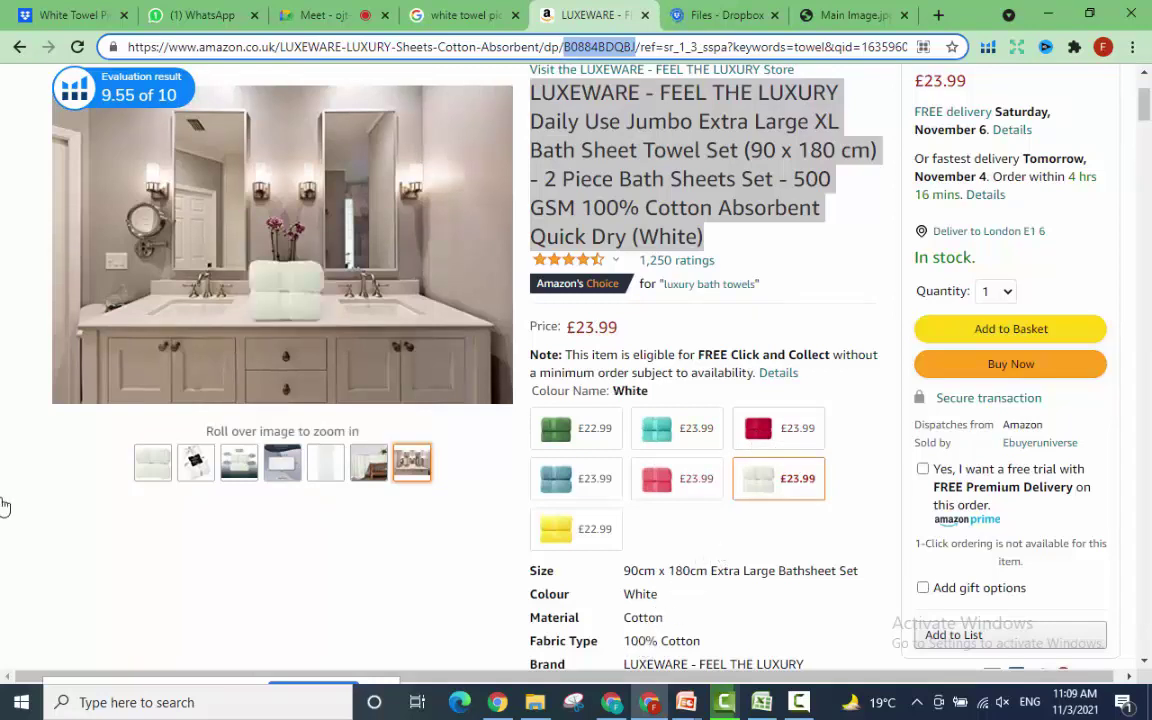
{"action": "left_click", "coordinate": [152, 470]}
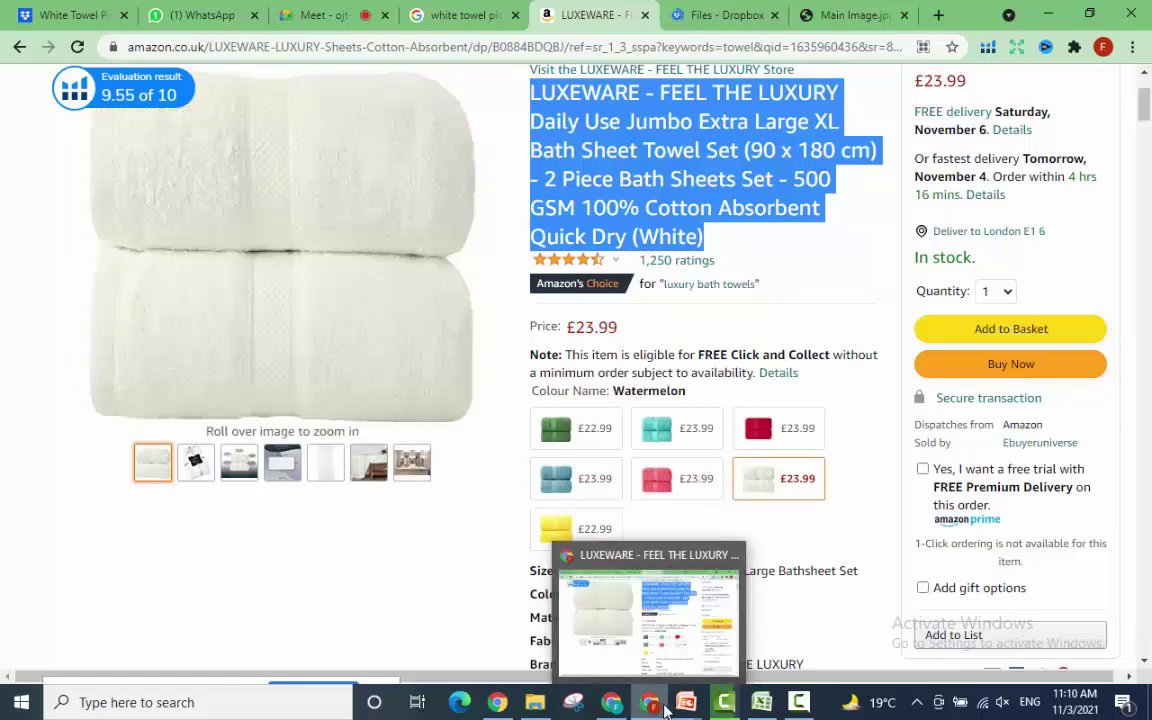
Switch to Excel and widen Parentage column T so its full field name fits.
{"action": "left_click", "coordinate": [762, 703]}
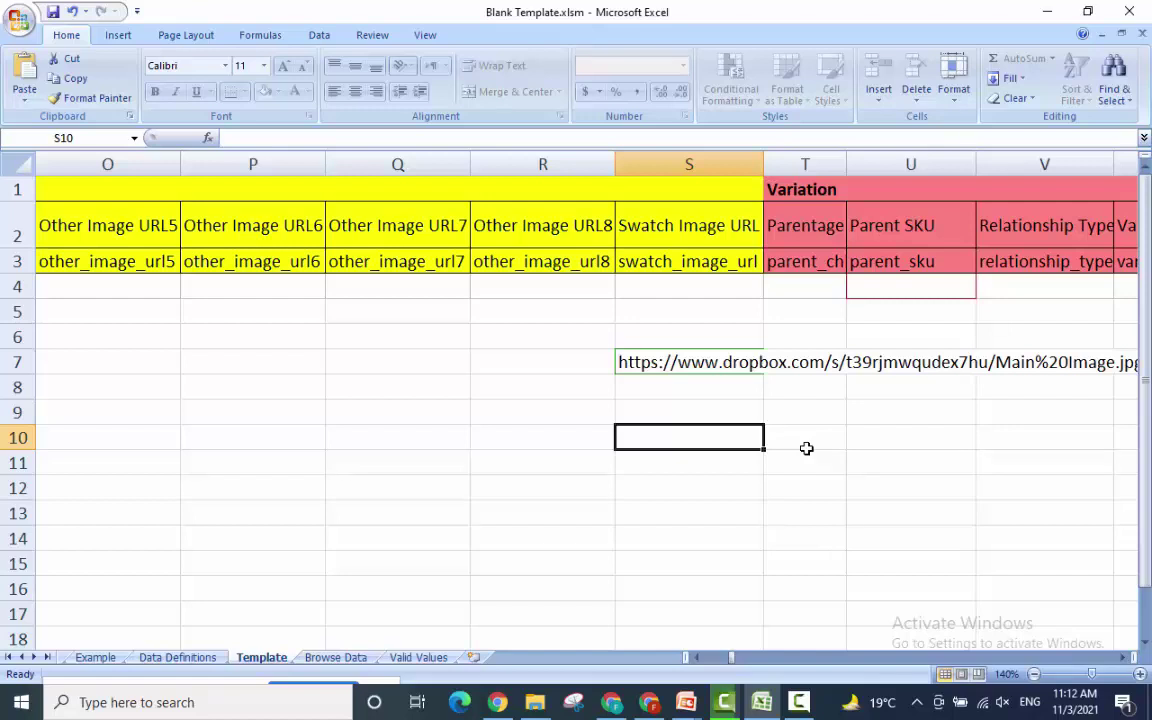
{"action": "left_click", "coordinate": [1123, 658]}
{"action": "left_click", "coordinate": [1123, 658]}
{"action": "left_click", "coordinate": [1123, 658]}
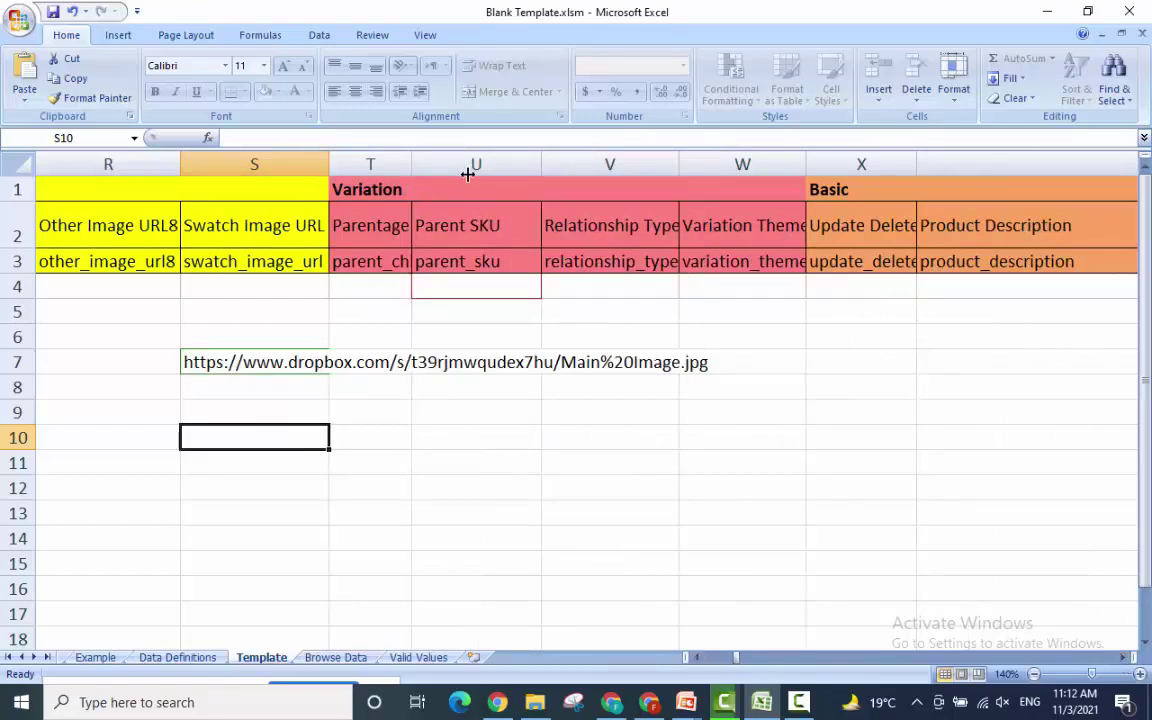
{"action": "left_click_drag", "start_coordinate": [467, 174], "coordinate": [490, 172]}
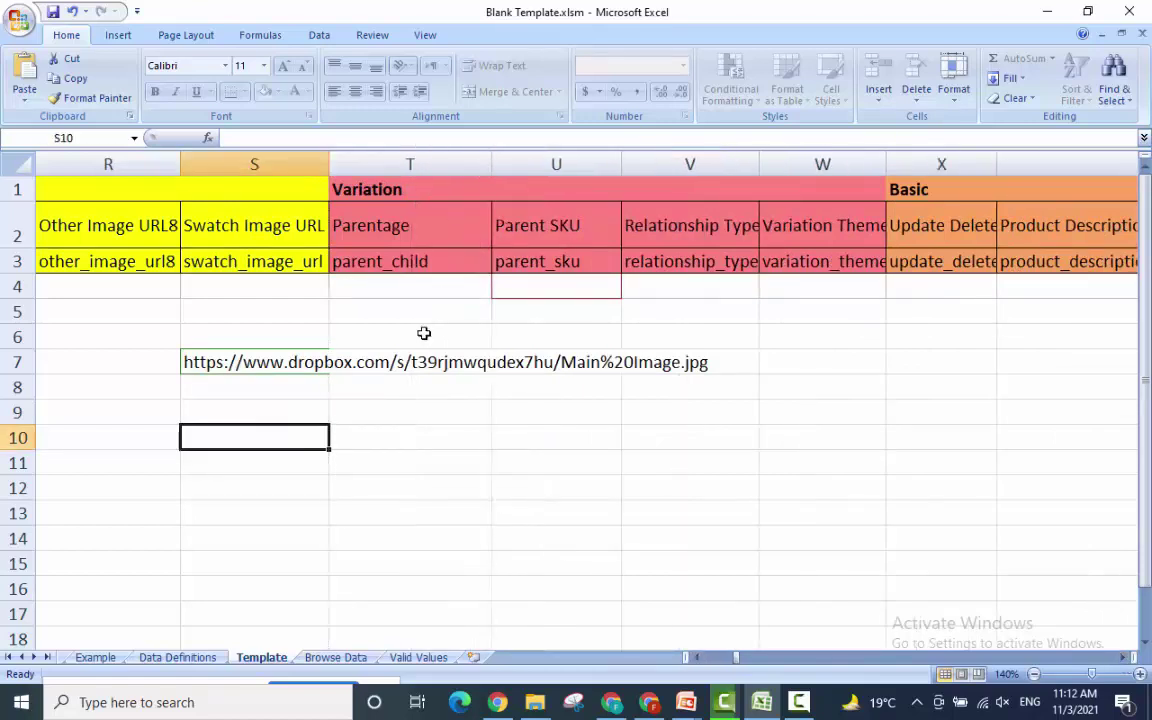
Enter "Child" in Parentage cell T7.
{"action": "left_click", "coordinate": [393, 340]}
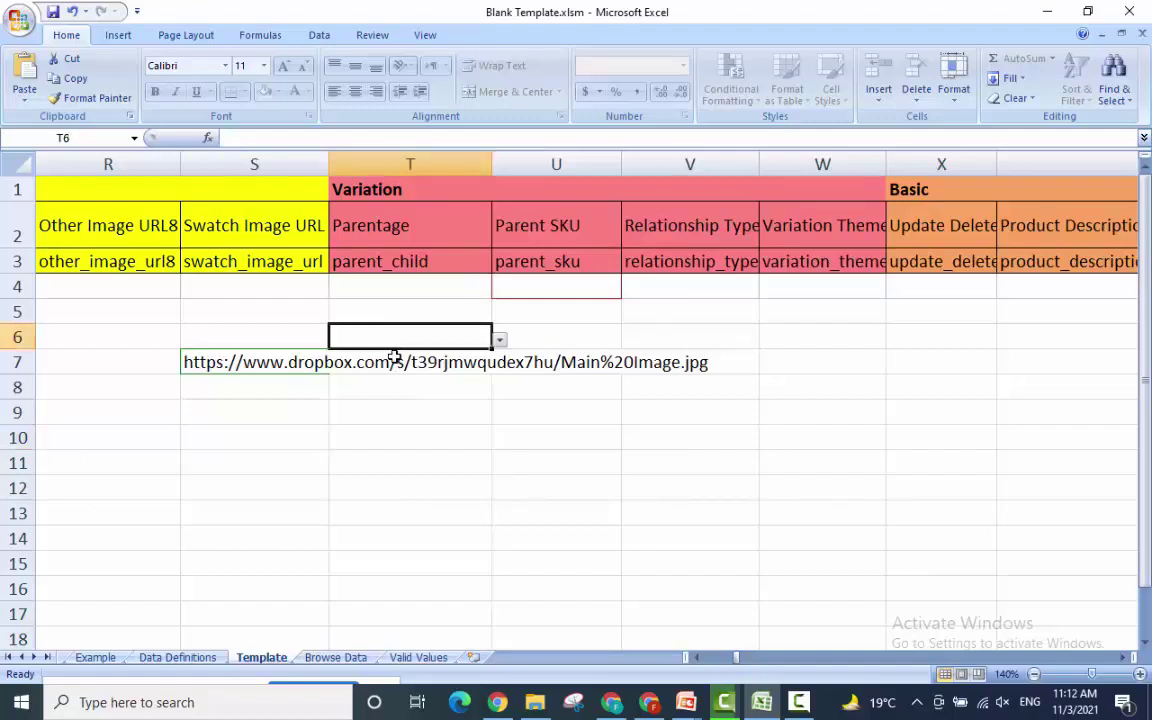
{"action": "left_click", "coordinate": [395, 360]}
{"action": "double_click", "coordinate": [396, 362]}
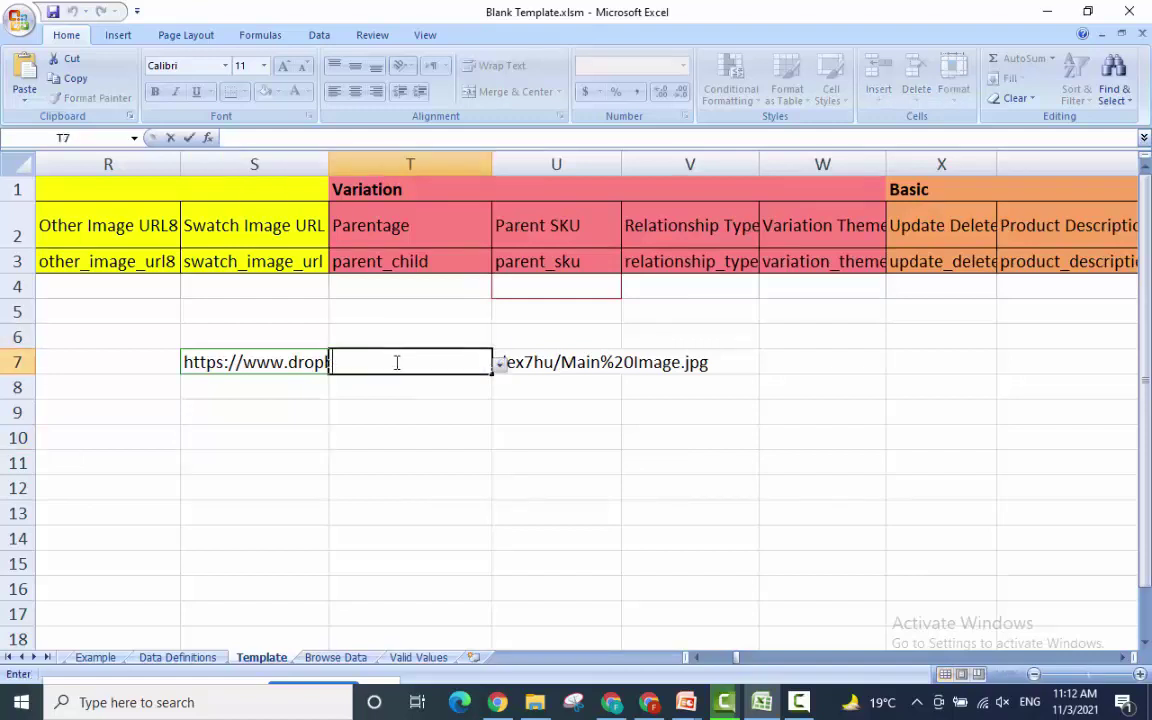
{"action": "type", "text": "Chiule"}
{"action": "key", "text": "BackSpace"}
{"action": "key", "text": "BackSpace"}
{"action": "key", "text": "BackSpace"}
{"action": "key", "text": "BackSpace"}
{"action": "type", "text": "ile"}
{"action": "key", "text": "BackSpace"}
{"action": "type", "text": "d"}
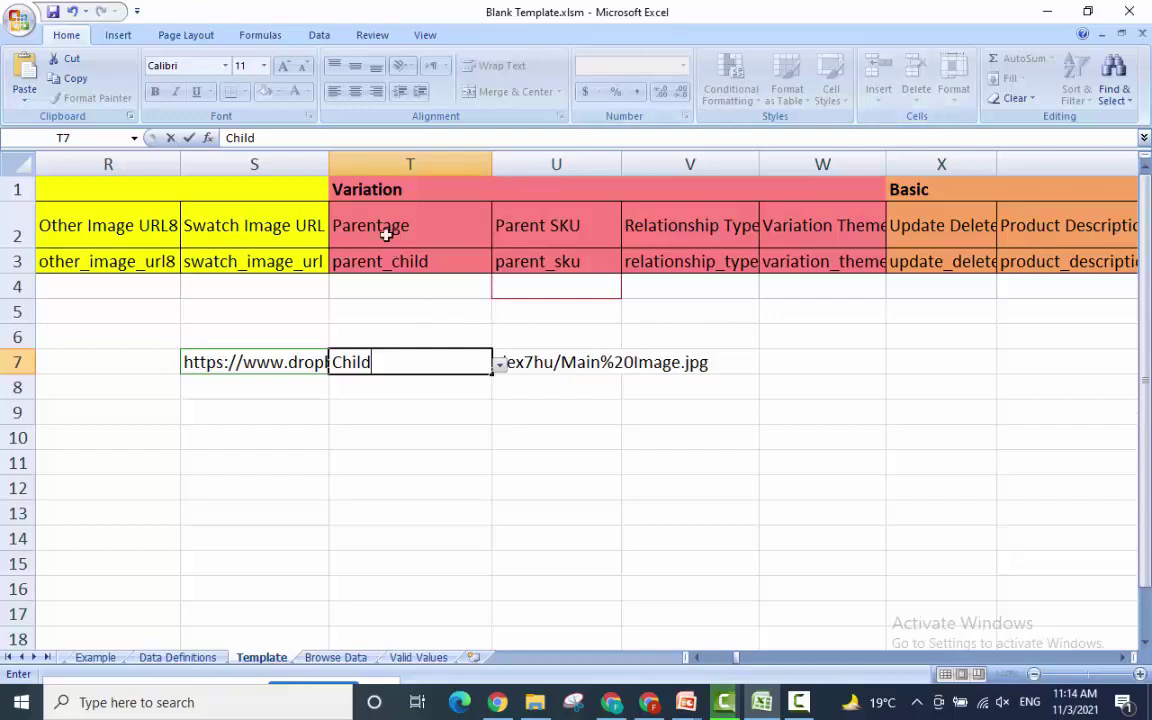
{"action": "left_click", "coordinate": [348, 316]}
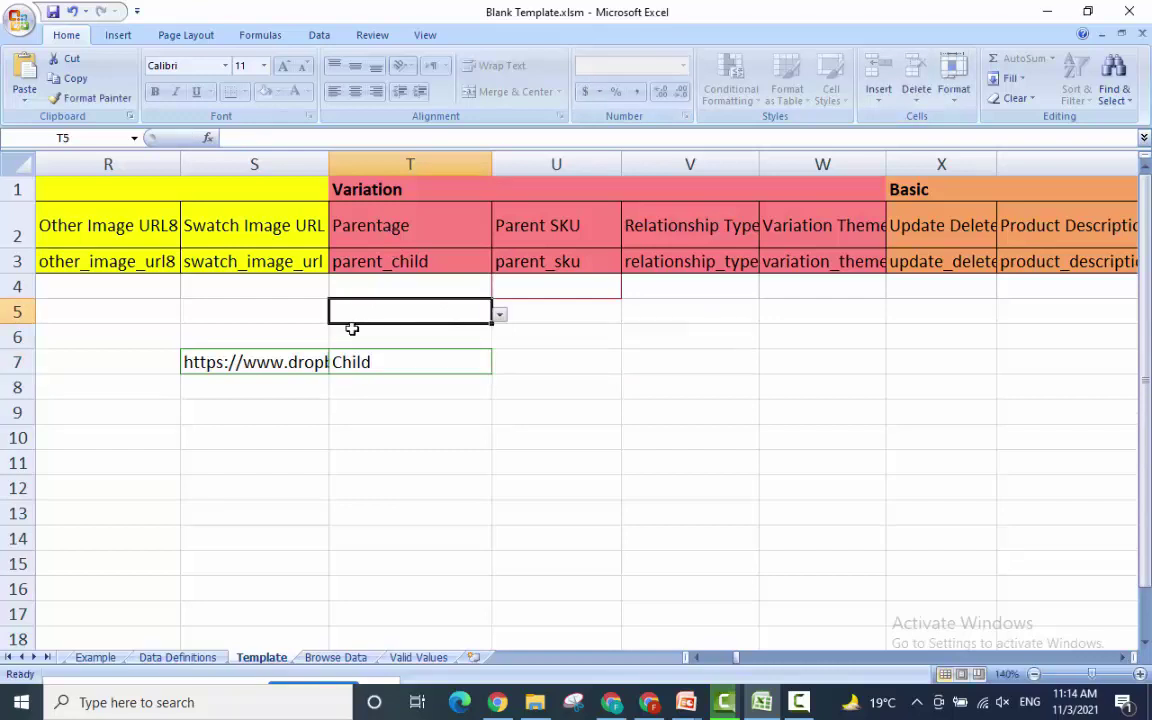
Enter the parent SKU "STT-009-P" in Parent SKU cell U7.
{"action": "left_click", "coordinate": [532, 337]}
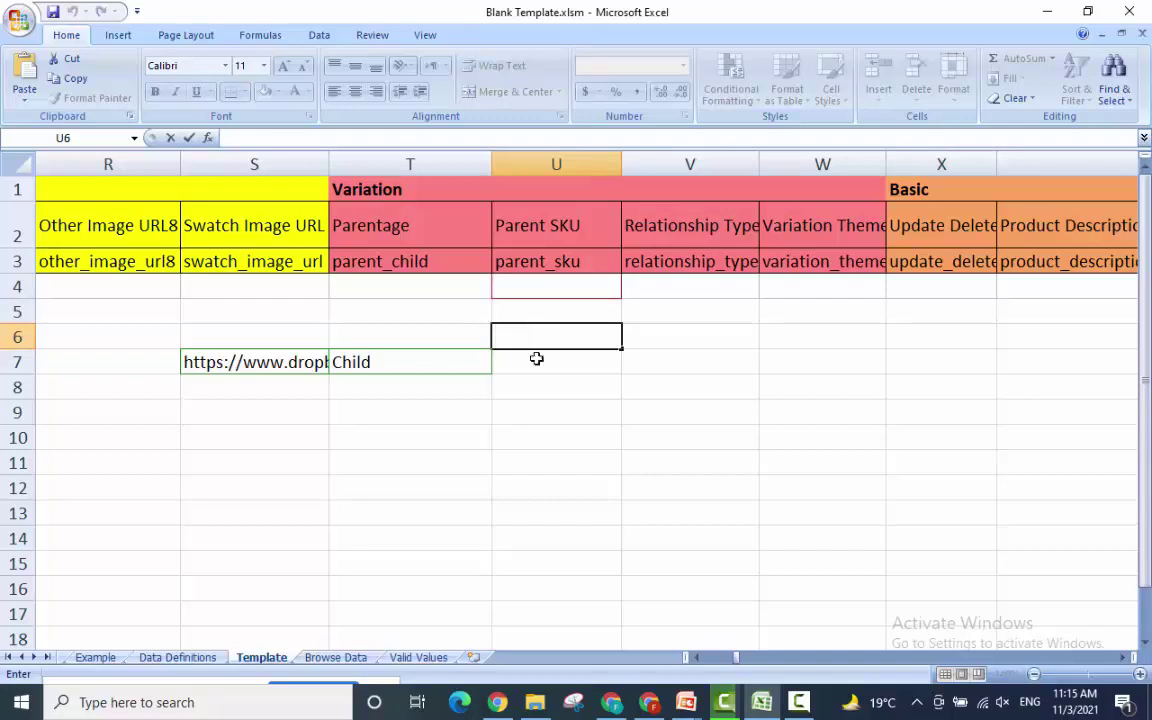
{"action": "double_click", "coordinate": [537, 360]}
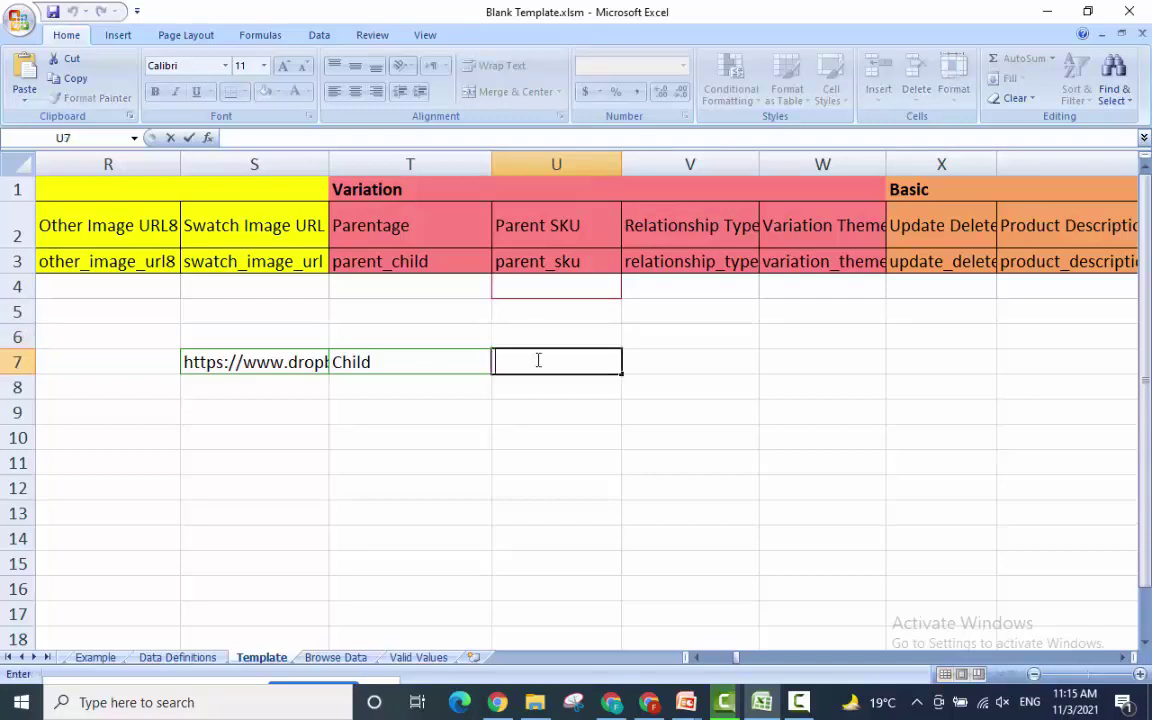
{"action": "type", "text": "STT-009-P"}
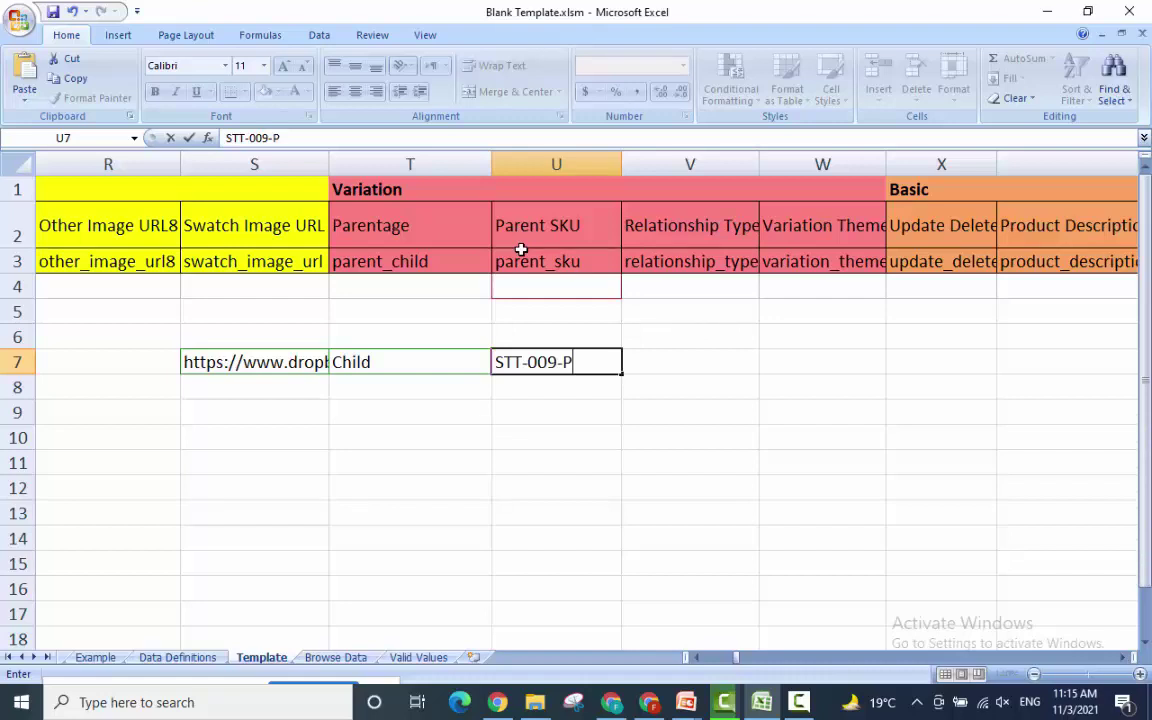
{"action": "key", "text": "Return"}
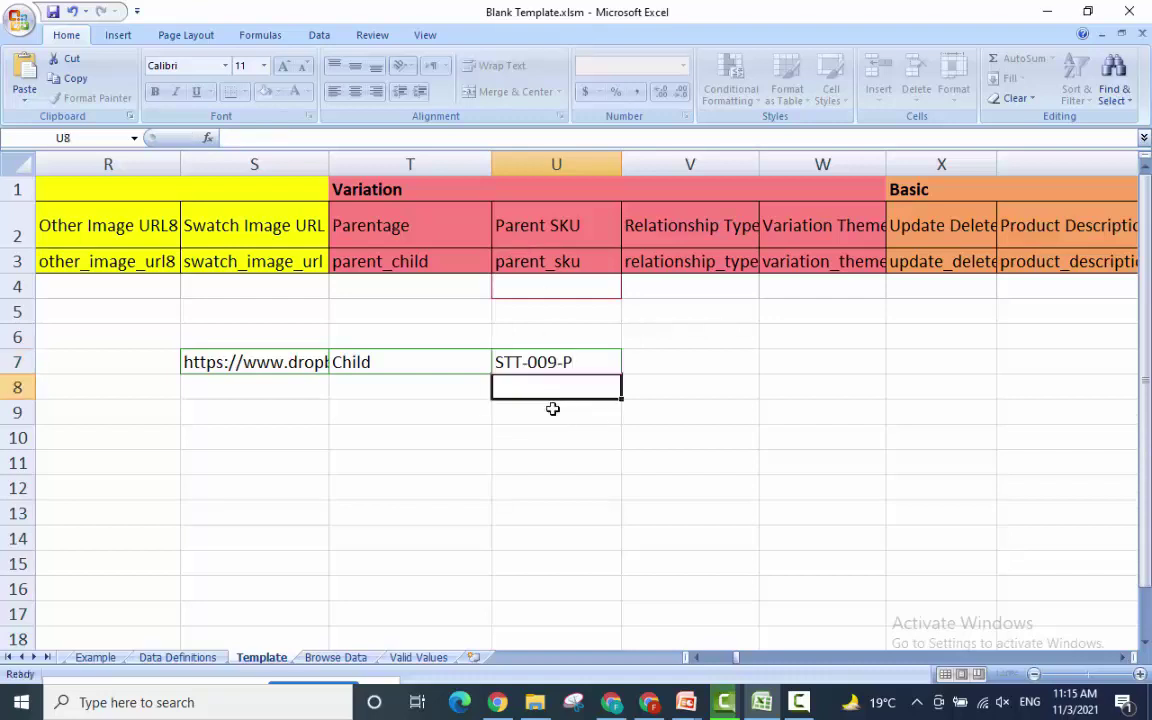
Fill the parent SKU from cell U7 down into U8.
{"action": "left_click", "coordinate": [549, 420]}
{"action": "key", "text": "Down"}
{"action": "key", "text": "Down"}
{"action": "left_click", "coordinate": [600, 362]}
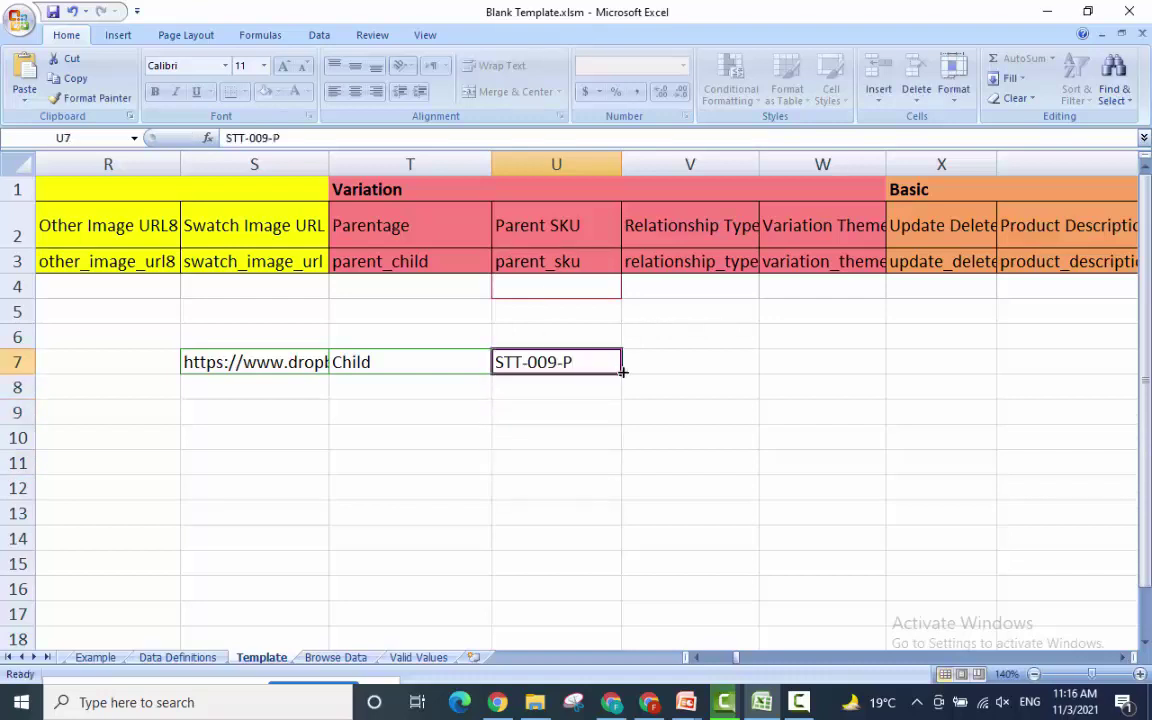
{"action": "left_click_drag", "start_coordinate": [620, 376], "coordinate": [612, 400]}
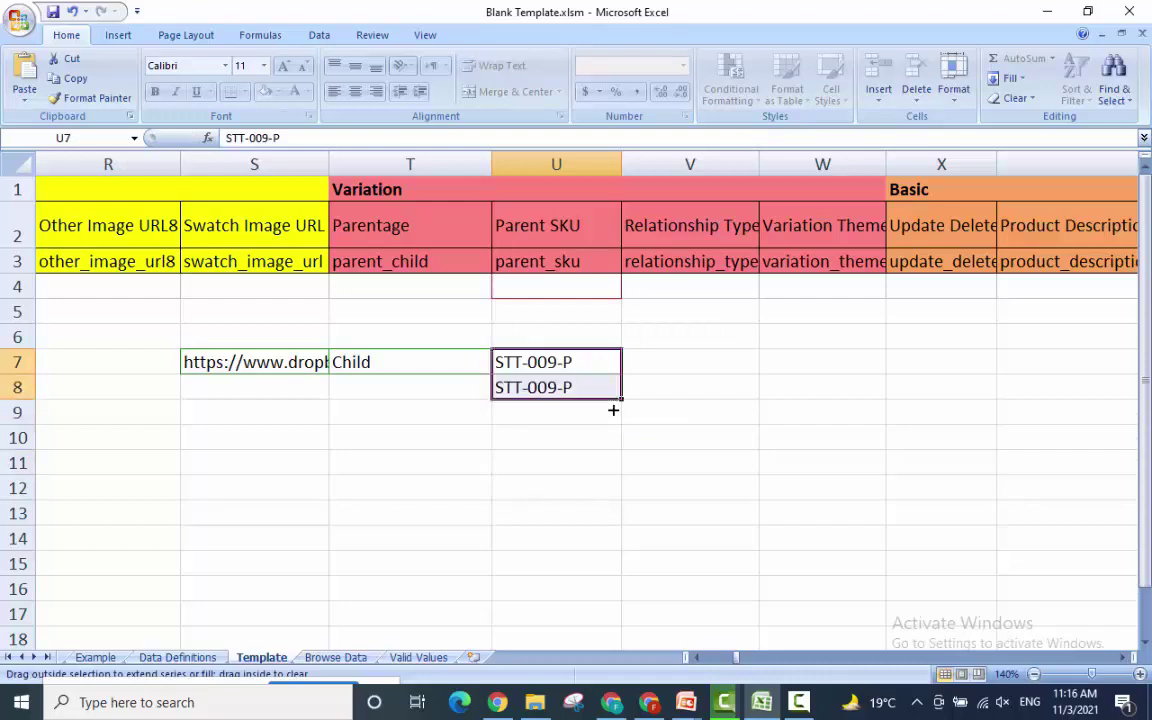
{"action": "left_click", "coordinate": [560, 414]}
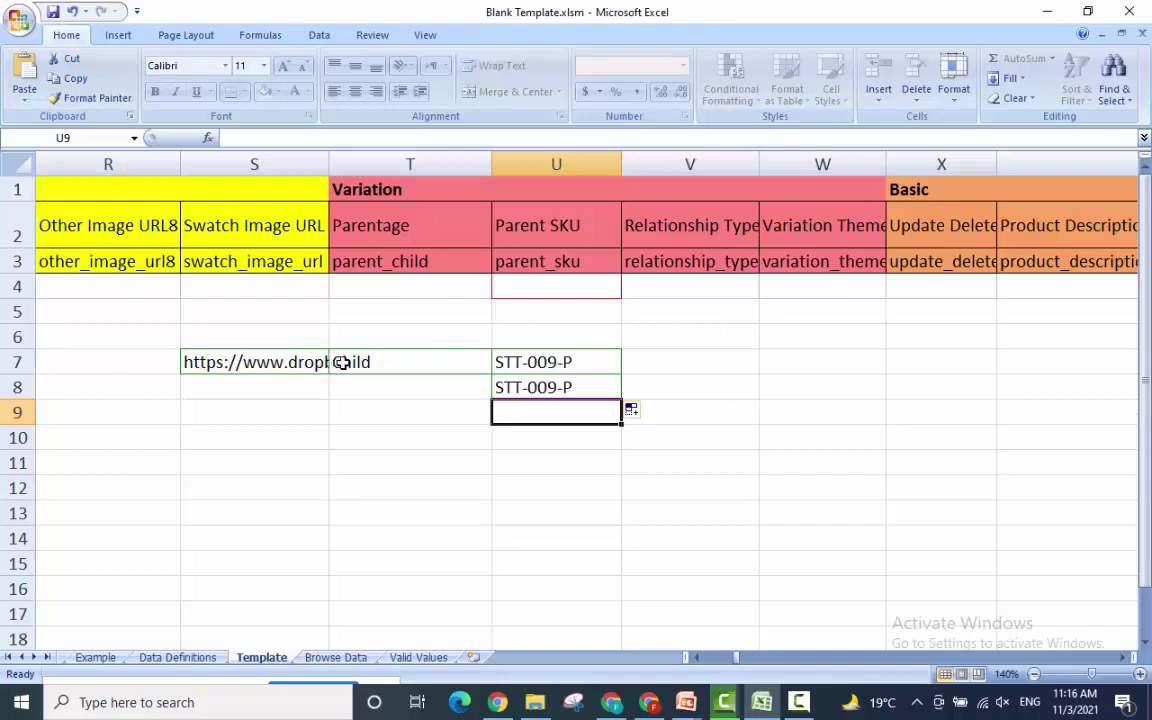
Enter "Parent" in Parentage cell T4.
{"action": "left_click", "coordinate": [373, 288]}
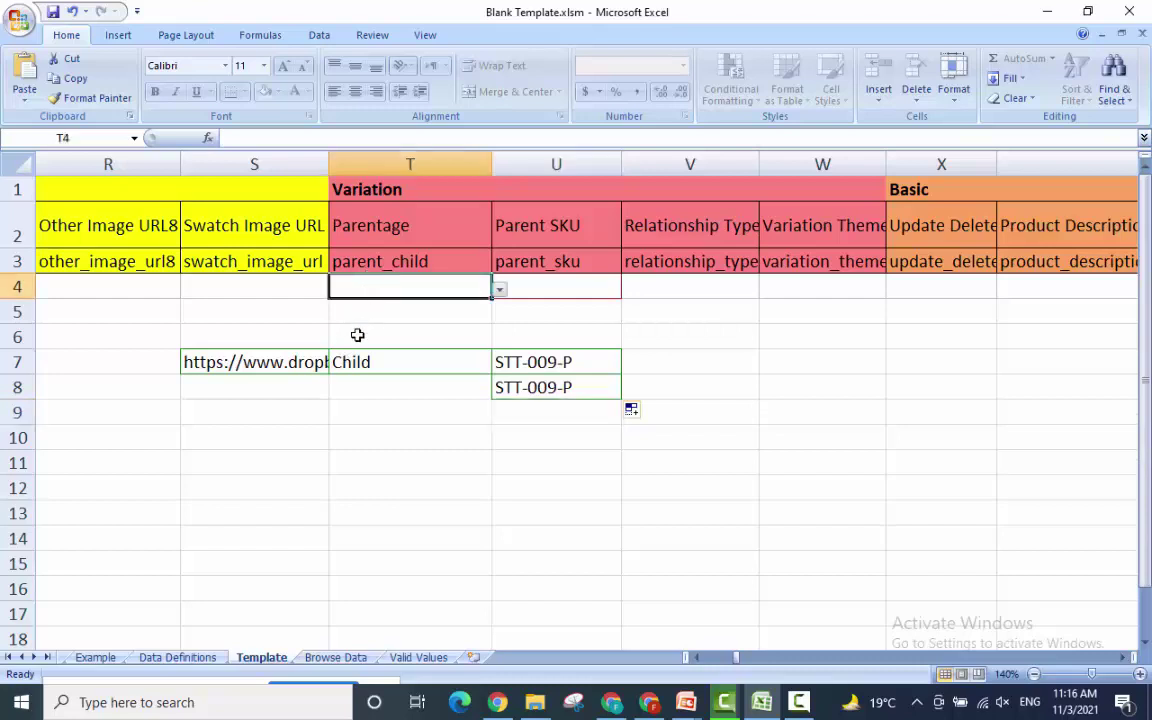
{"action": "left_click", "coordinate": [357, 335]}
{"action": "left_click", "coordinate": [348, 289]}
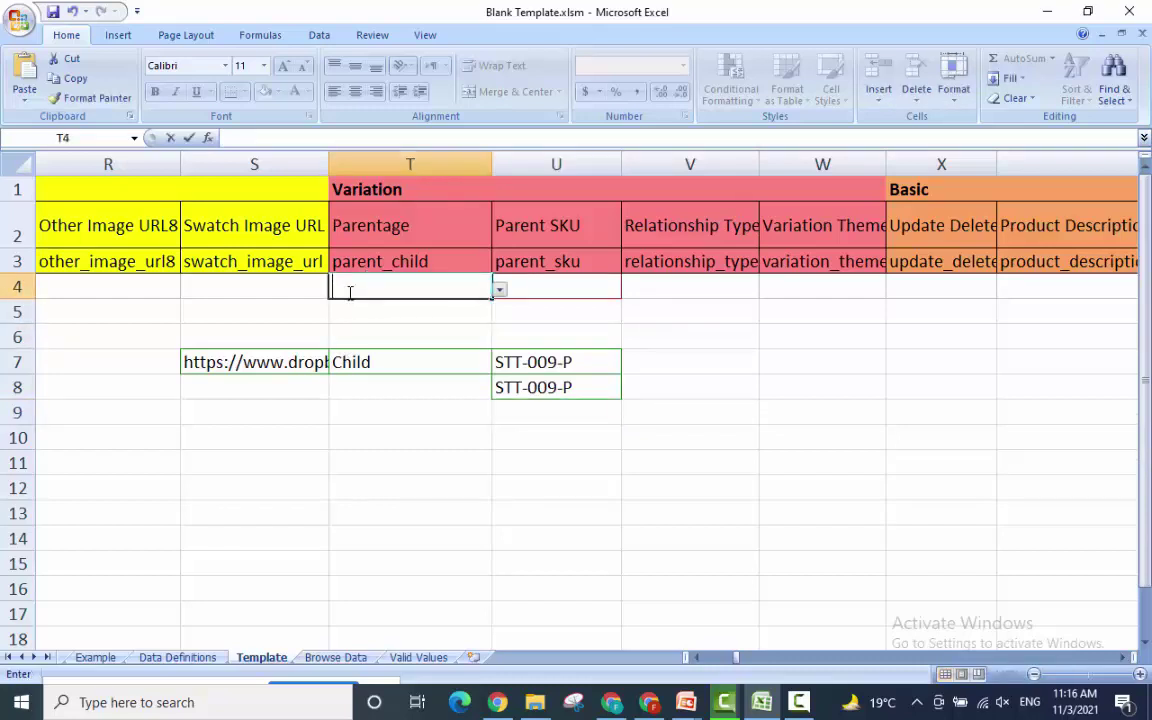
{"action": "type", "text": "Pa"}
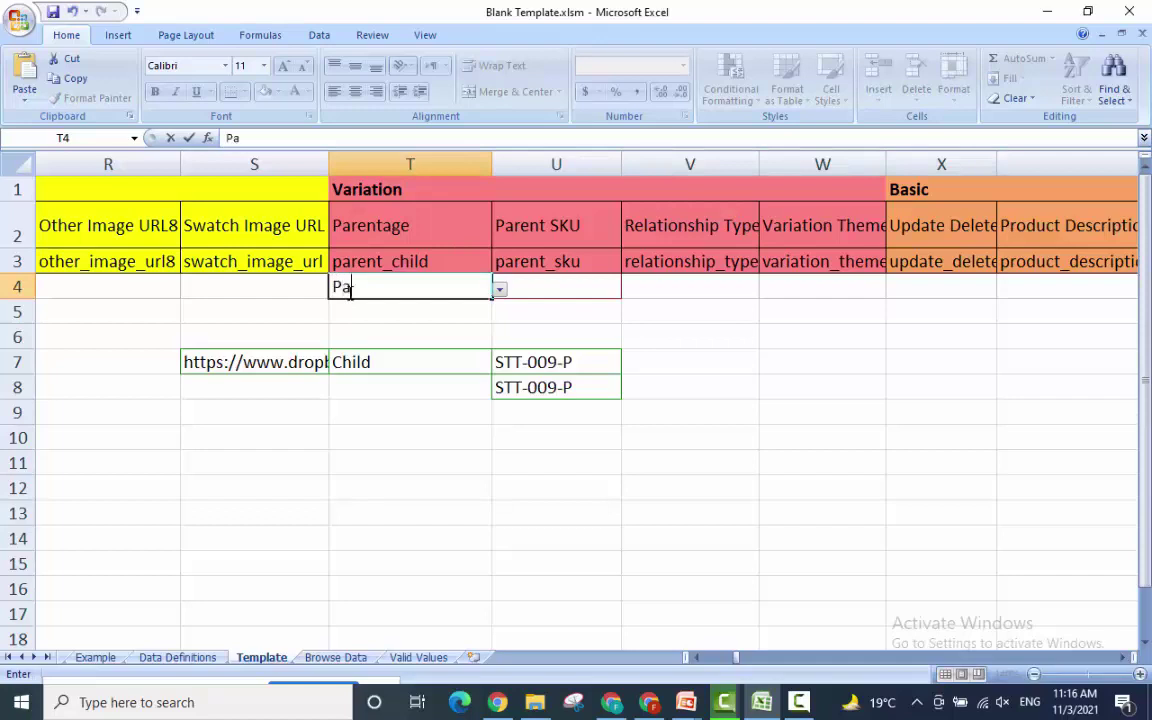
{"action": "type", "text": "rent"}
{"action": "left_click", "coordinate": [349, 314]}
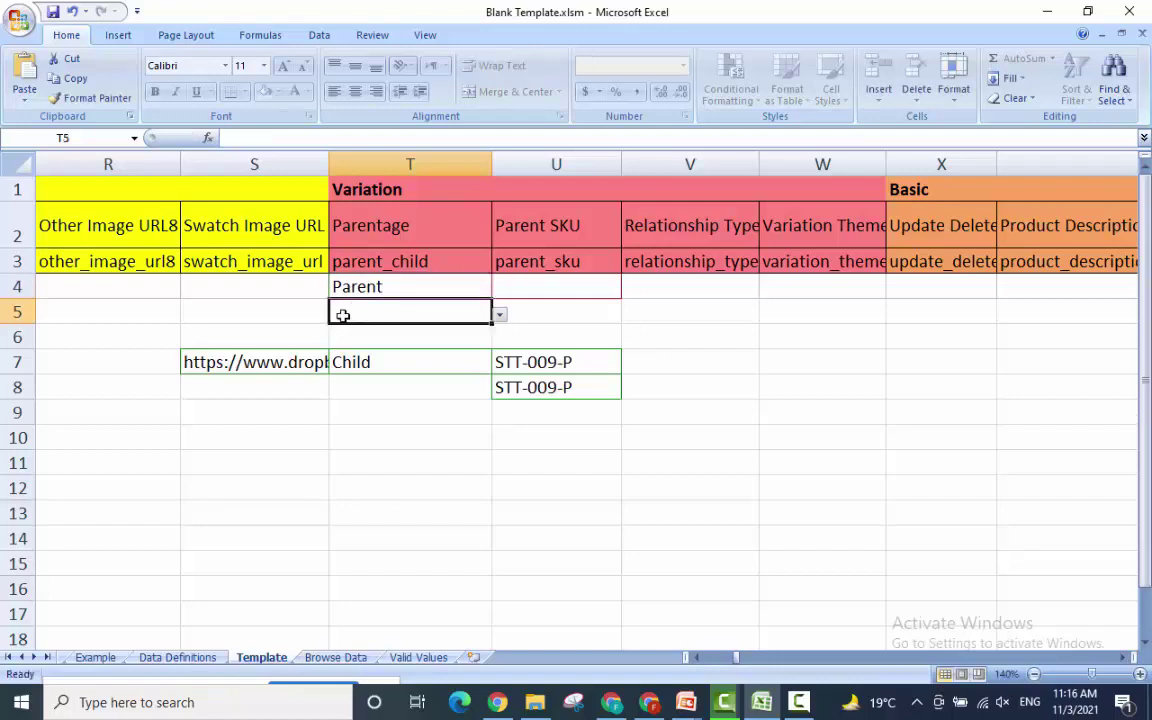
{"action": "left_click", "coordinate": [298, 314]}
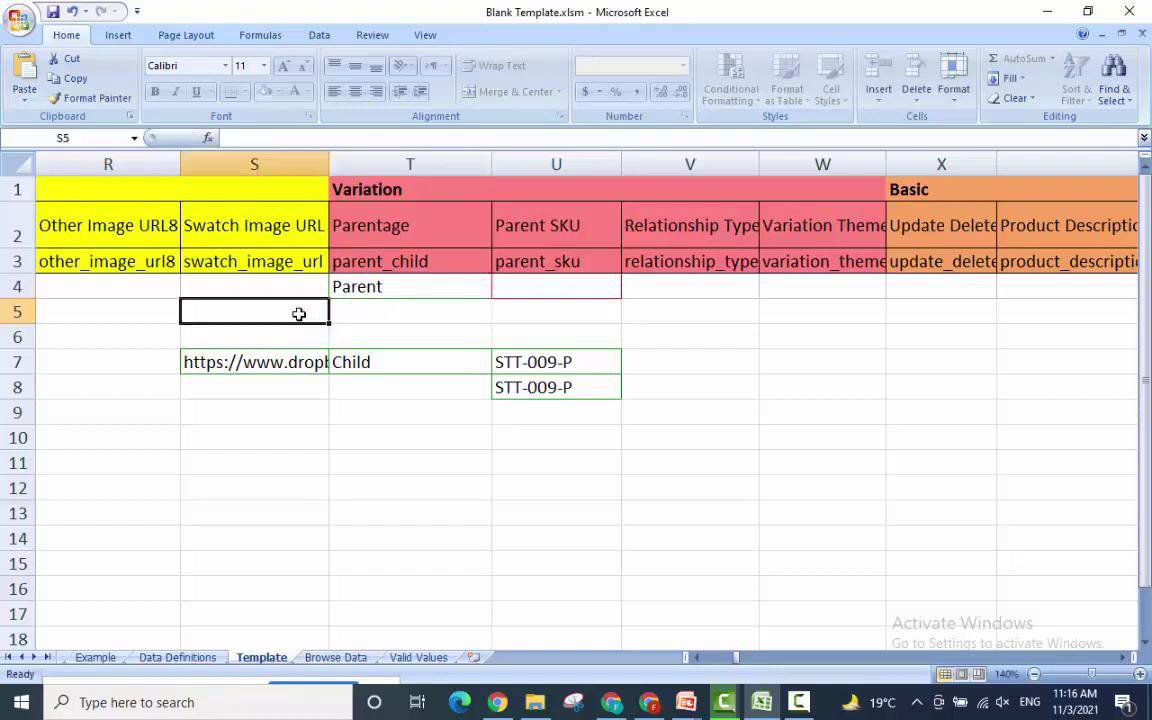
{"action": "double_click", "coordinate": [375, 314]}
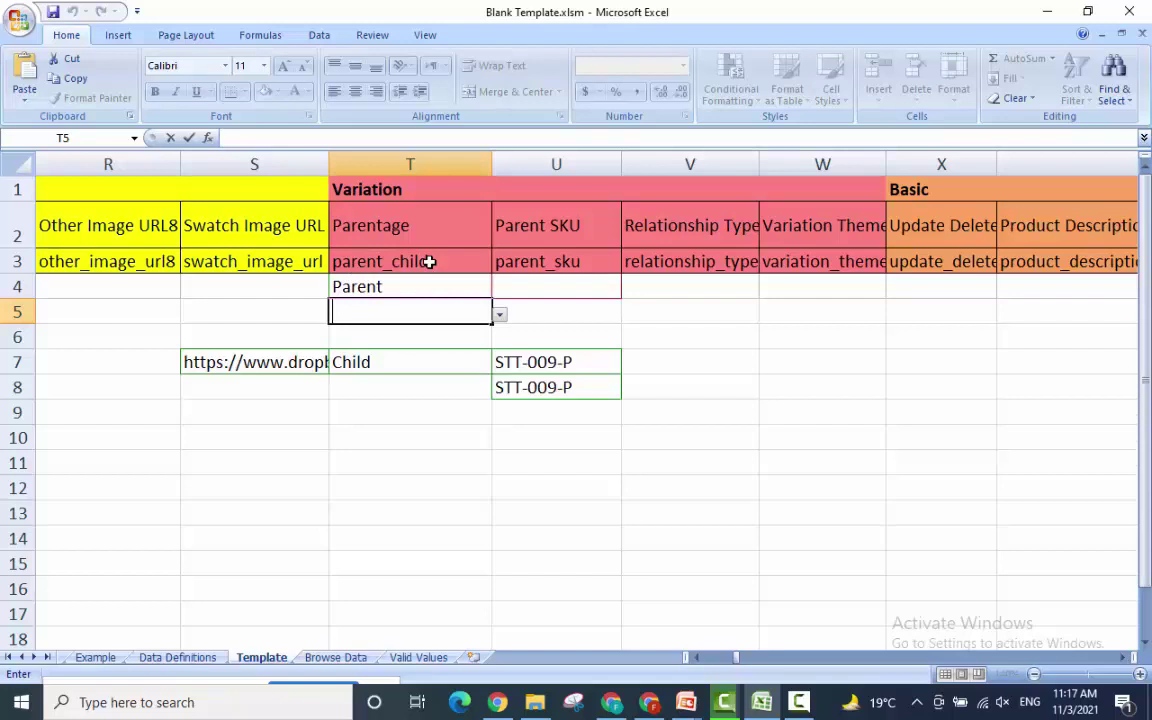
{"action": "left_click", "coordinate": [371, 286]}
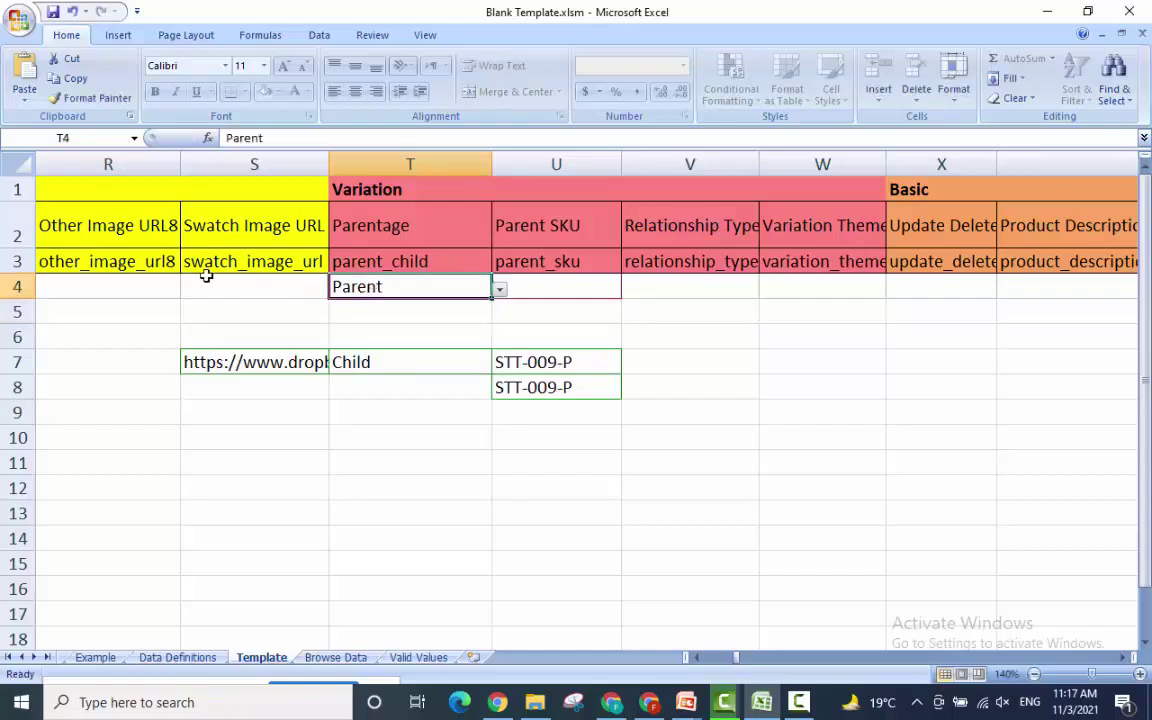
{"action": "left_click", "coordinate": [16, 312]}
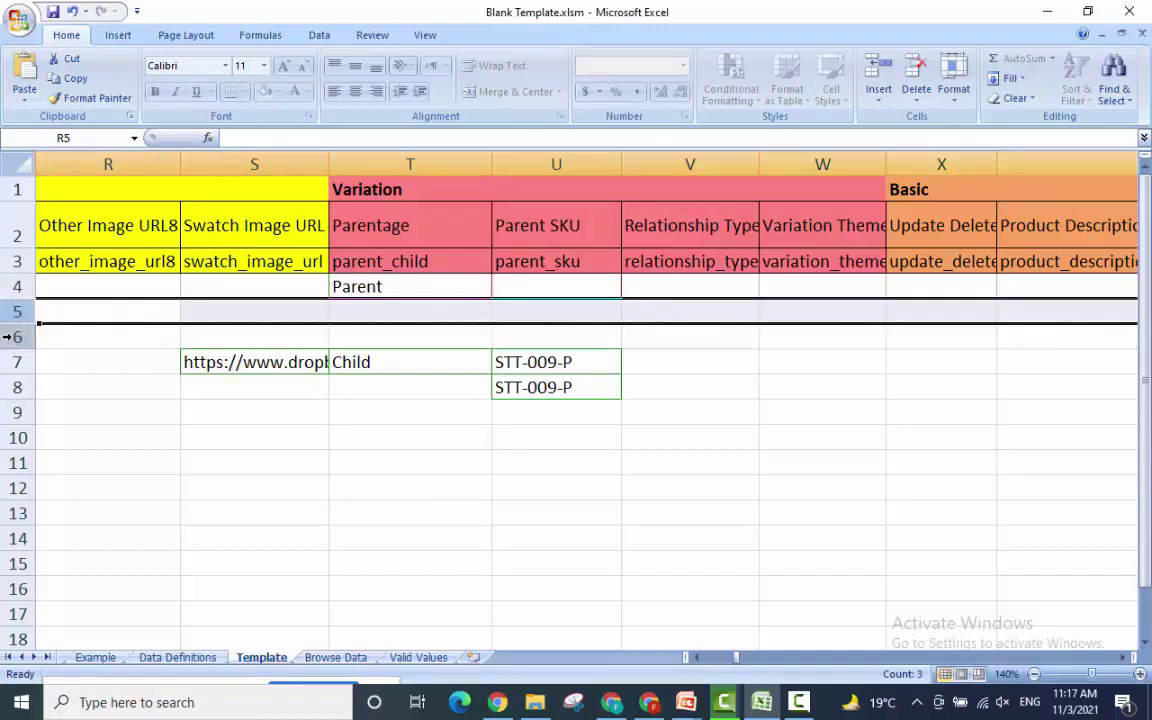
{"action": "left_click", "coordinate": [8, 336]}
{"action": "left_click", "coordinate": [8, 361]}
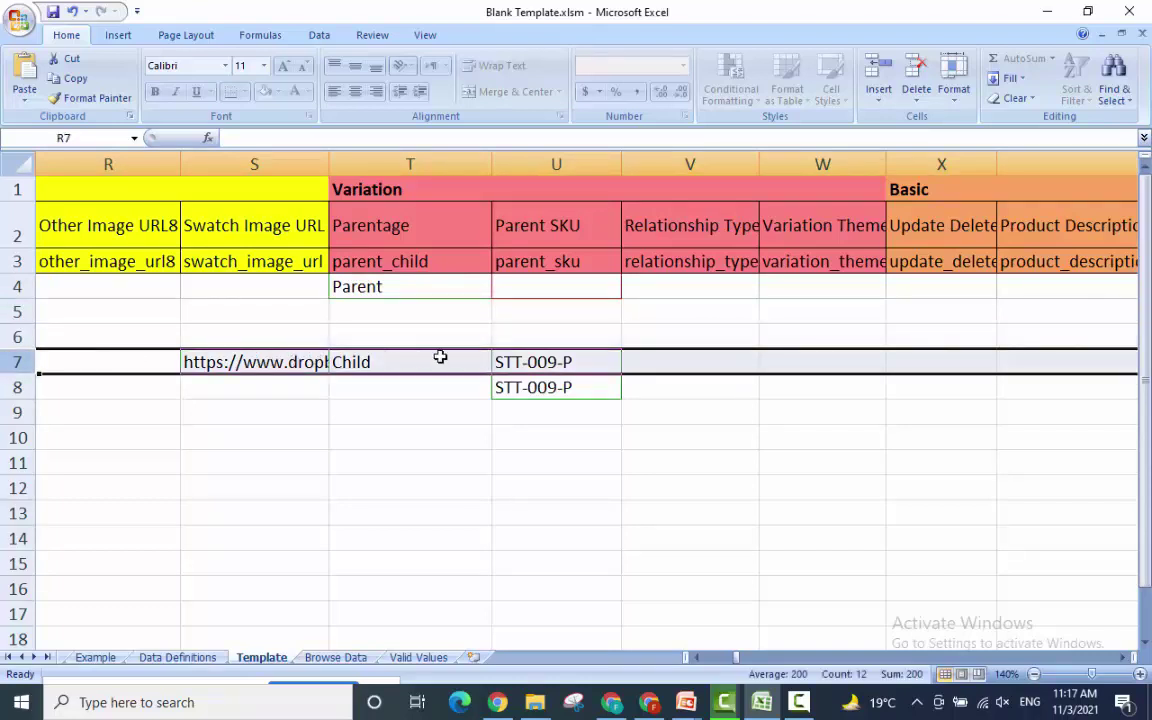
{"action": "left_click", "coordinate": [540, 286]}
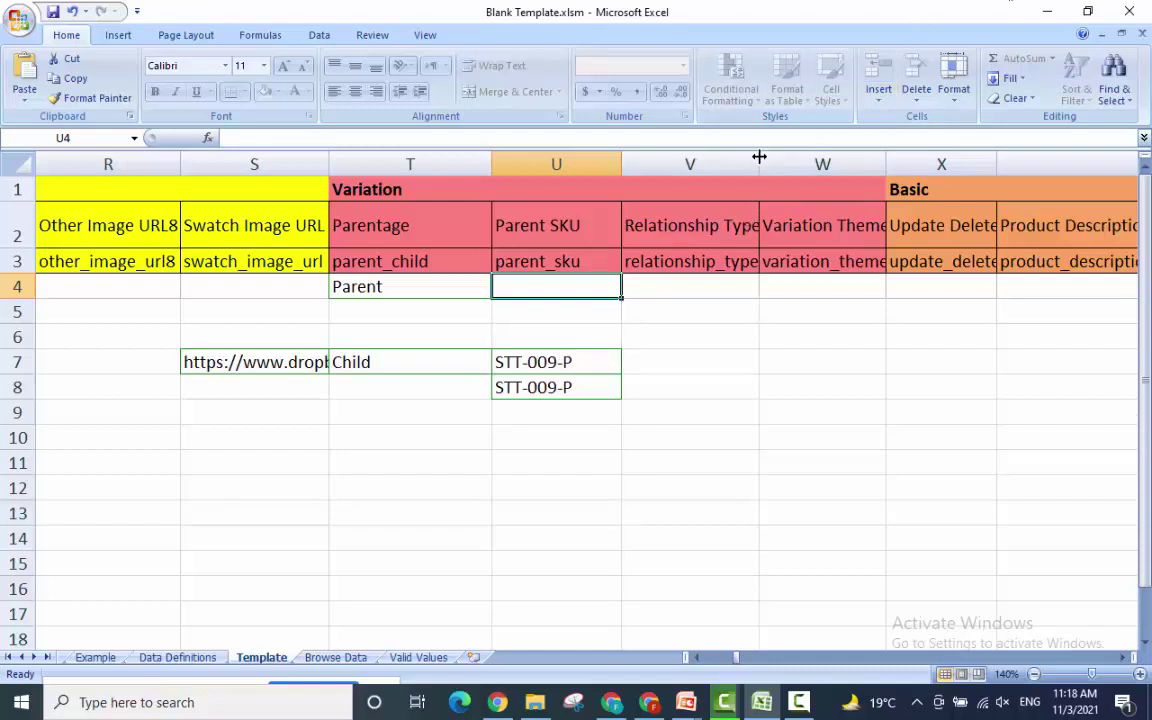
Widen the Parent SKU, Relationship Type, Variation Theme and Update Delete columns so their full field names fit.
{"action": "left_click_drag", "start_coordinate": [759, 158], "coordinate": [794, 158]}
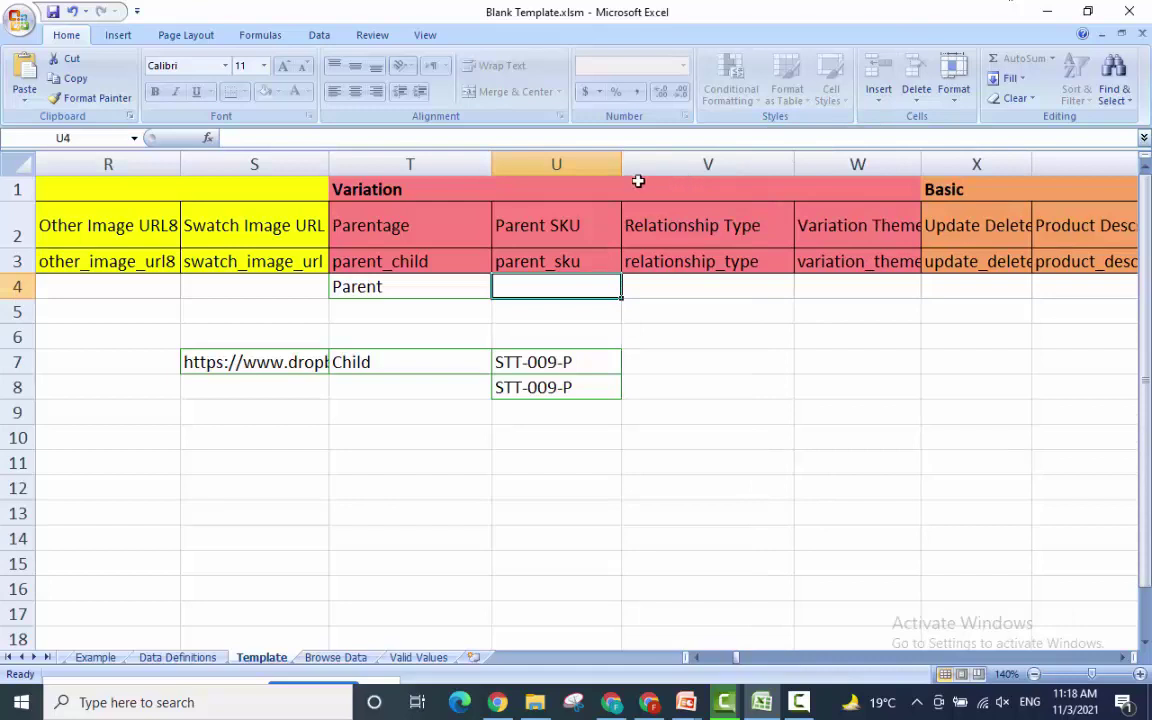
{"action": "left_click_drag", "start_coordinate": [622, 163], "coordinate": [643, 163]}
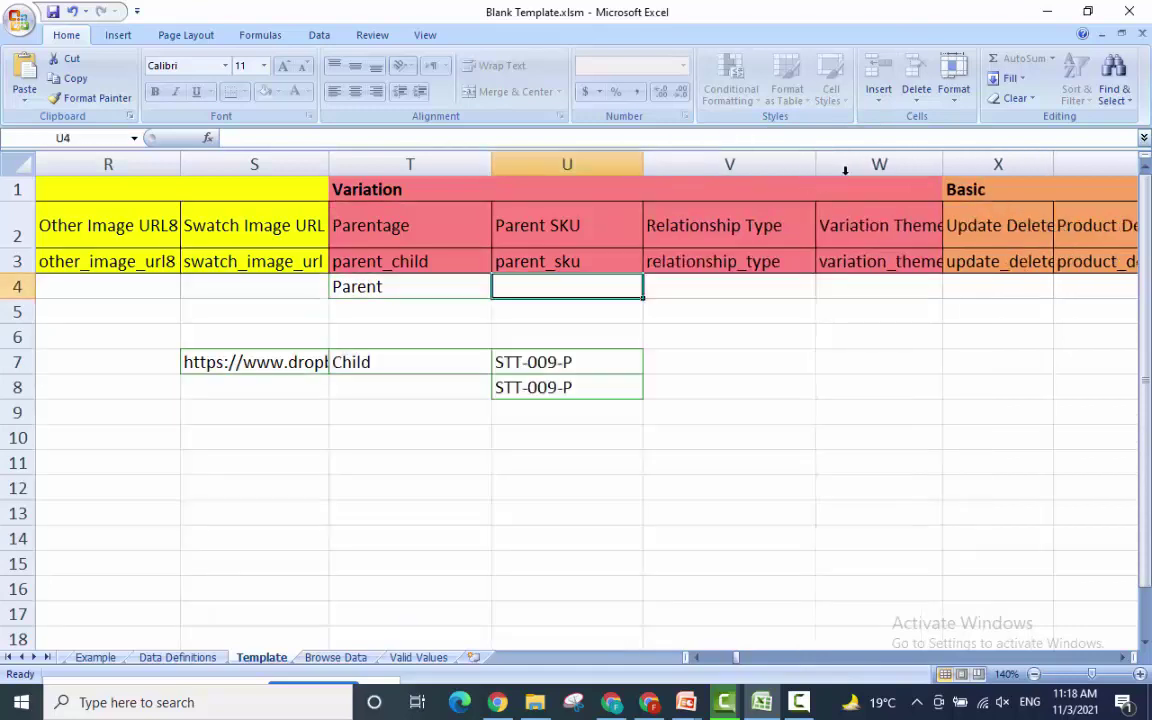
{"action": "left_click_drag", "start_coordinate": [940, 160], "coordinate": [974, 160]}
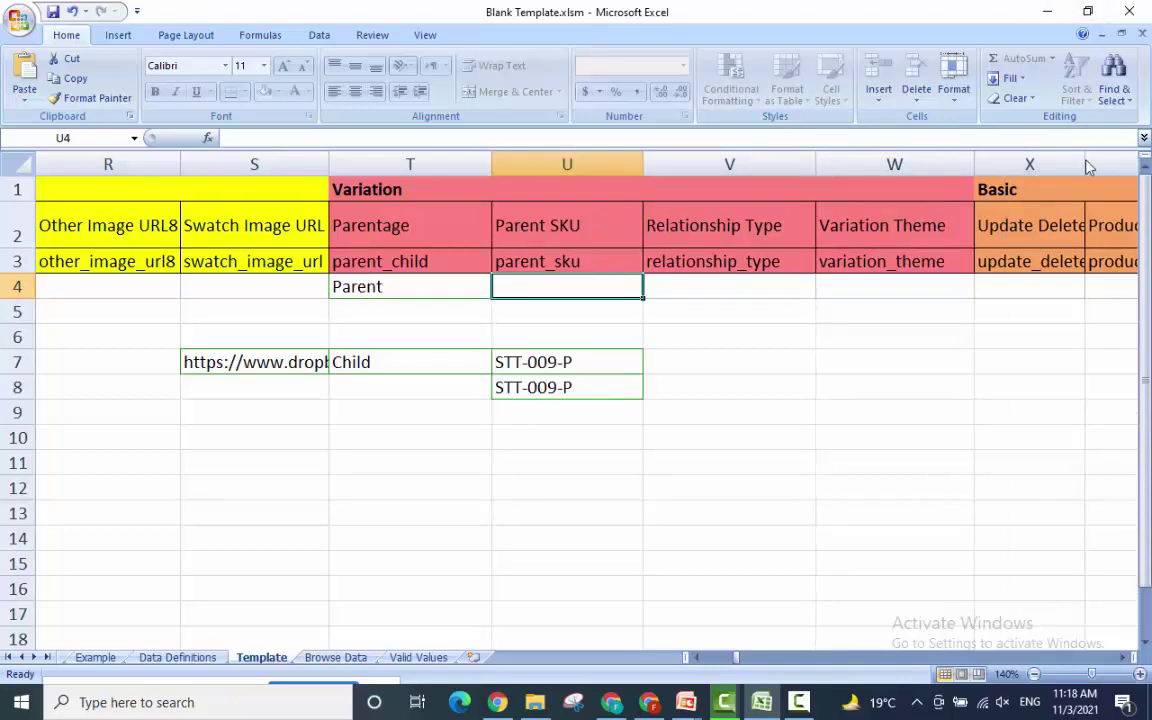
{"action": "left_click_drag", "start_coordinate": [1085, 165], "coordinate": [1108, 168]}
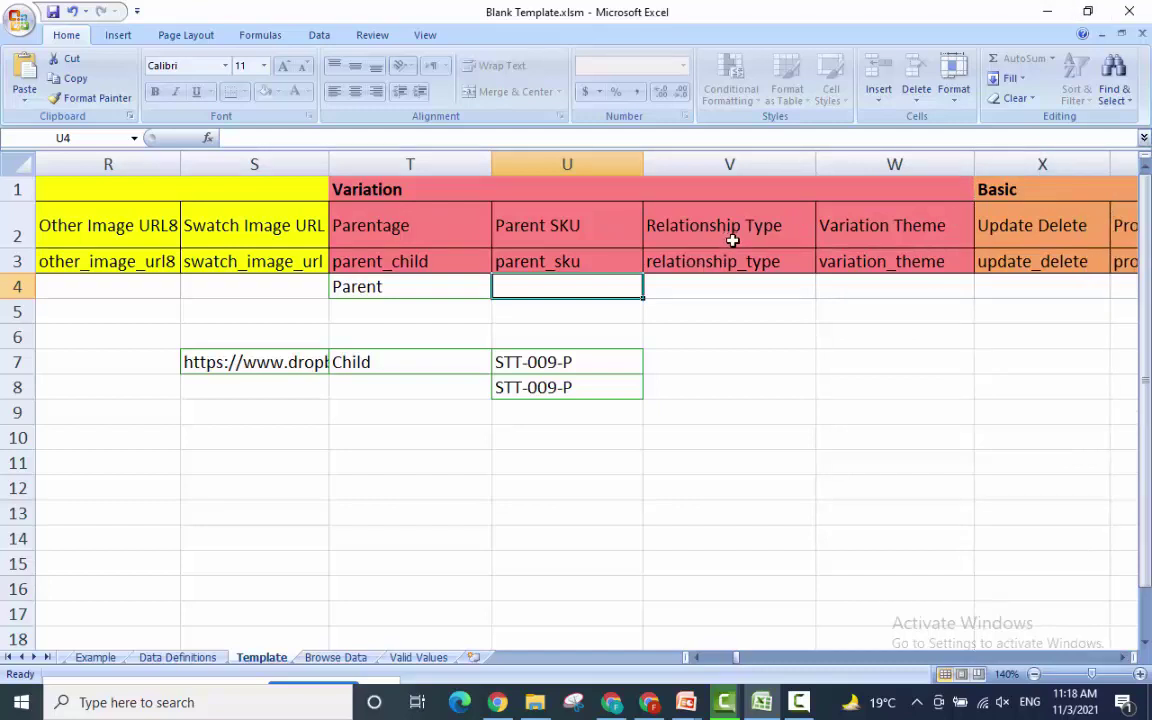
Enter "Size and Color" in Variation Theme cell W7.
{"action": "left_click", "coordinate": [715, 313]}
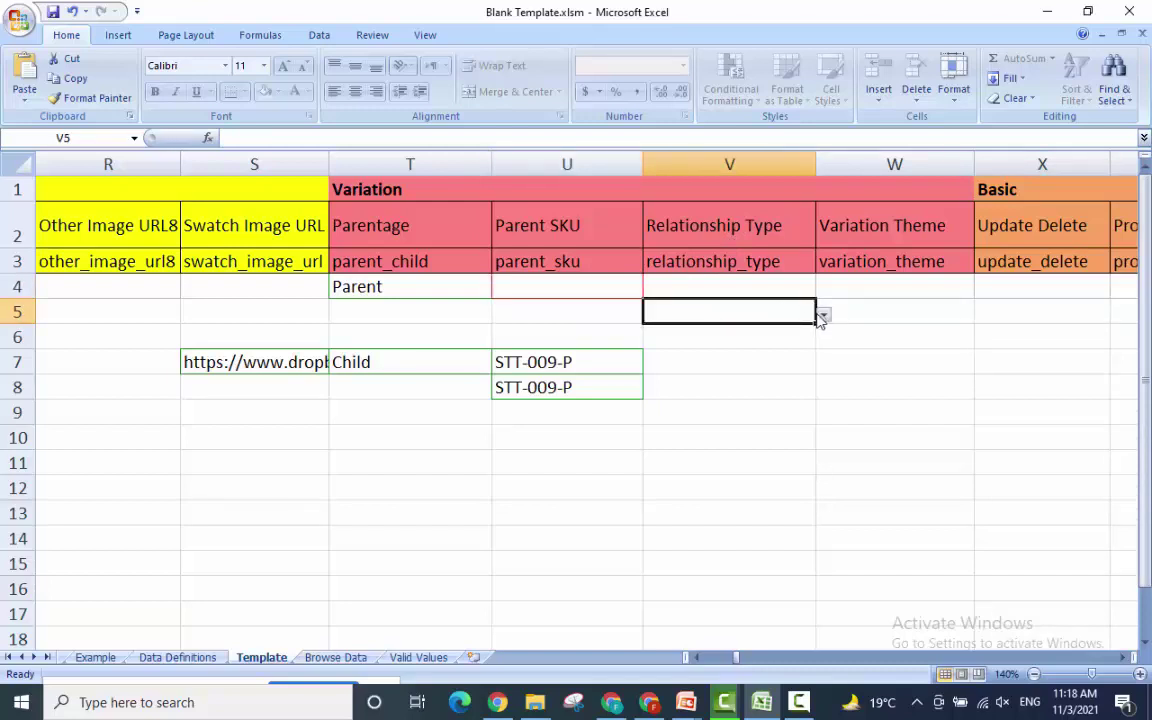
{"action": "left_click", "coordinate": [753, 358]}
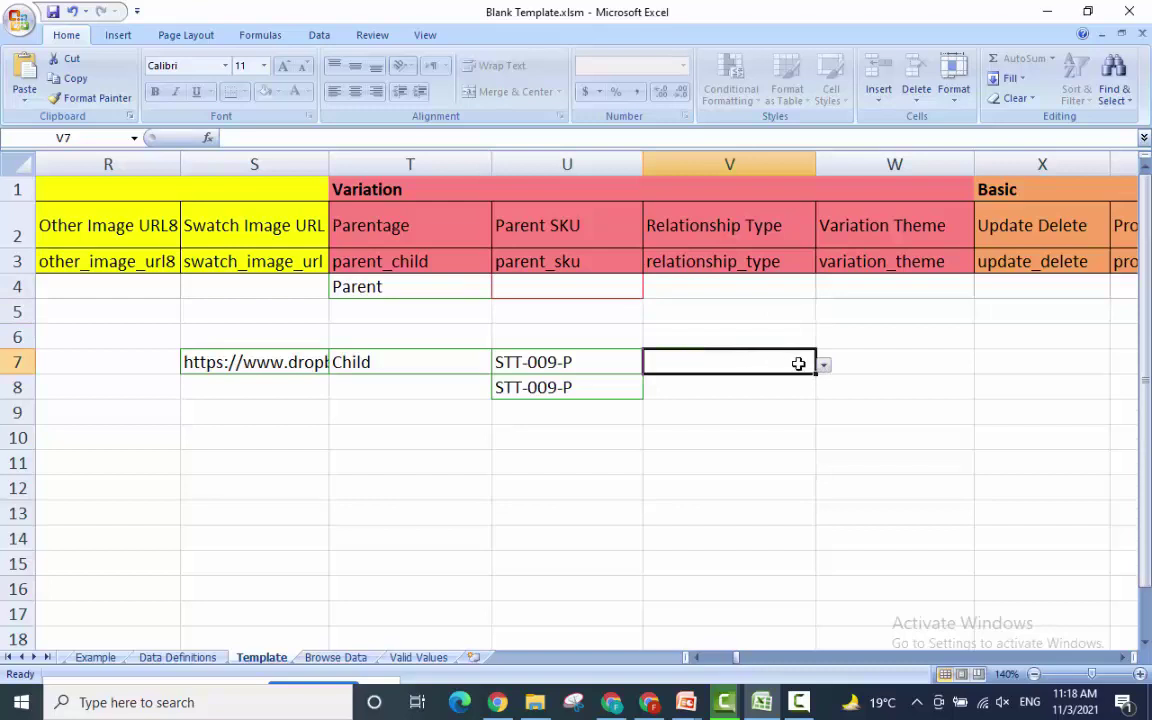
{"action": "left_click", "coordinate": [870, 311]}
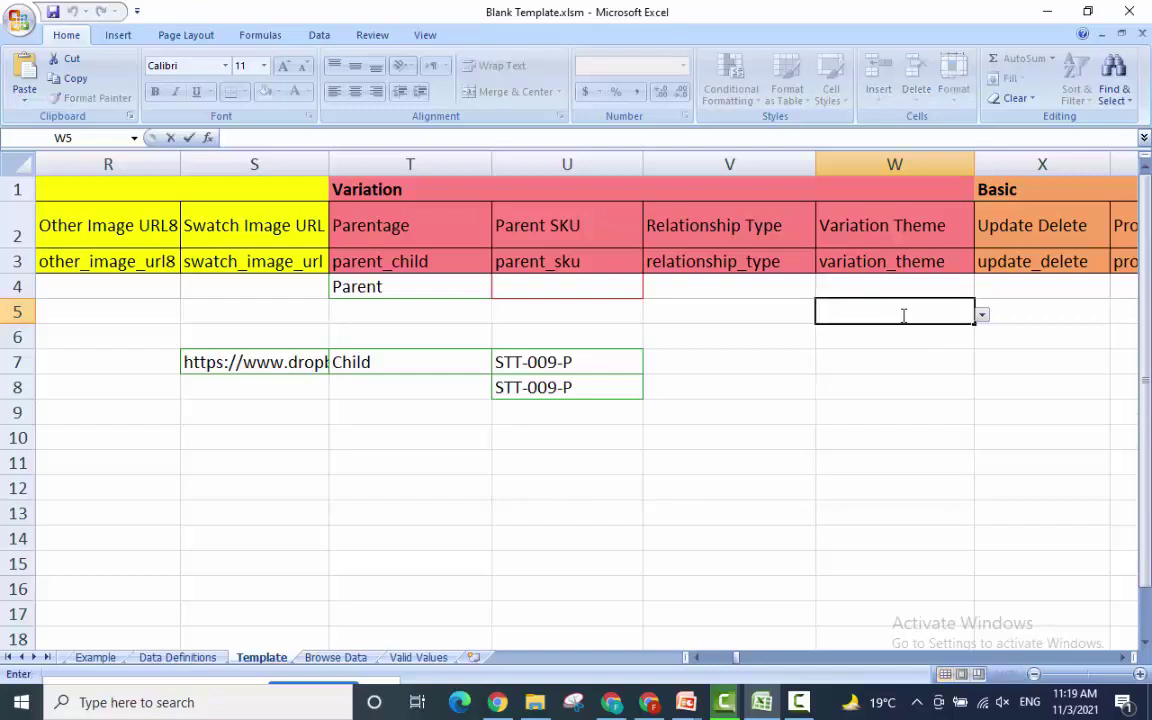
{"action": "left_click", "coordinate": [866, 365]}
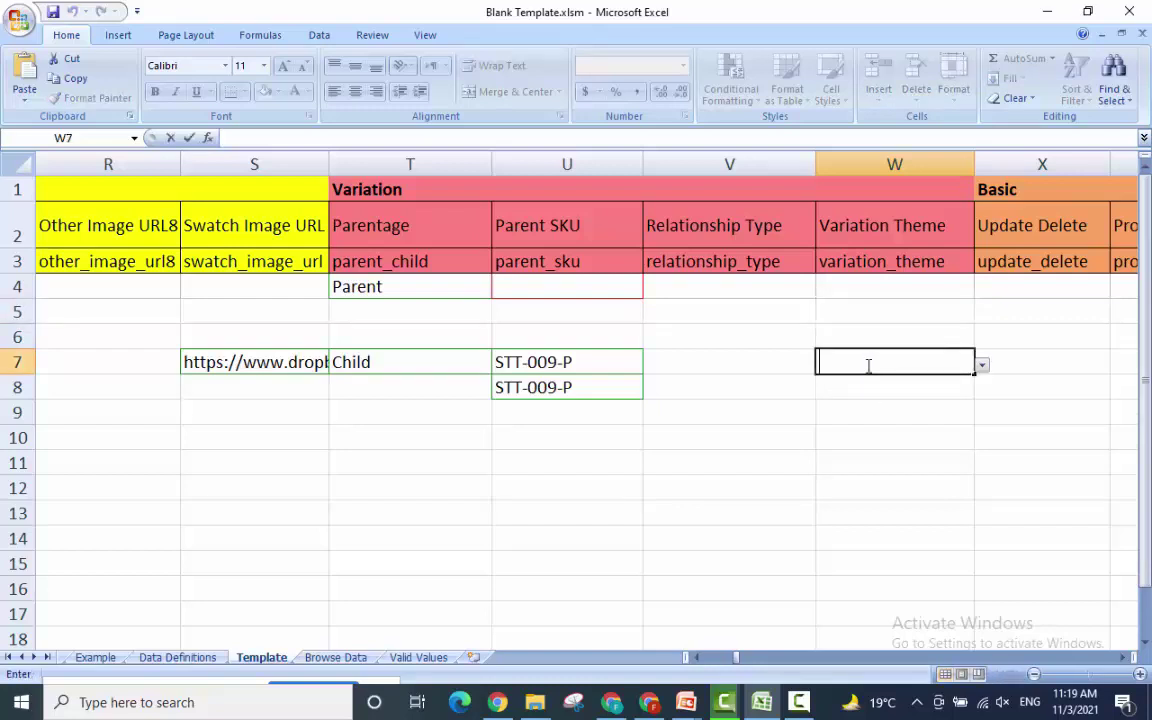
{"action": "type", "text": "Size and C"}
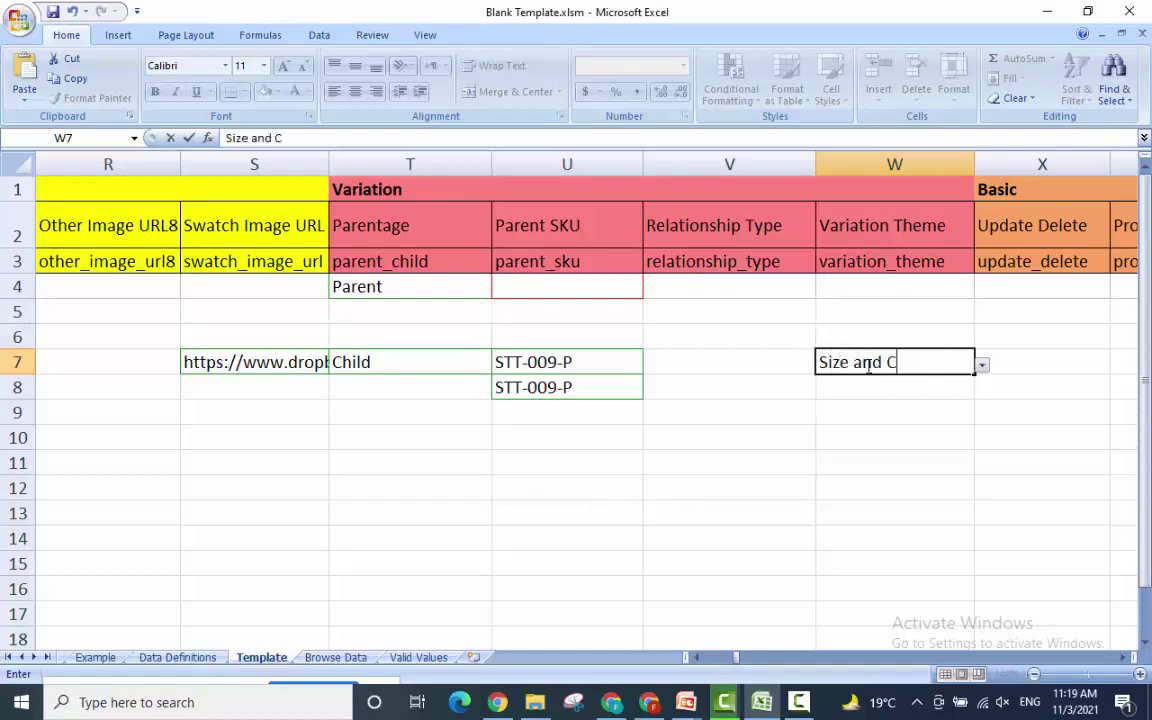
{"action": "type", "text": "olor"}
{"action": "key", "text": "ctrl+Return"}
Review the Basic section's fields, from Update Delete and Product Description through the manufacturer, model and closure type columns.
{"action": "left_click", "coordinate": [1008, 370]}
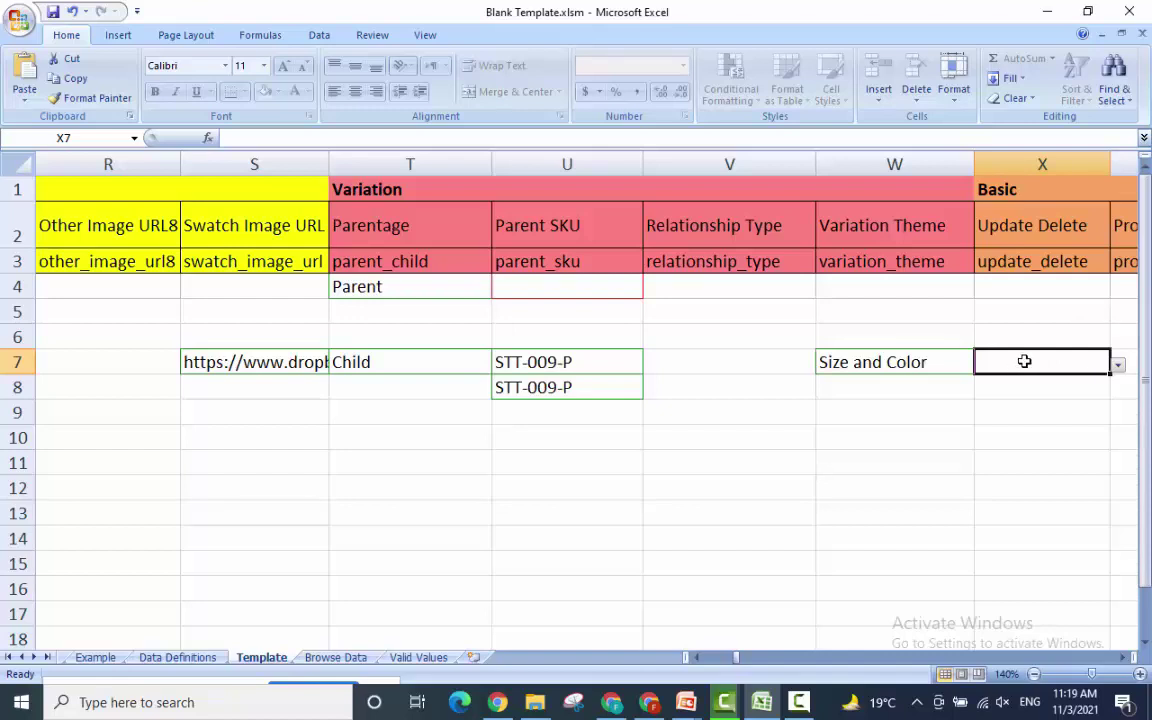
{"action": "left_click", "coordinate": [1020, 412]}
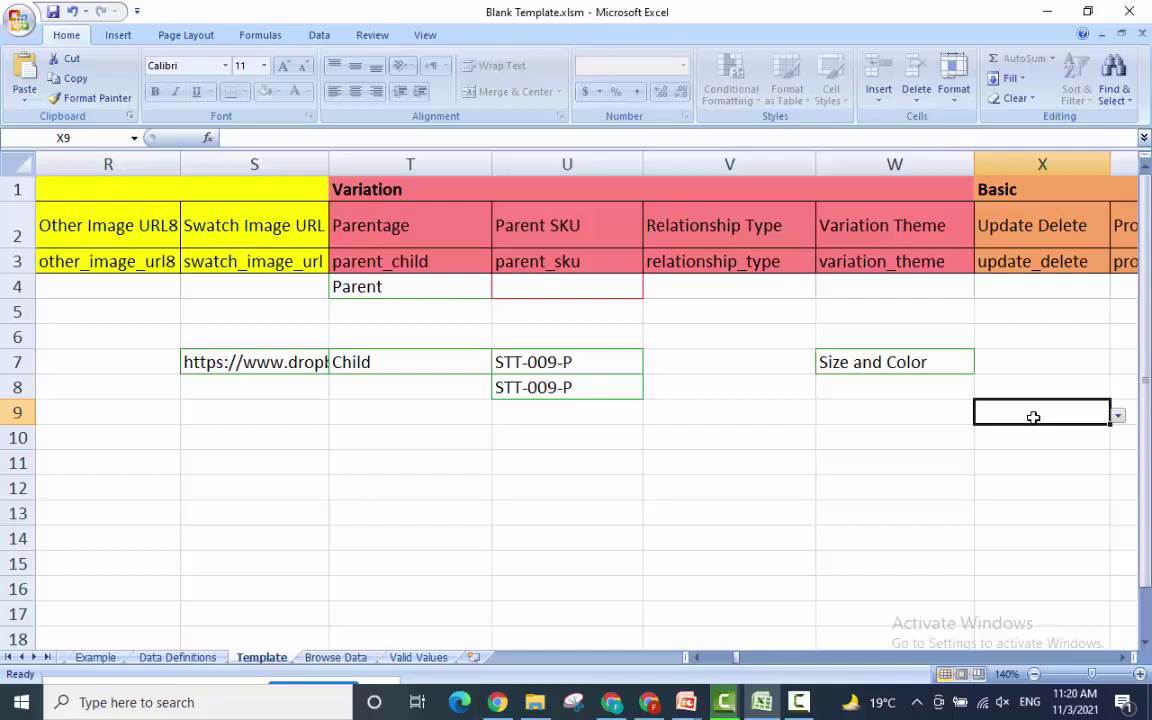
{"action": "left_click", "coordinate": [1032, 444]}
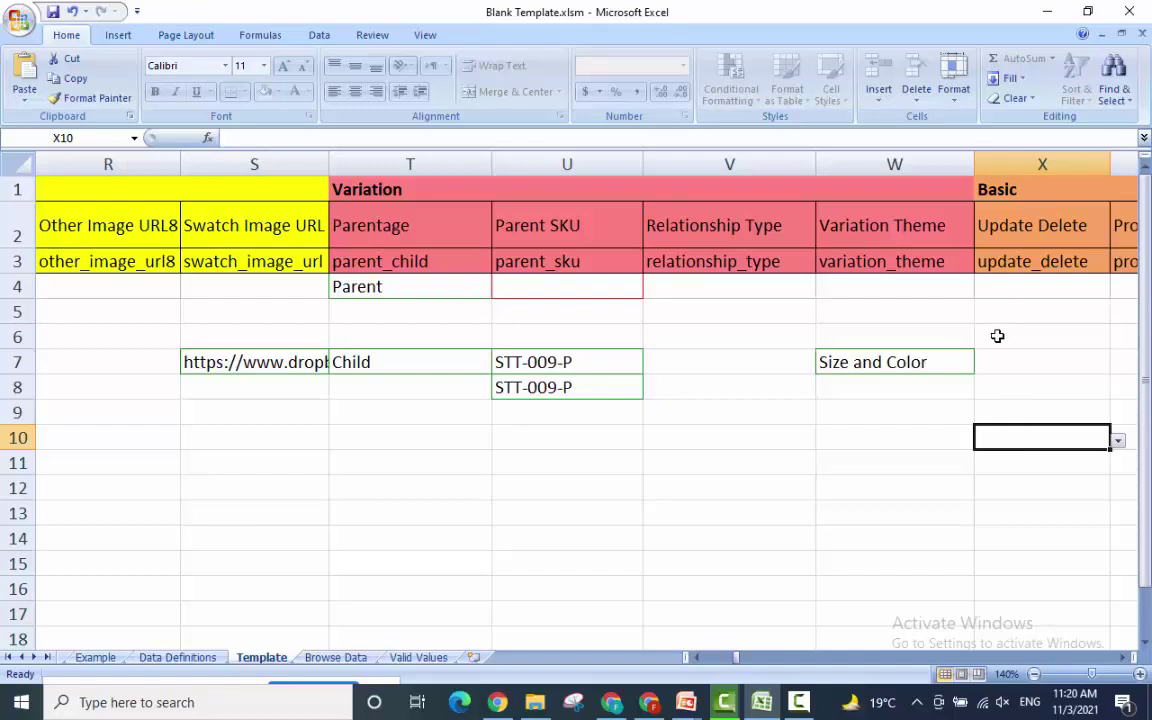
{"action": "left_click", "coordinate": [1123, 658]}
{"action": "left_click", "coordinate": [1123, 658]}
{"action": "left_click", "coordinate": [1123, 658]}
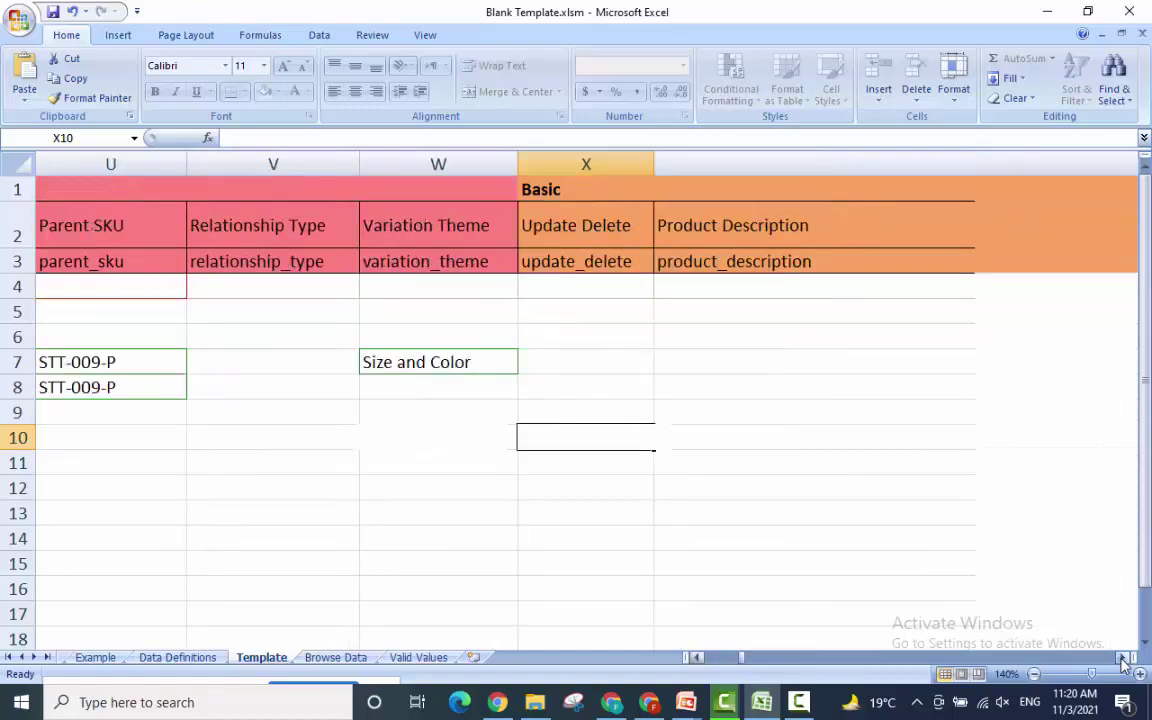
{"action": "left_click", "coordinate": [1123, 658]}
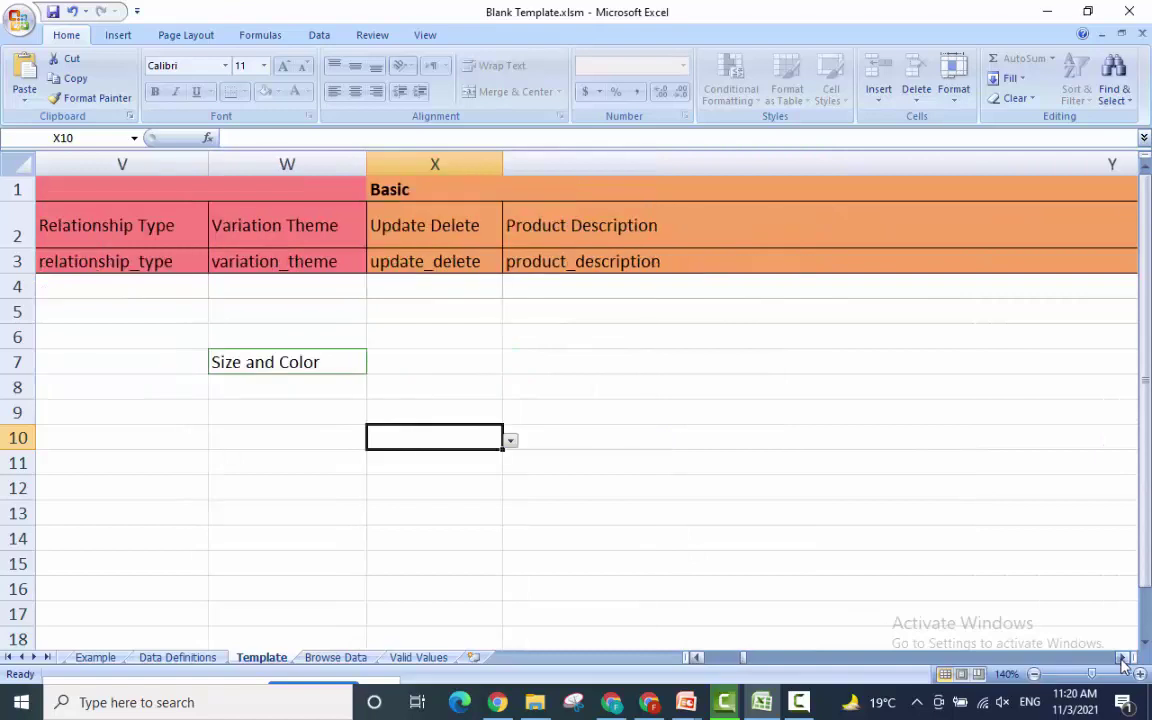
{"action": "left_click", "coordinate": [1123, 658]}
{"action": "mouse_move", "coordinate": [725, 702]}
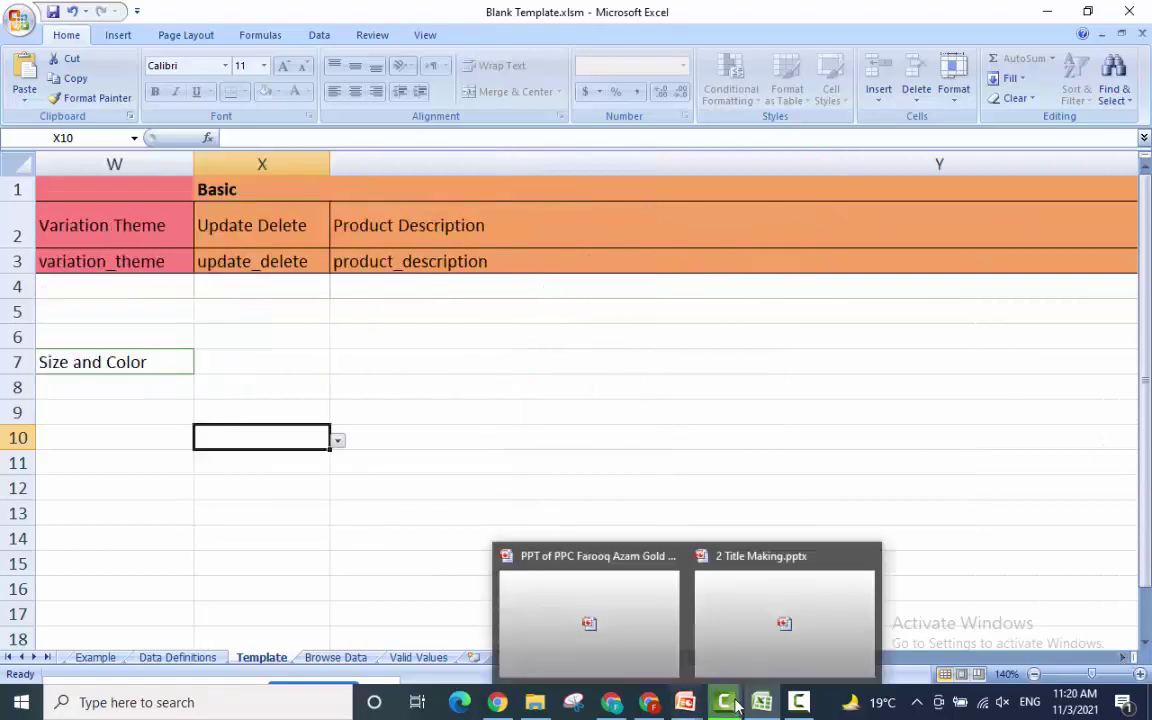
{"action": "left_click", "coordinate": [728, 663]}
{"action": "left_click", "coordinate": [372, 402]}
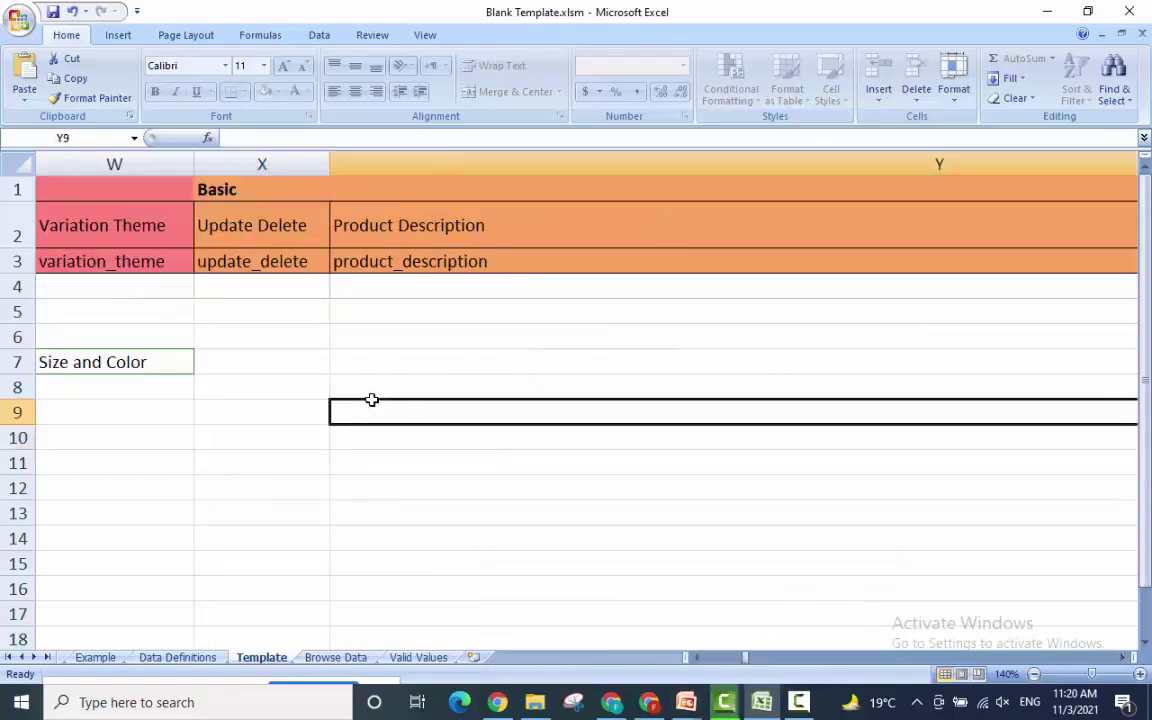
{"action": "left_click", "coordinate": [1123, 658]}
{"action": "left_click", "coordinate": [1123, 658]}
{"action": "left_click", "coordinate": [1123, 658]}
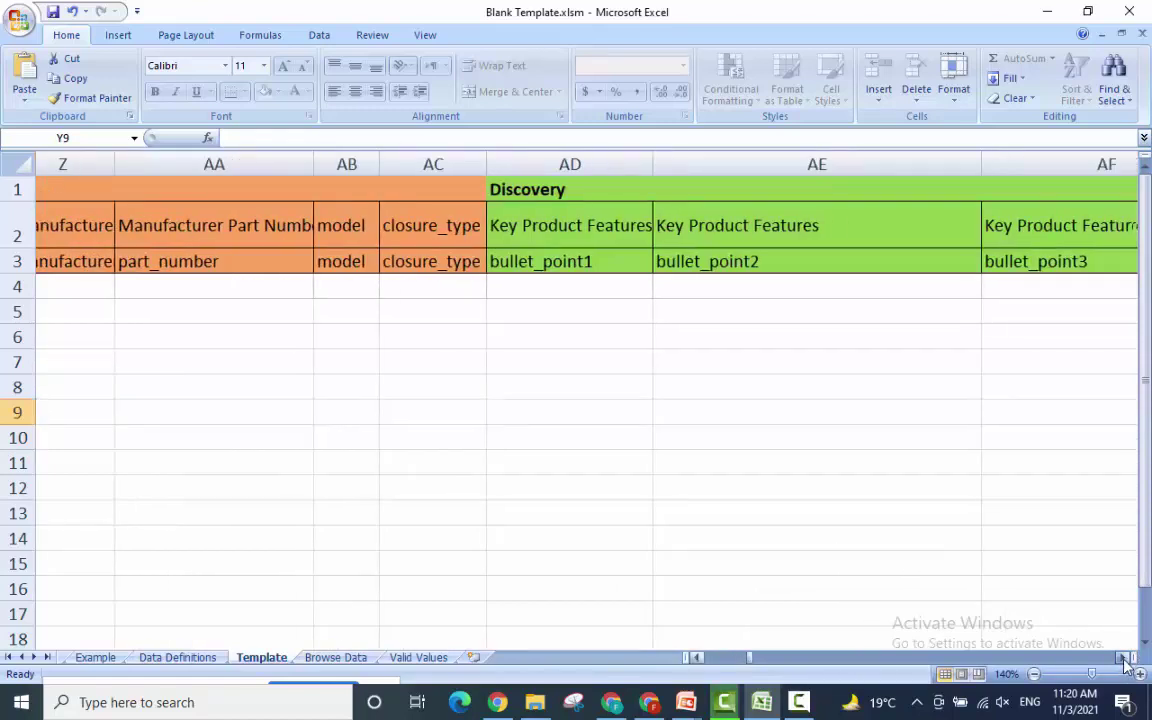
{"action": "left_click", "coordinate": [1123, 658]}
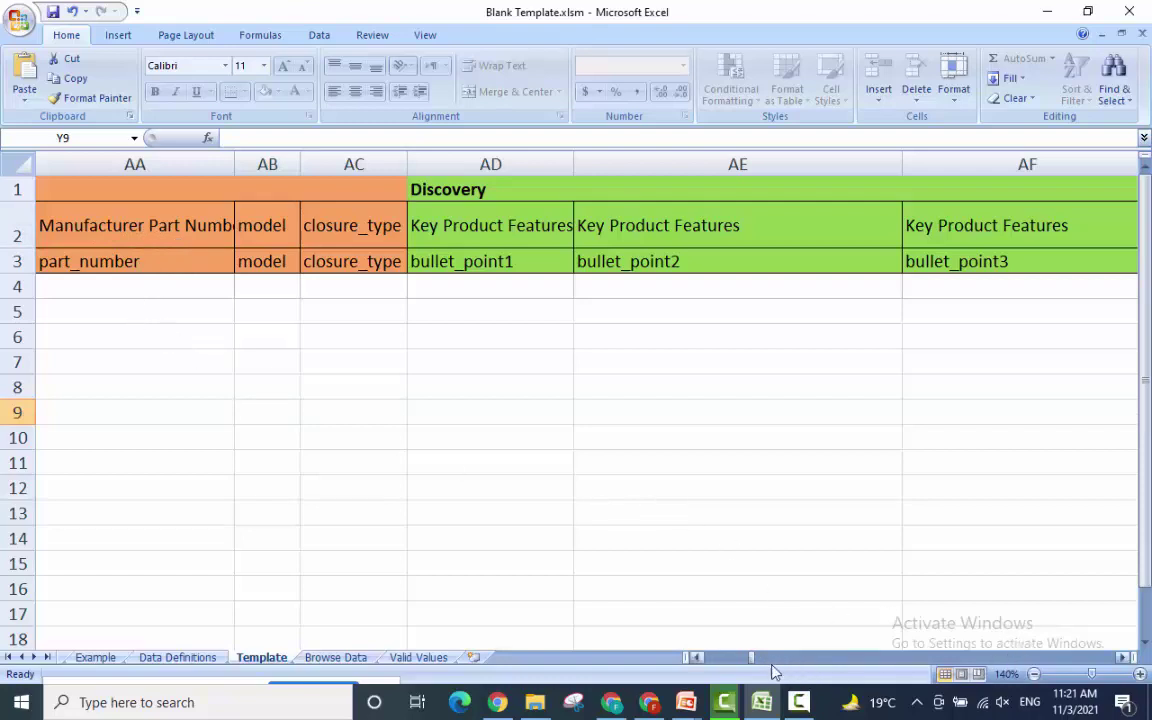
{"action": "left_click", "coordinate": [698, 658]}
{"action": "left_click", "coordinate": [697, 658]}
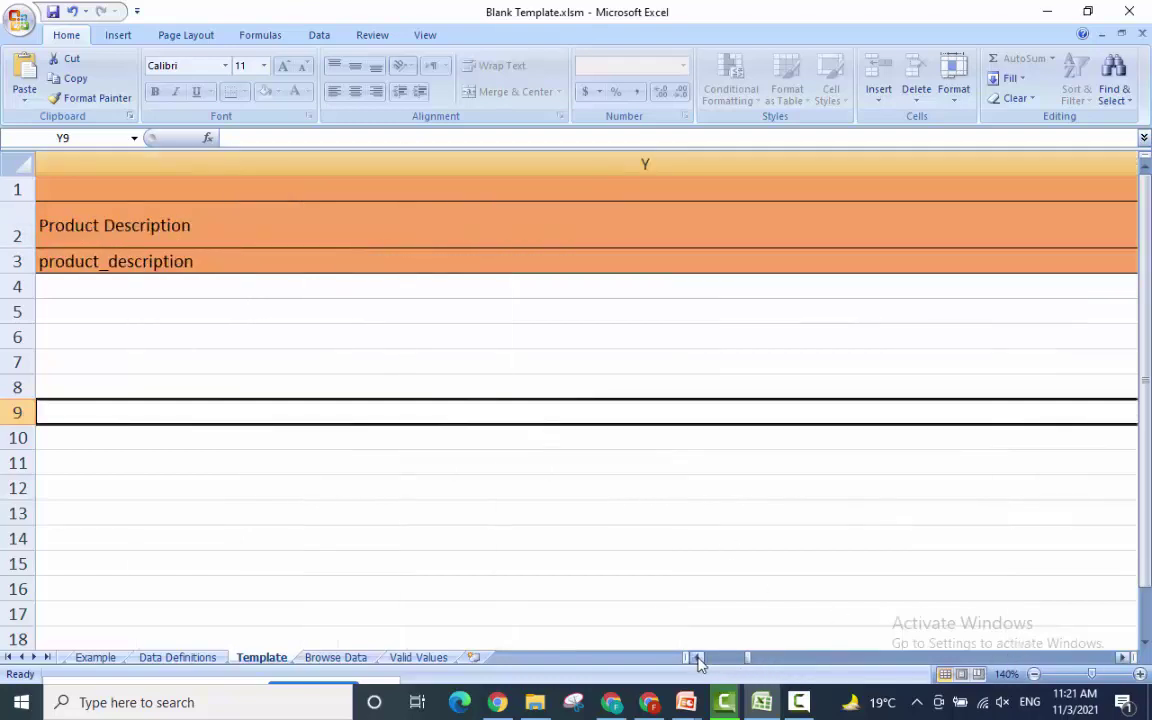
{"action": "left_click", "coordinate": [697, 658]}
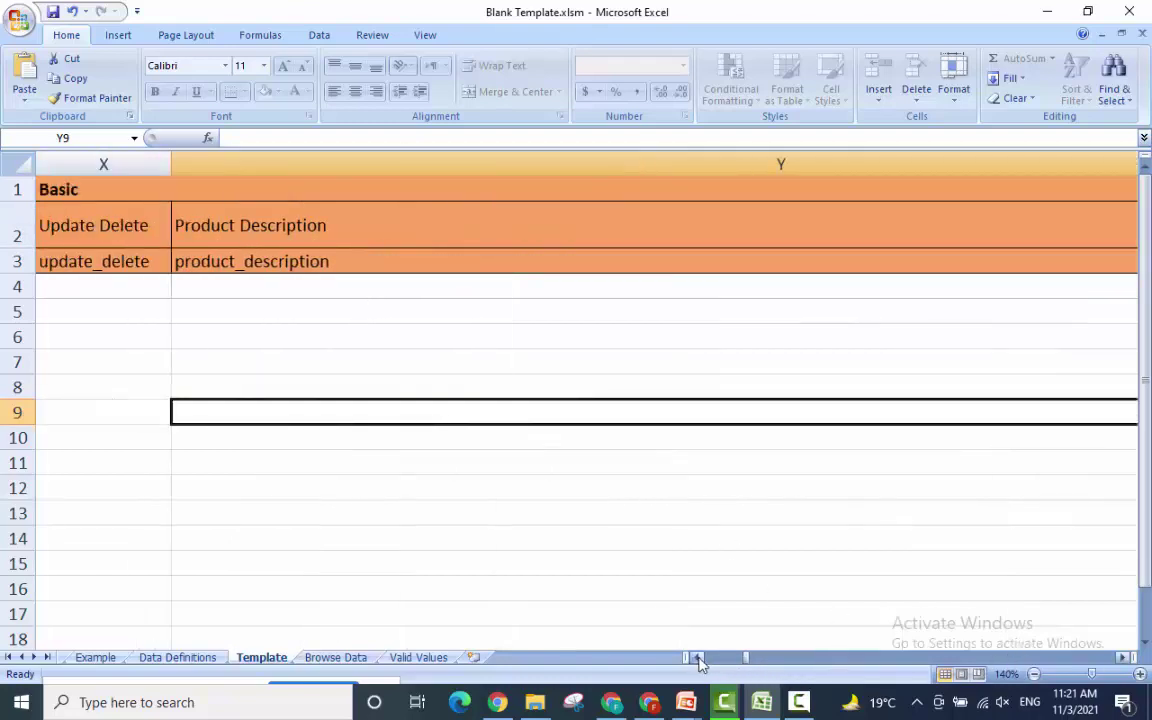
Examine the Manufacturer Part Number column and the Key Product Features bullet-point columns of the Discovery section.
{"action": "left_click", "coordinate": [1121, 658]}
{"action": "left_click", "coordinate": [1121, 658]}
{"action": "left_click", "coordinate": [1121, 658]}
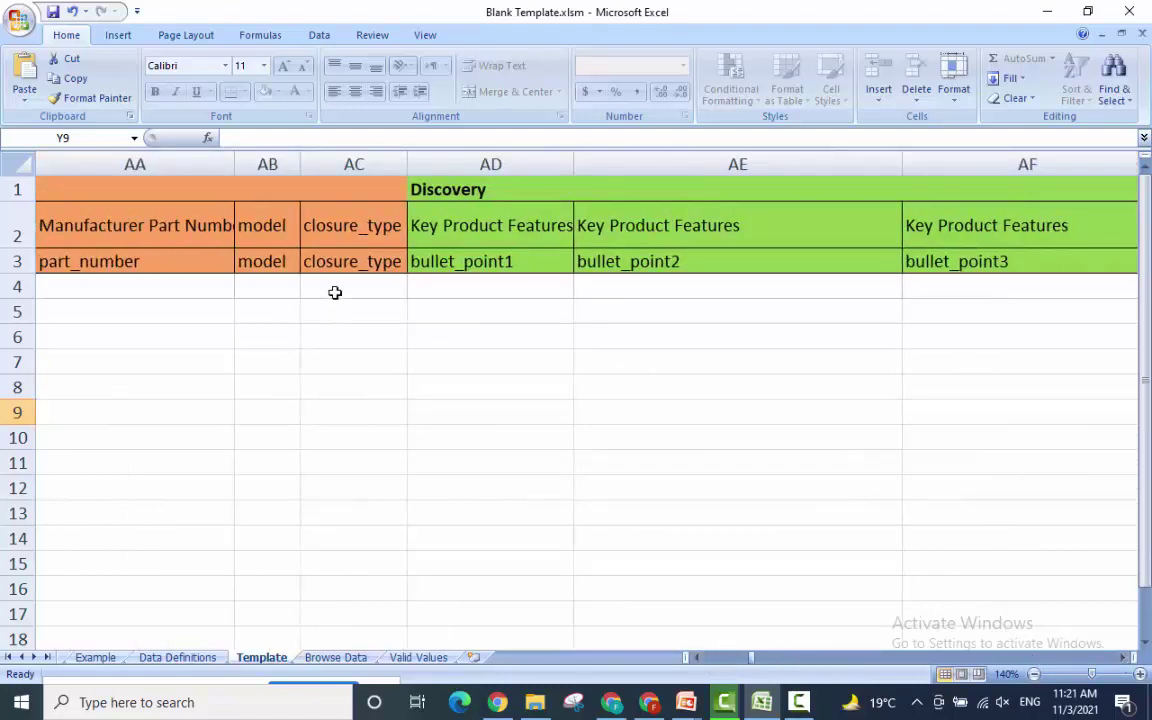
{"action": "left_click", "coordinate": [110, 314]}
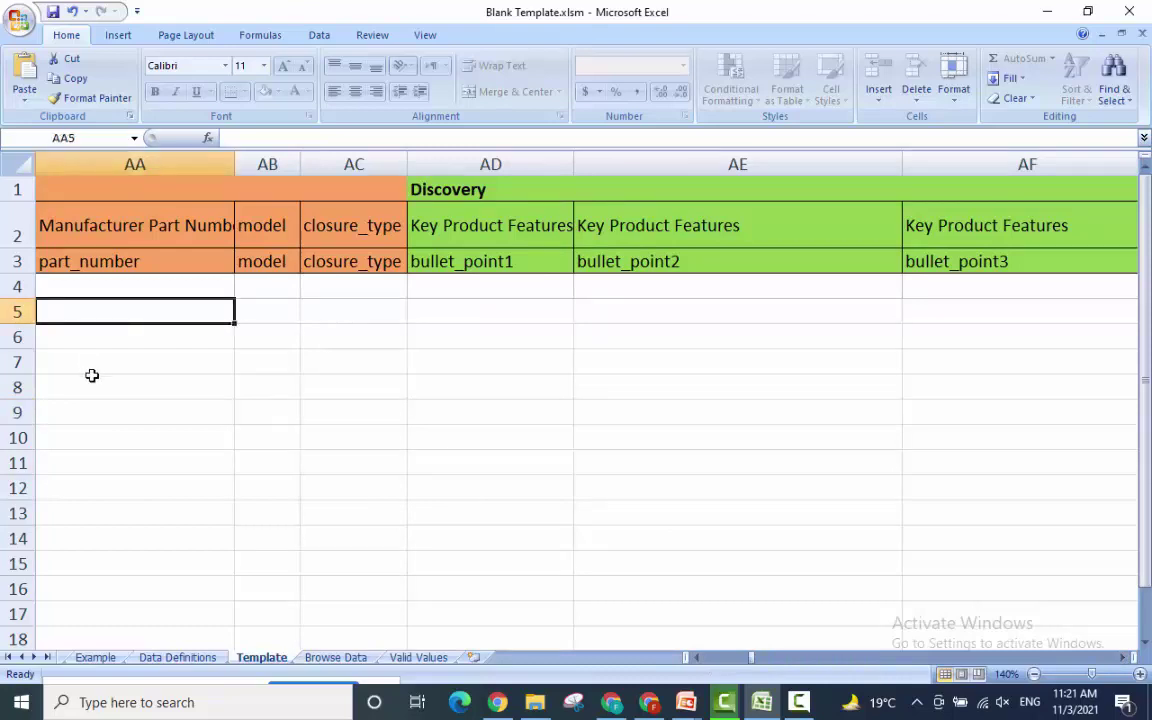
{"action": "key", "text": "Up"}
{"action": "key", "text": "Down"}
{"action": "key", "text": "Down"}
{"action": "key", "text": "Down"}
{"action": "key", "text": "Down"}
{"action": "left_click", "coordinate": [64, 357]}
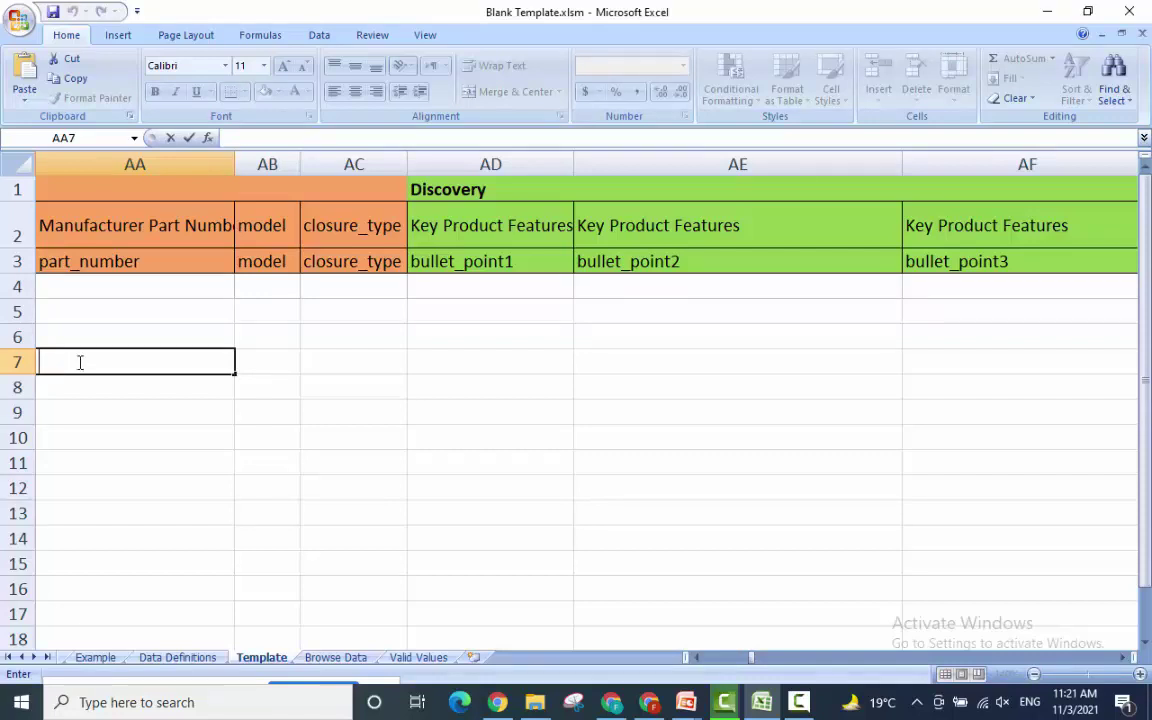
{"action": "left_click", "coordinate": [507, 330]}
{"action": "left_click", "coordinate": [641, 340]}
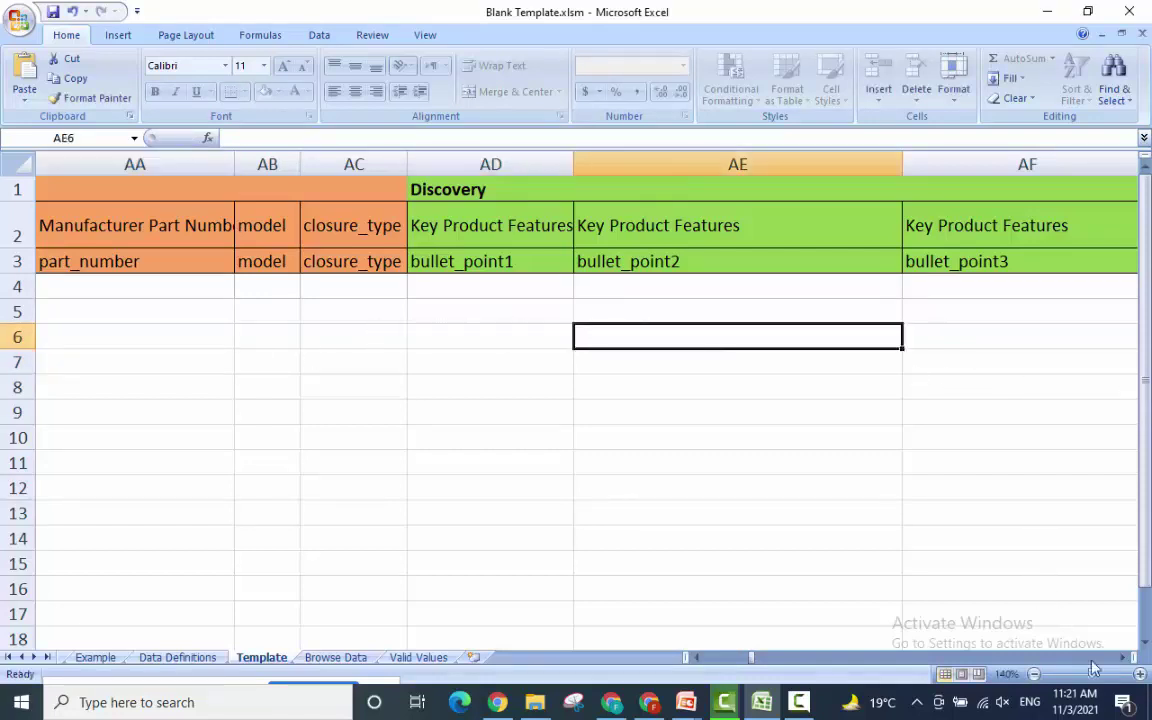
{"action": "left_click", "coordinate": [1126, 657]}
{"action": "left_click", "coordinate": [1126, 657]}
{"action": "left_click", "coordinate": [1126, 657]}
{"action": "left_click", "coordinate": [1126, 657]}
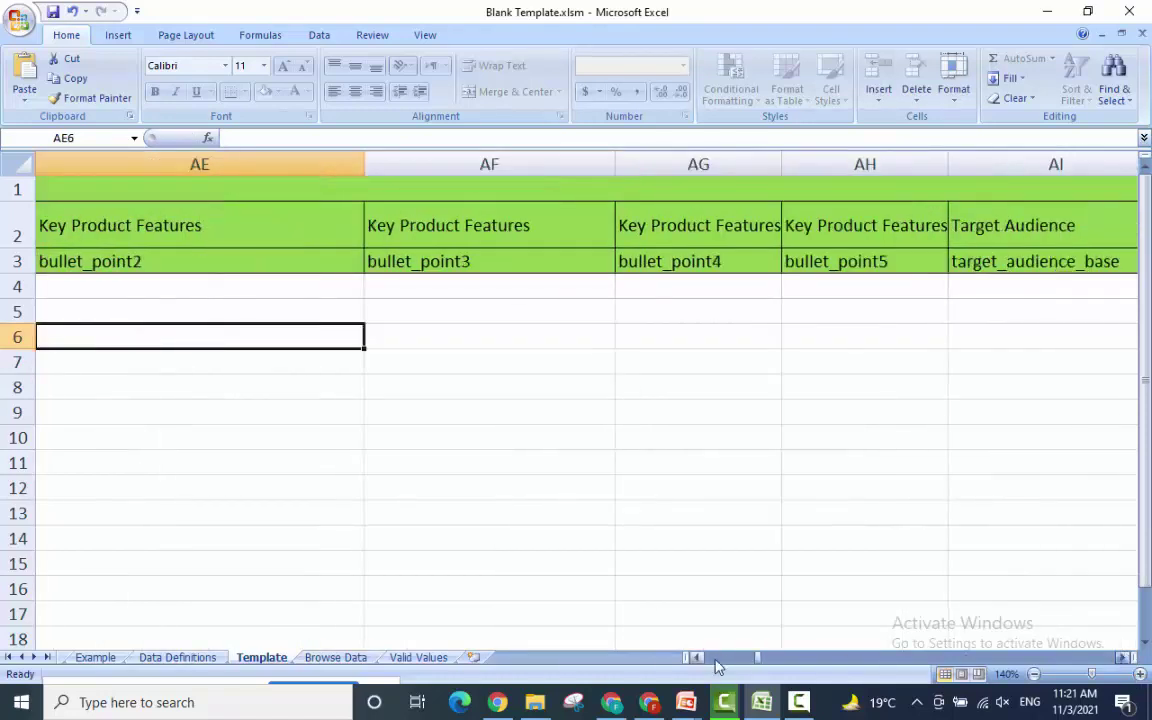
Switch to the Amazon white towel listing in Chrome, examine its title and About this item bullet points, and return to the Excel template.
{"action": "mouse_move", "coordinate": [580, 702]}
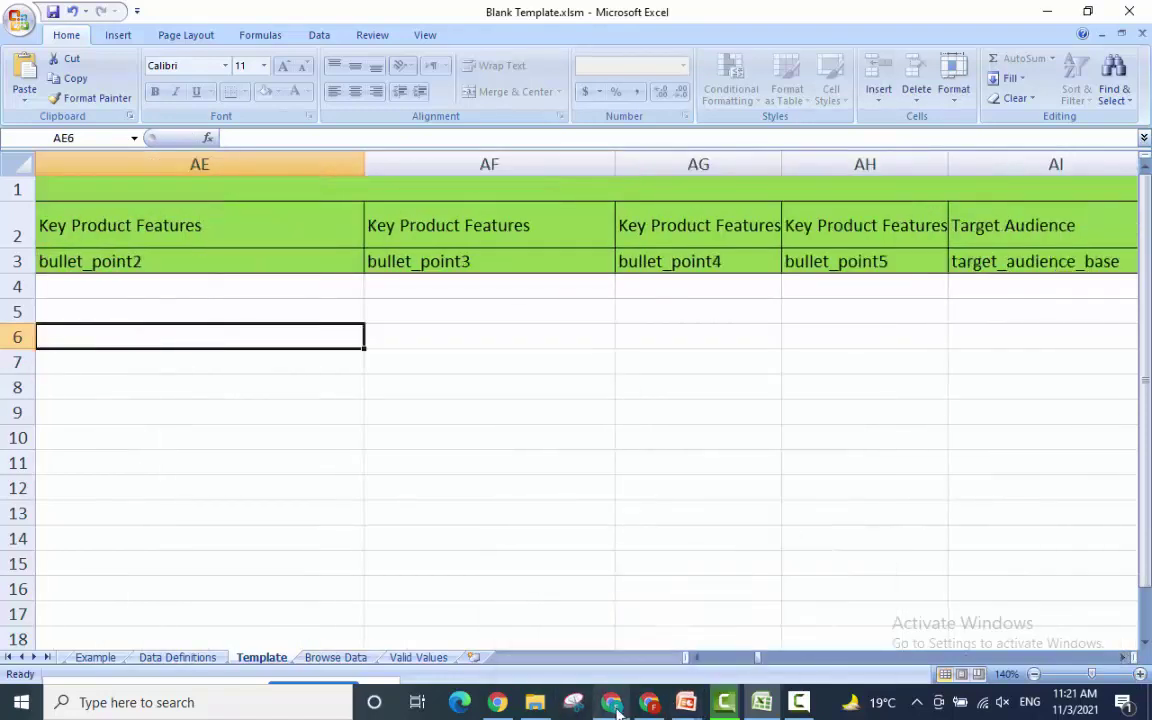
{"action": "left_click", "coordinate": [648, 708]}
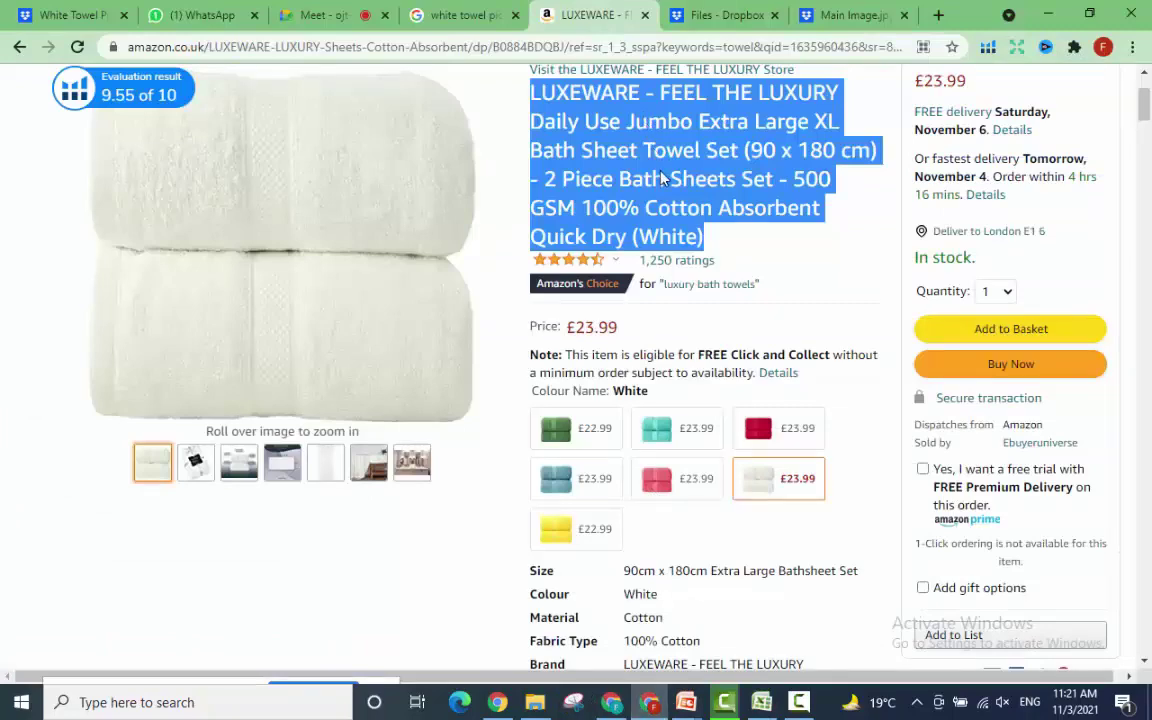
{"action": "scroll", "coordinate": [741, 310], "scroll_direction": "up", "scroll_amount": 3}
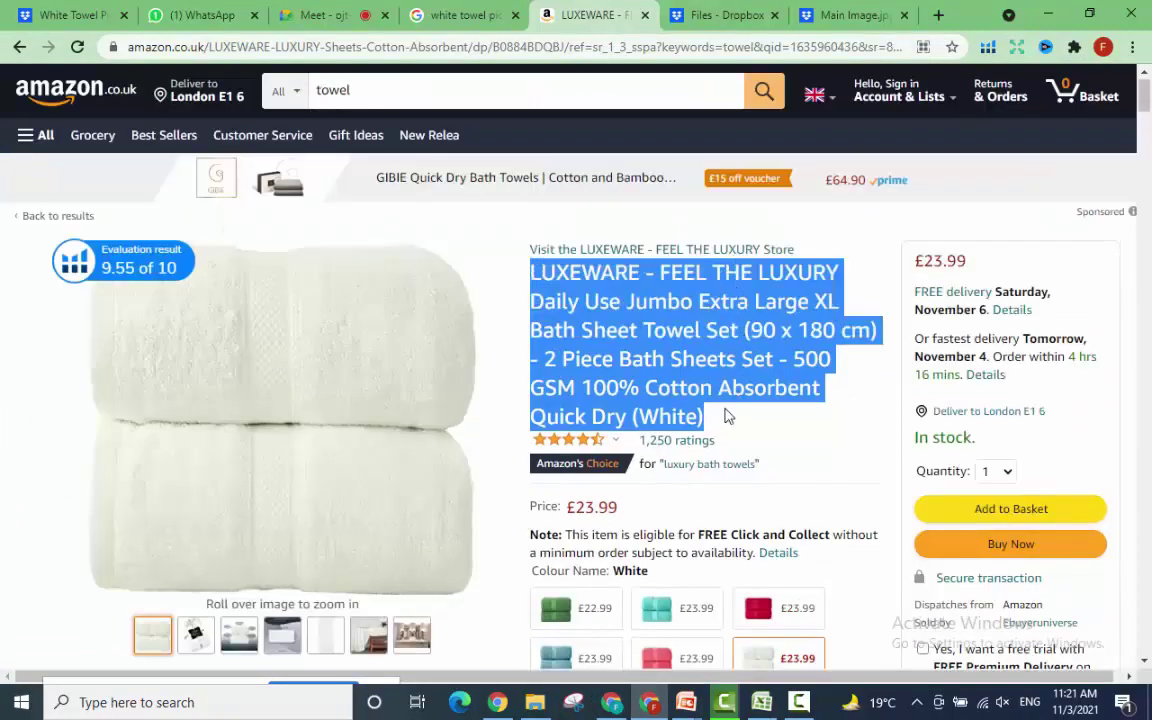
{"action": "scroll", "coordinate": [726, 417], "scroll_direction": "down", "scroll_amount": 5}
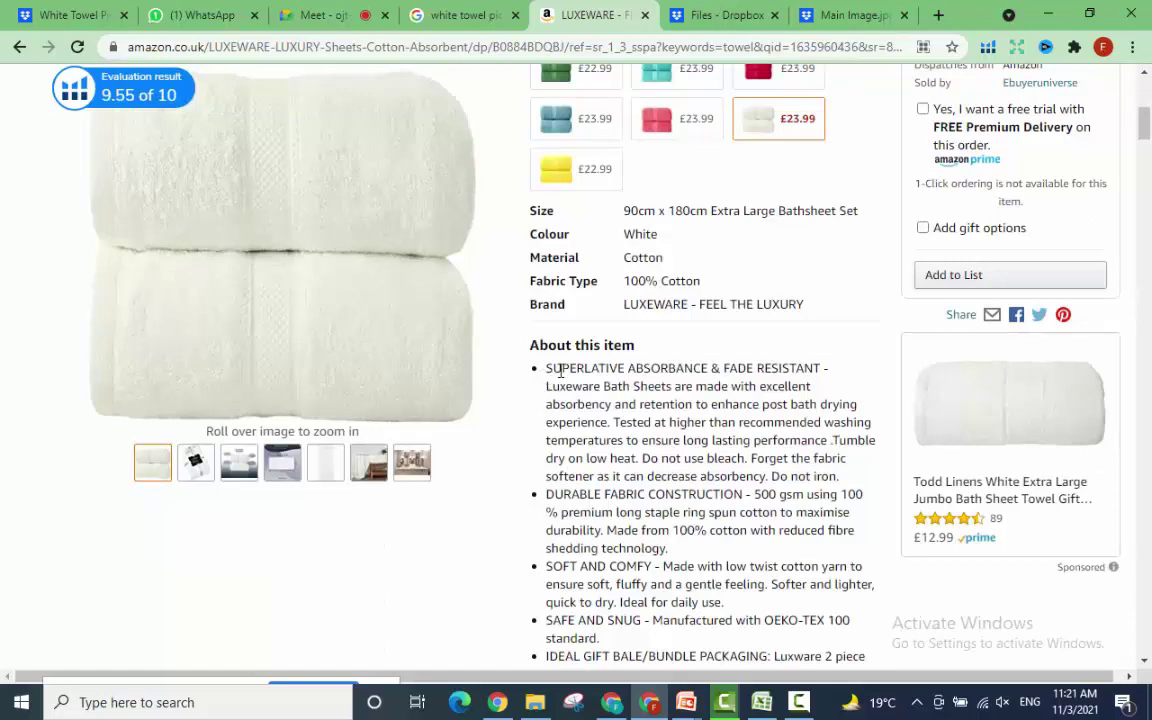
{"action": "left_click_drag", "start_coordinate": [546, 369], "coordinate": [843, 483]}
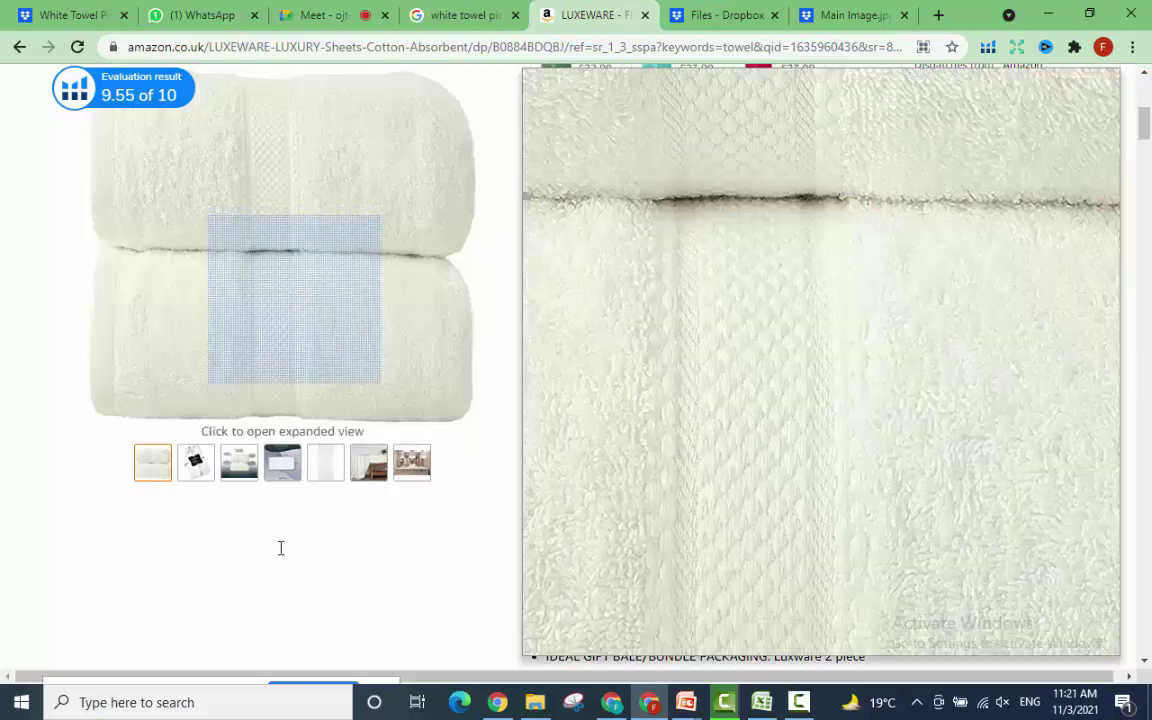
{"action": "scroll", "coordinate": [609, 545], "scroll_direction": "down", "scroll_amount": 2}
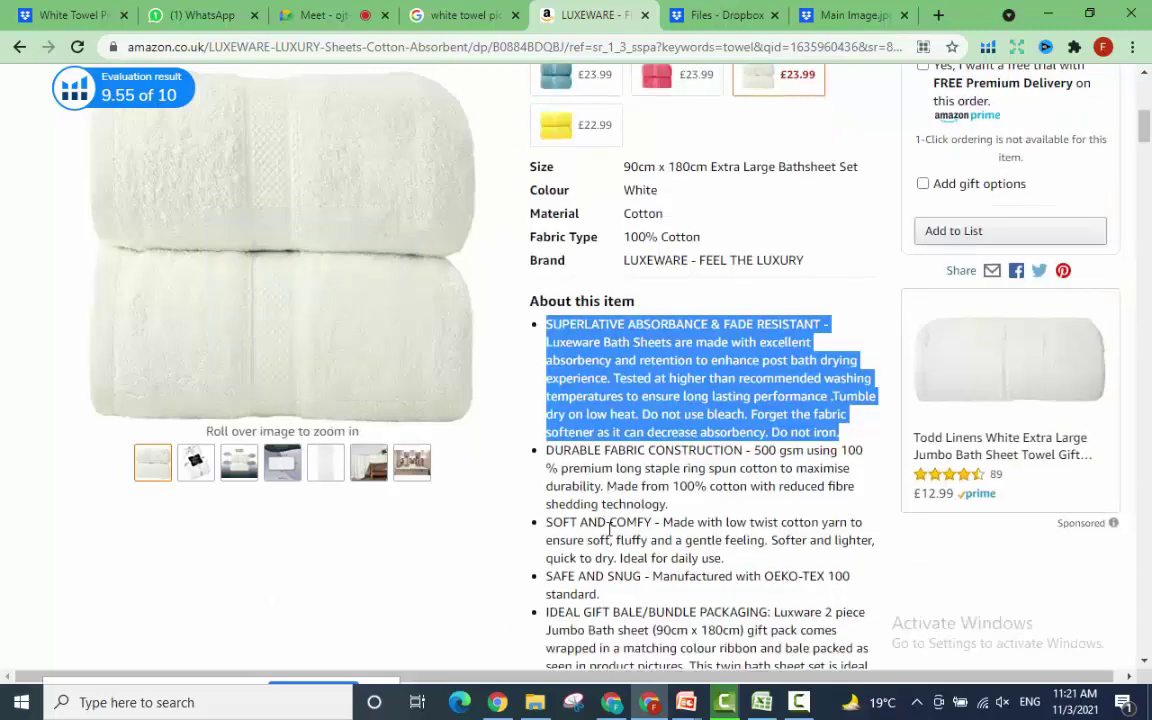
{"action": "scroll", "coordinate": [609, 530], "scroll_direction": "down", "scroll_amount": 8}
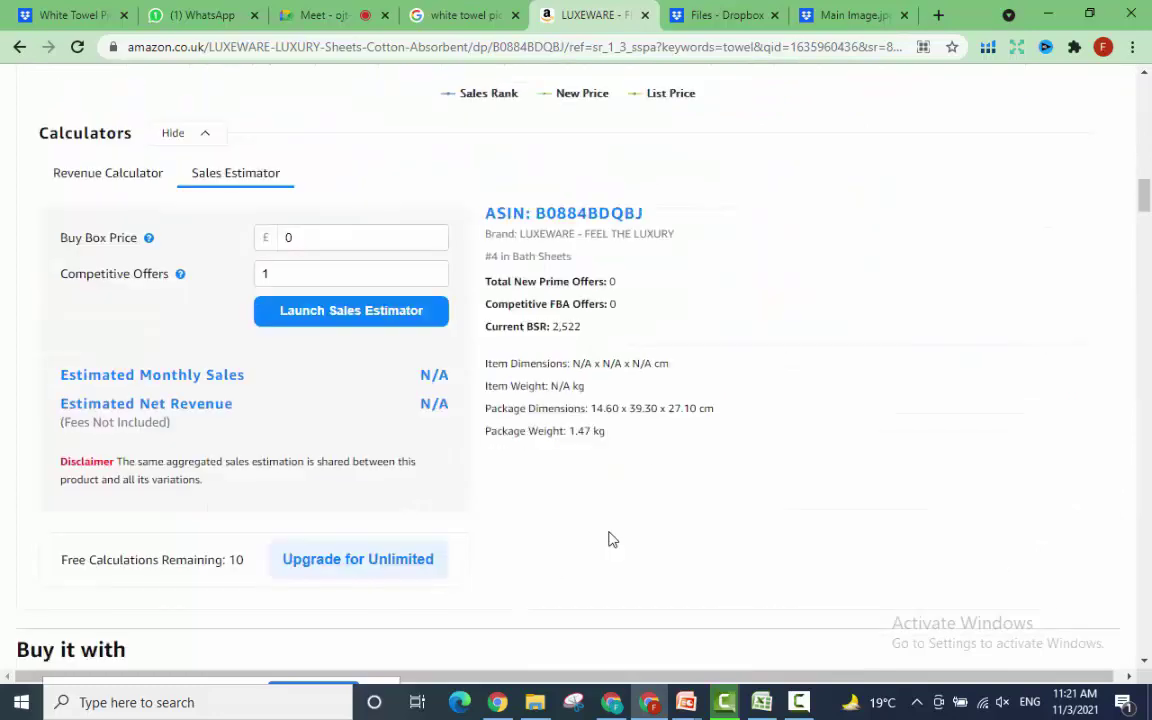
{"action": "scroll", "coordinate": [613, 541], "scroll_direction": "up", "scroll_amount": 5}
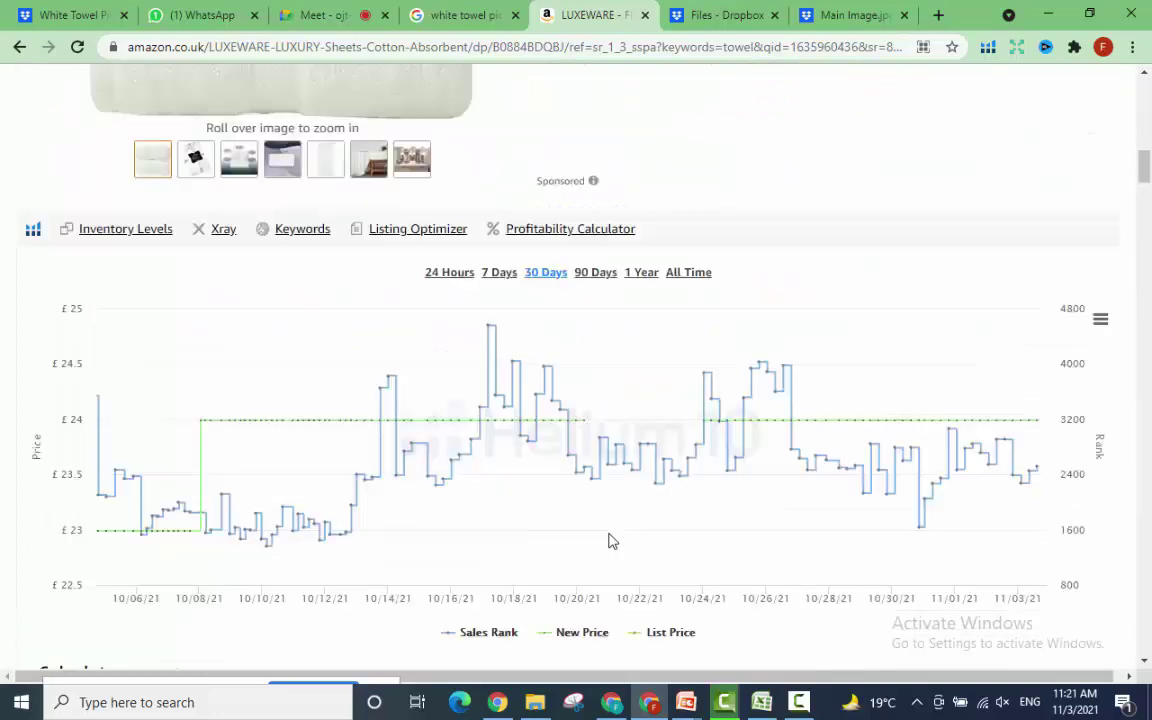
{"action": "left_click", "coordinate": [760, 706]}
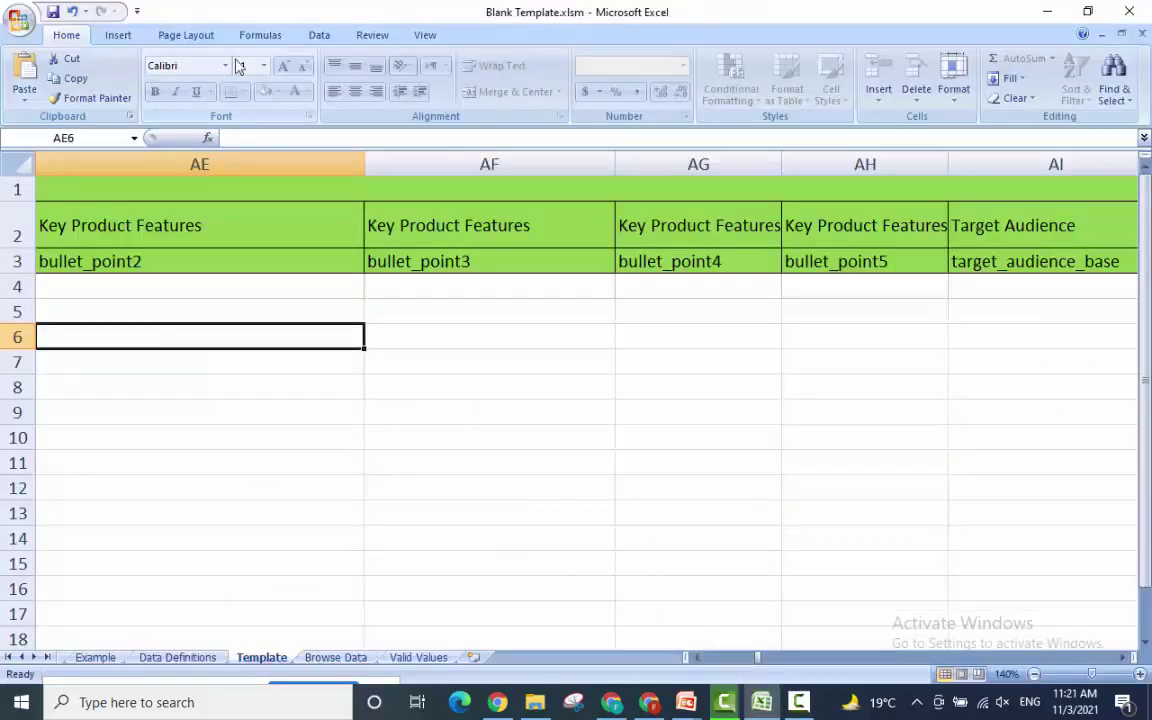
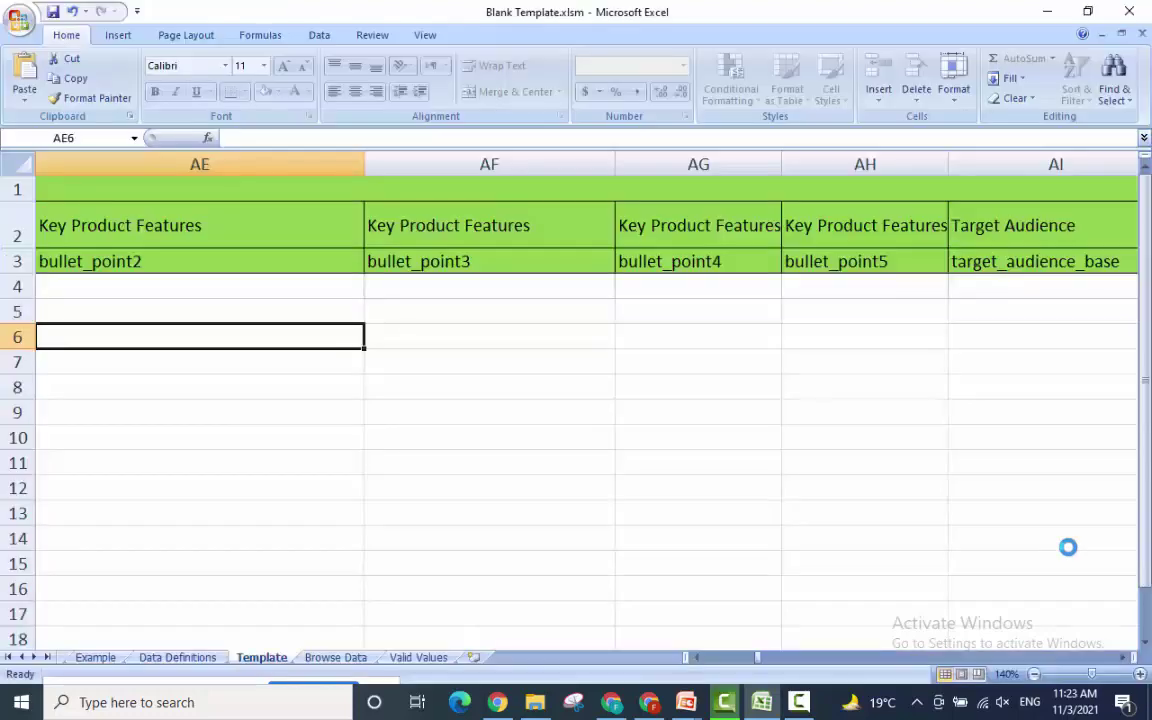
Review the Discovery section's columns from Key Product Features through Target Audience, Used For, Other Attributes, Subject Matter, Search Terms and Platinum Keywords.
{"action": "left_click", "coordinate": [1122, 657]}
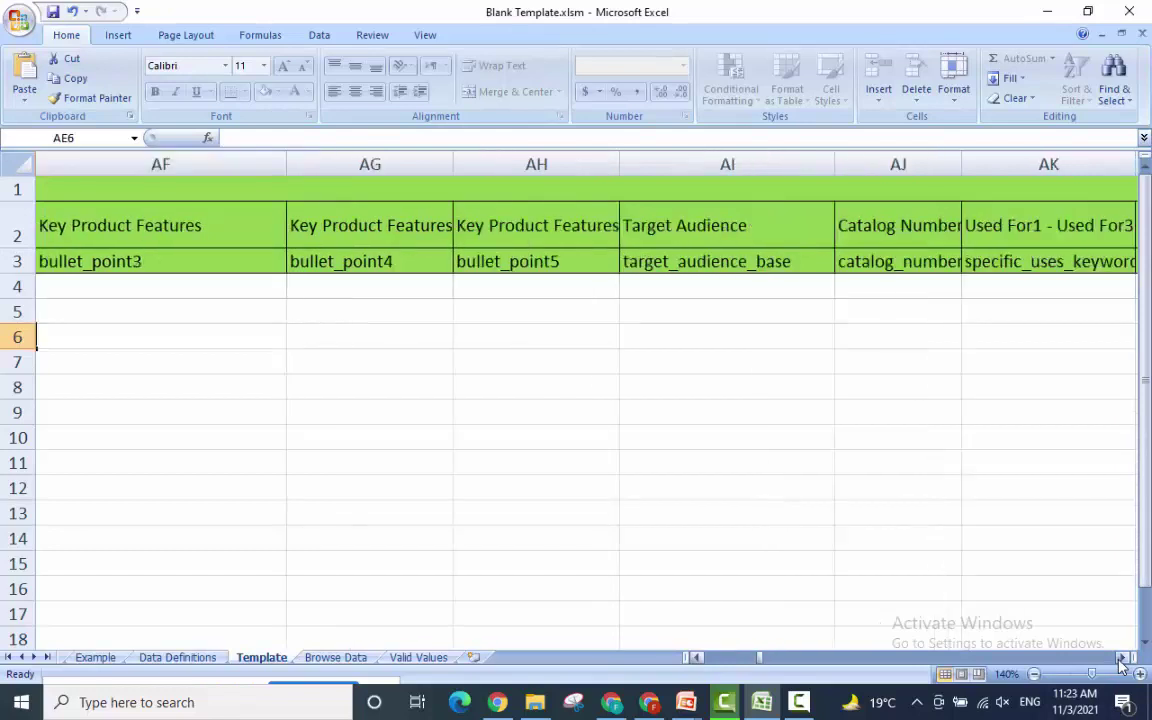
{"action": "left_click", "coordinate": [1122, 657]}
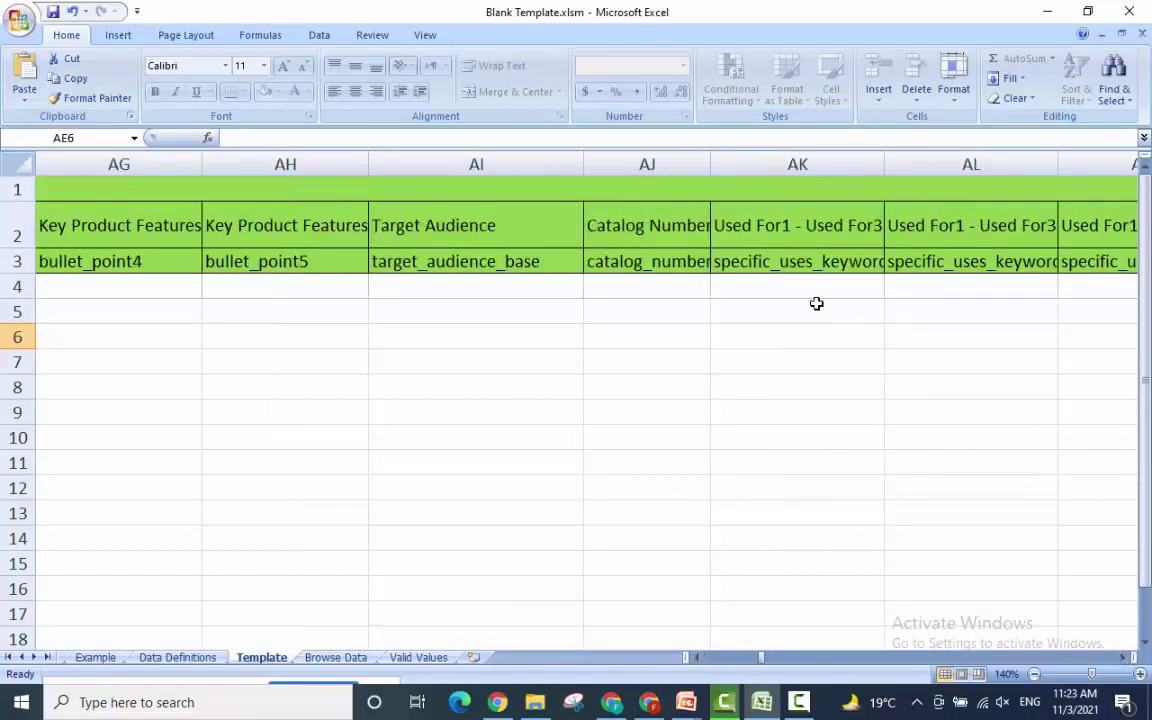
{"action": "left_click", "coordinate": [1122, 657]}
{"action": "left_click", "coordinate": [1122, 657]}
{"action": "left_click", "coordinate": [1122, 657]}
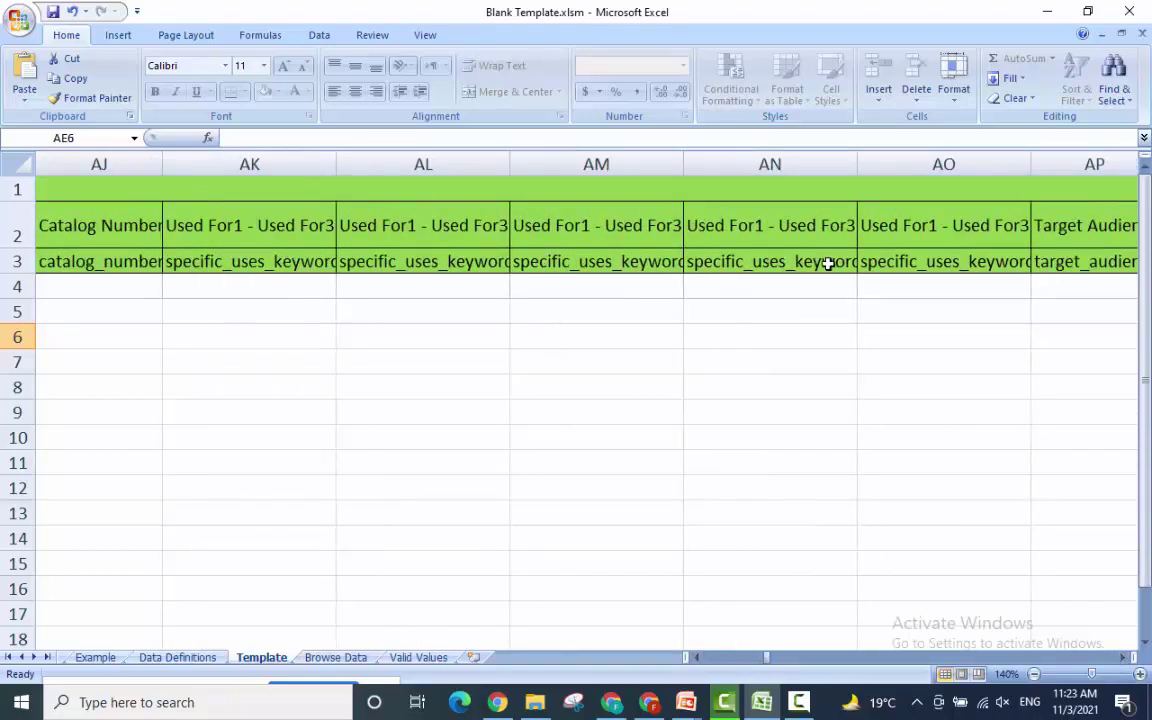
{"action": "left_click", "coordinate": [1122, 657]}
{"action": "left_click", "coordinate": [1122, 657]}
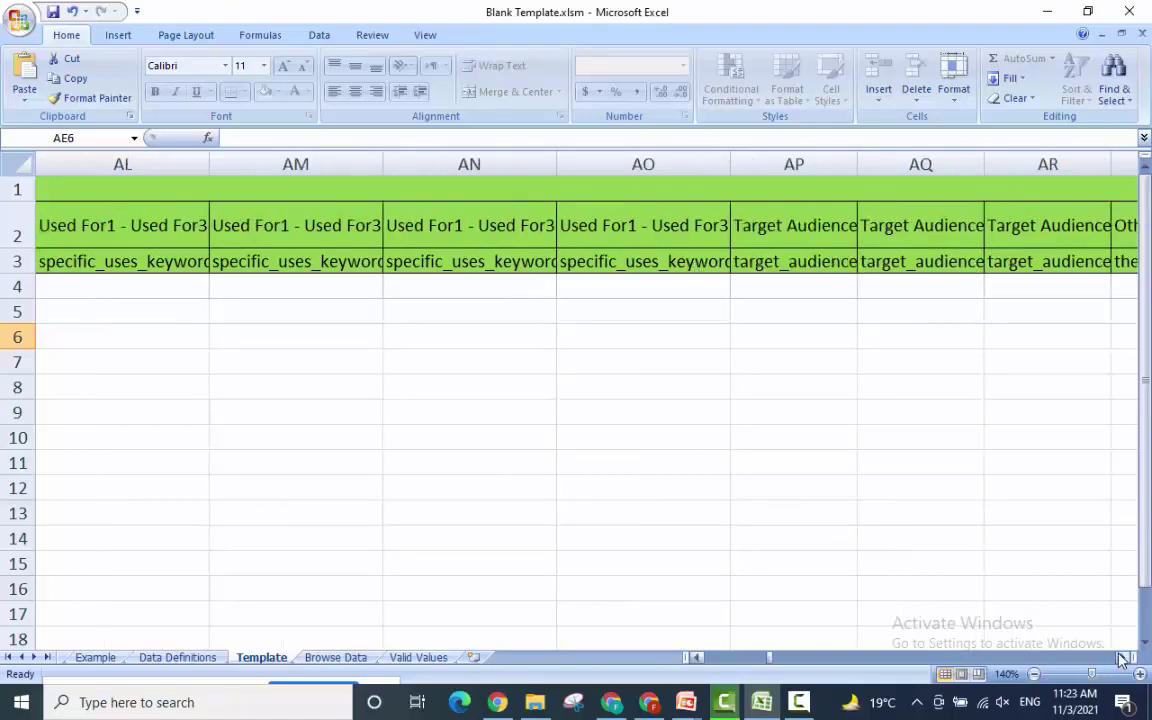
{"action": "left_click", "coordinate": [1122, 657]}
{"action": "left_click", "coordinate": [1122, 657]}
{"action": "left_click", "coordinate": [1122, 657]}
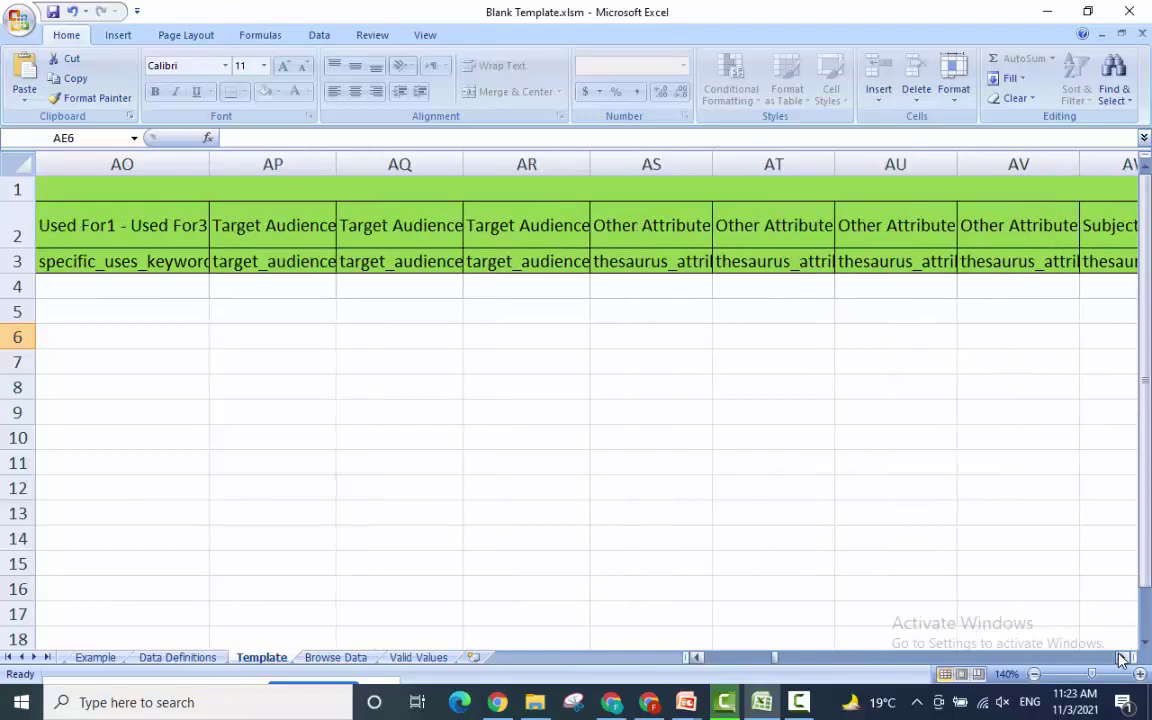
{"action": "left_click", "coordinate": [1122, 657]}
{"action": "left_click", "coordinate": [1122, 657]}
{"action": "left_click", "coordinate": [1122, 657]}
{"action": "left_click", "coordinate": [1122, 657]}
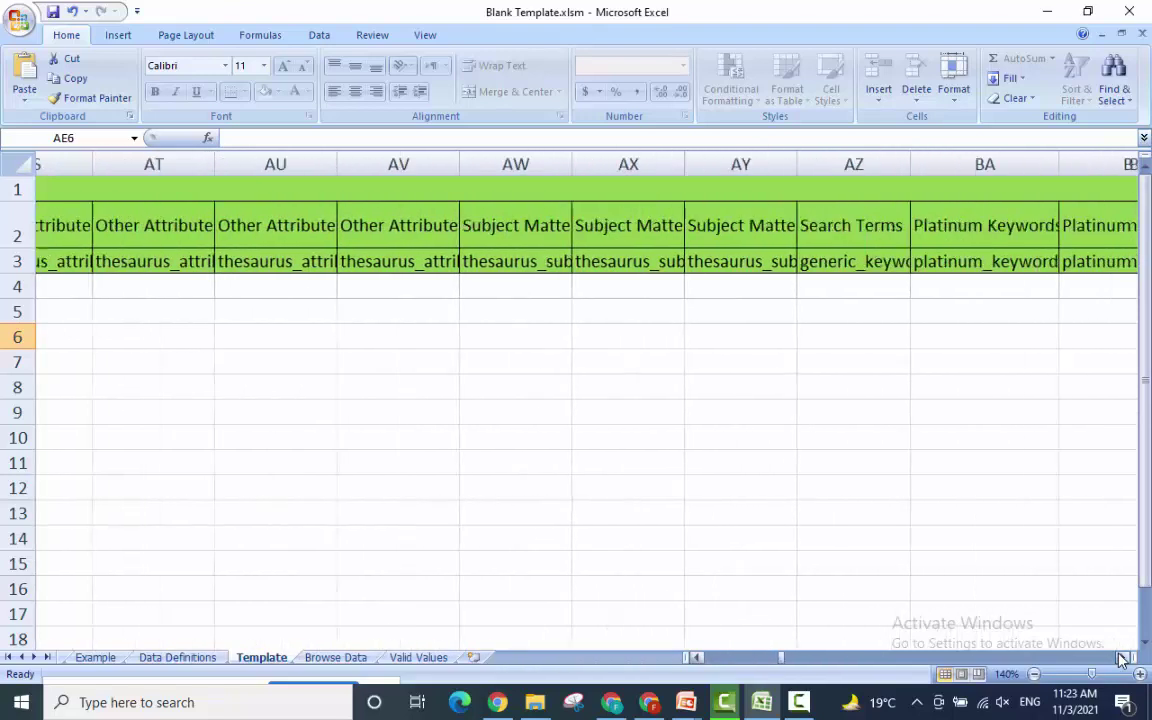
{"action": "left_click", "coordinate": [1122, 657]}
{"action": "left_click", "coordinate": [1122, 657]}
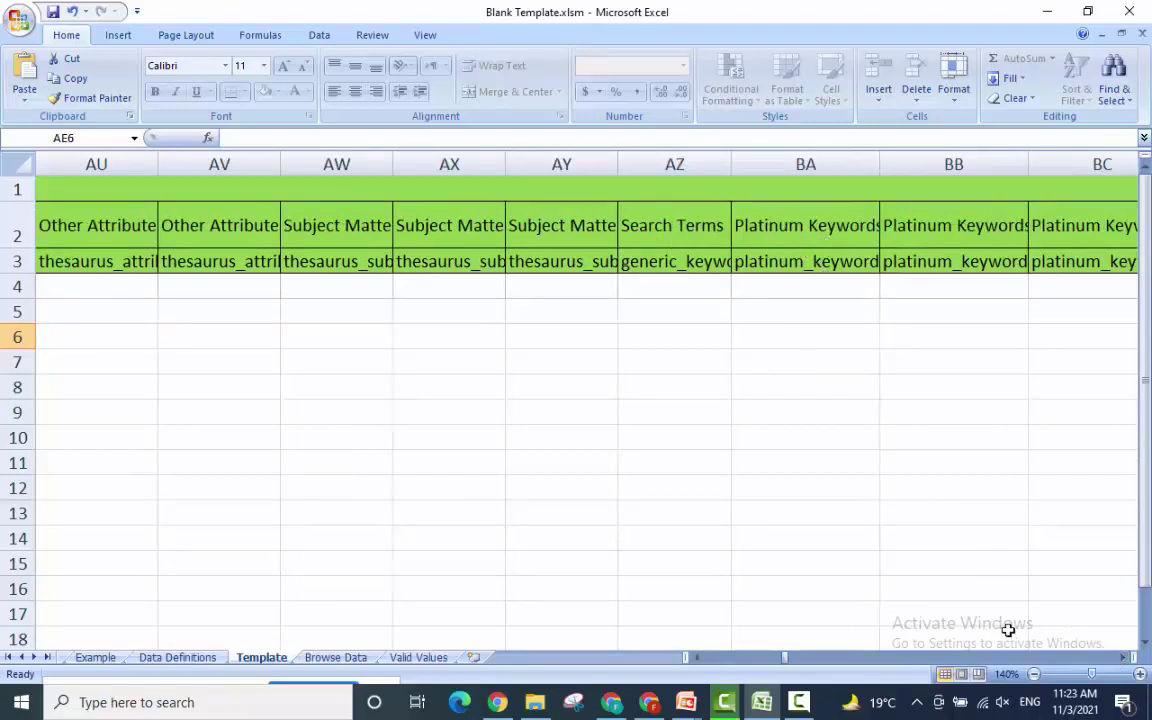
{"action": "left_click", "coordinate": [692, 657]}
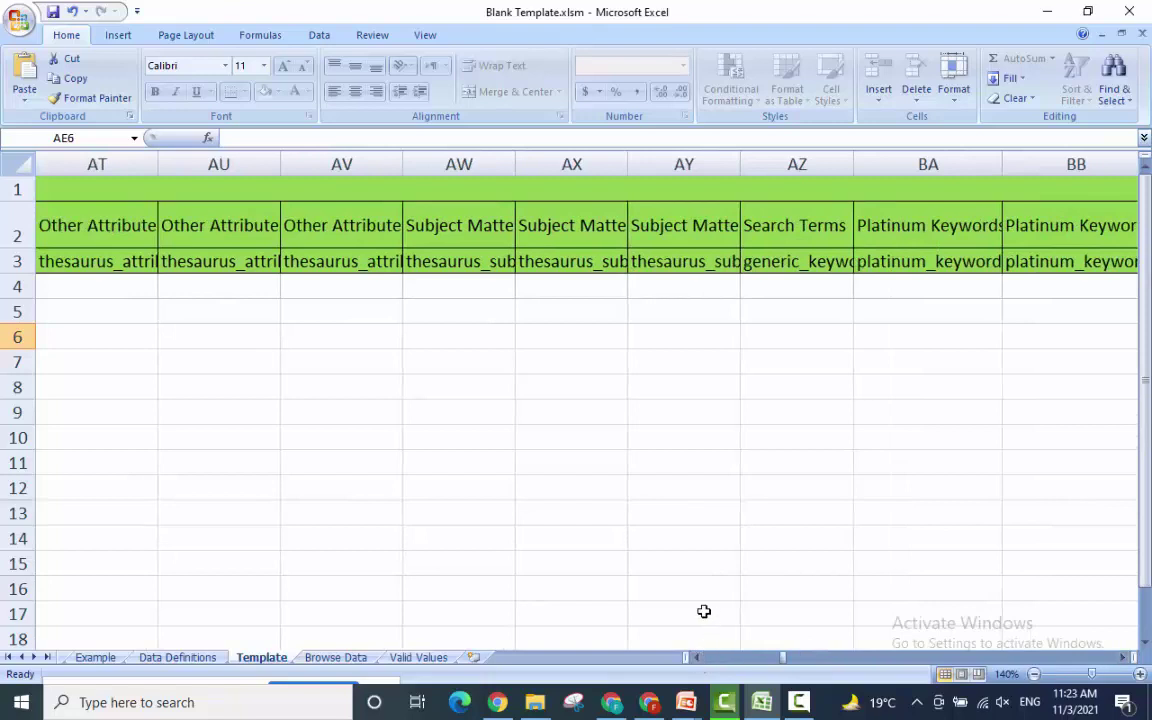
{"action": "left_click", "coordinate": [1124, 657]}
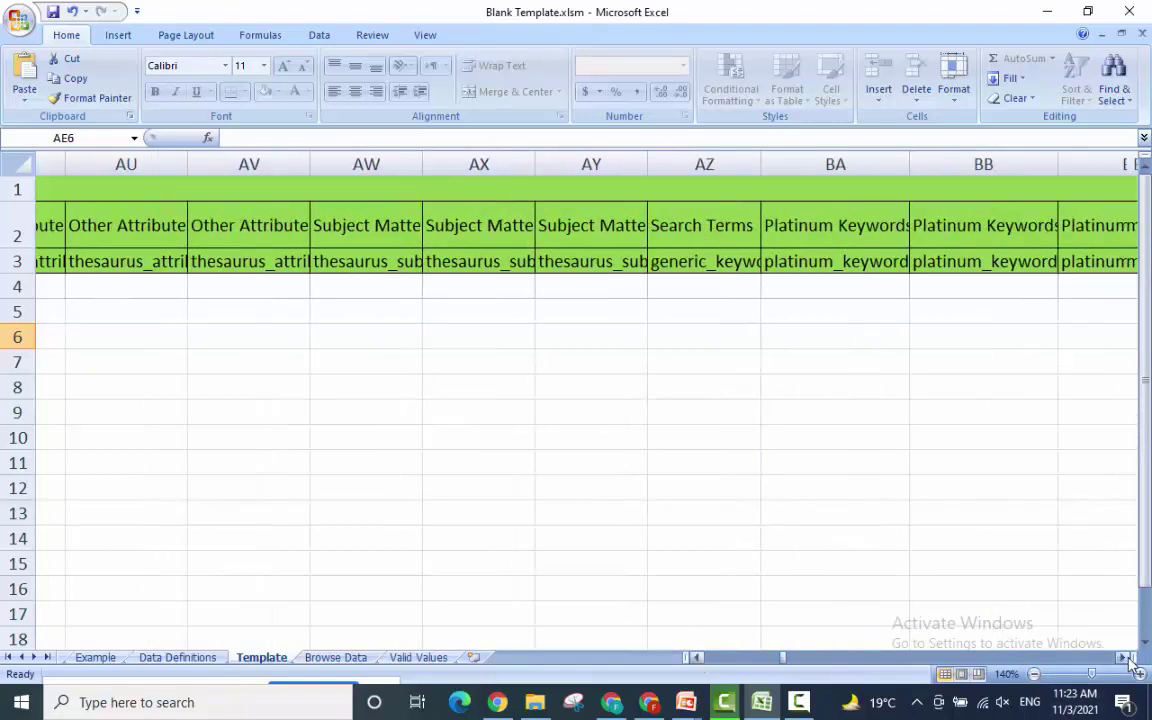
View the available Fulfillment Center ID options for cell DV4 in the Fulfillment section.
{"action": "left_click_drag", "start_coordinate": [1127, 659], "coordinate": [1125, 662]}
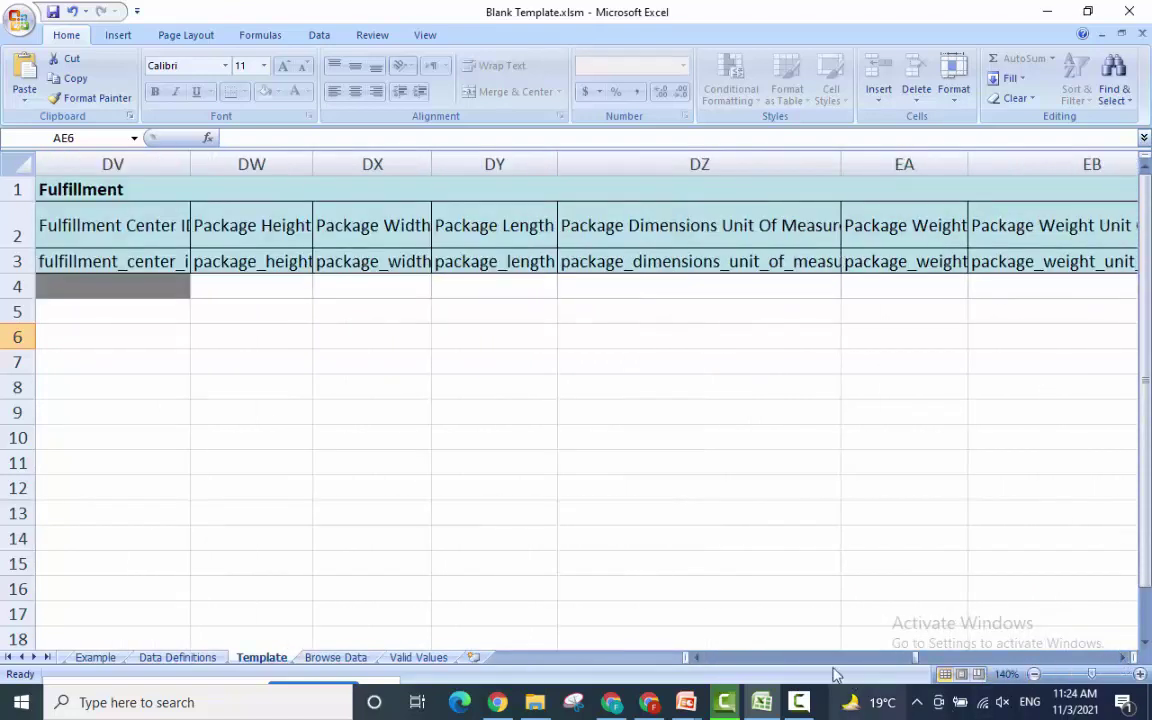
{"action": "left_click", "coordinate": [700, 662]}
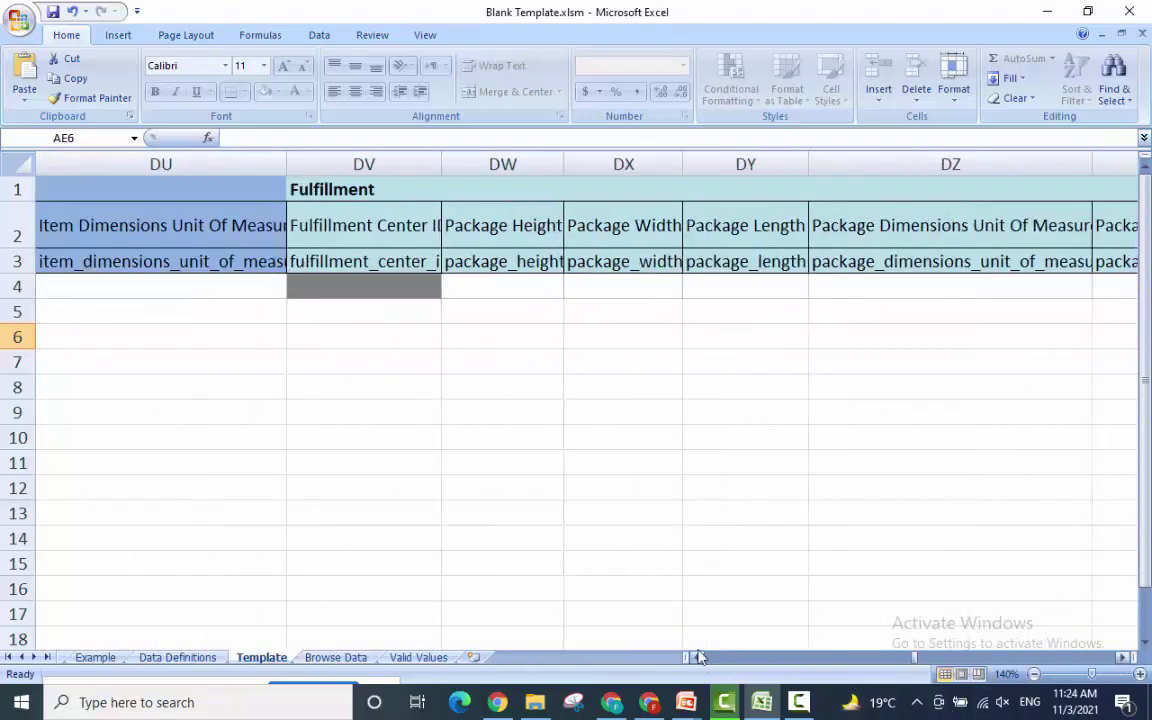
{"action": "left_click", "coordinate": [360, 223]}
{"action": "left_click", "coordinate": [385, 290]}
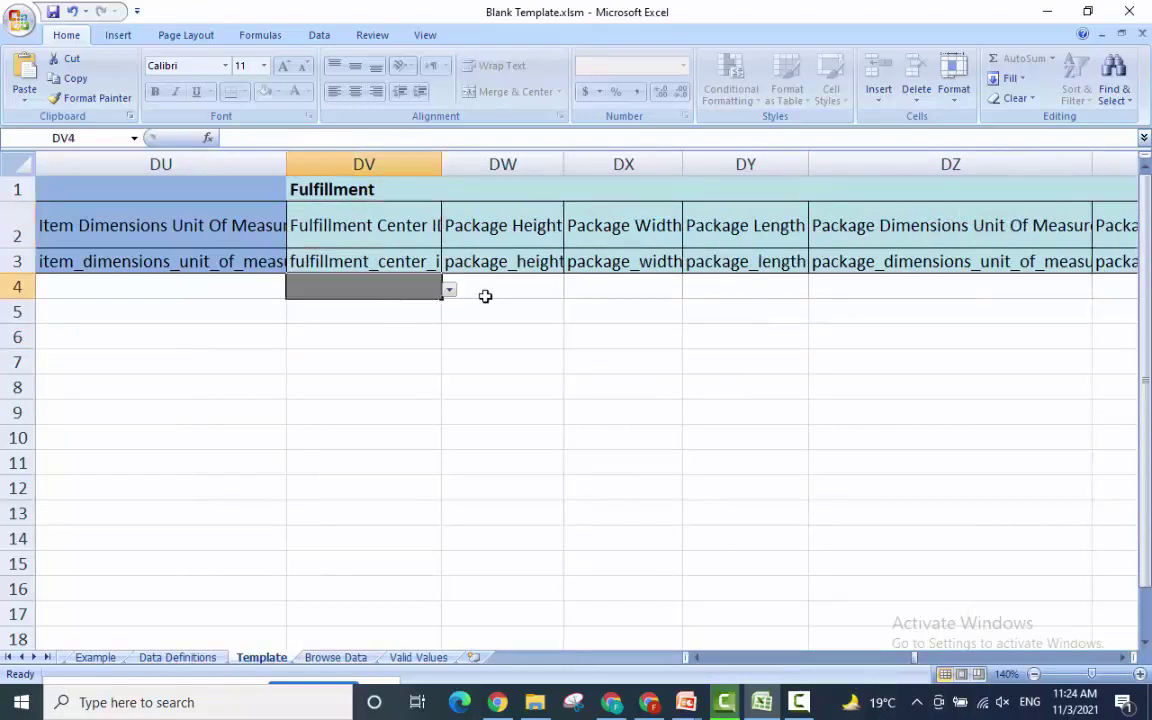
{"action": "left_click", "coordinate": [450, 291]}
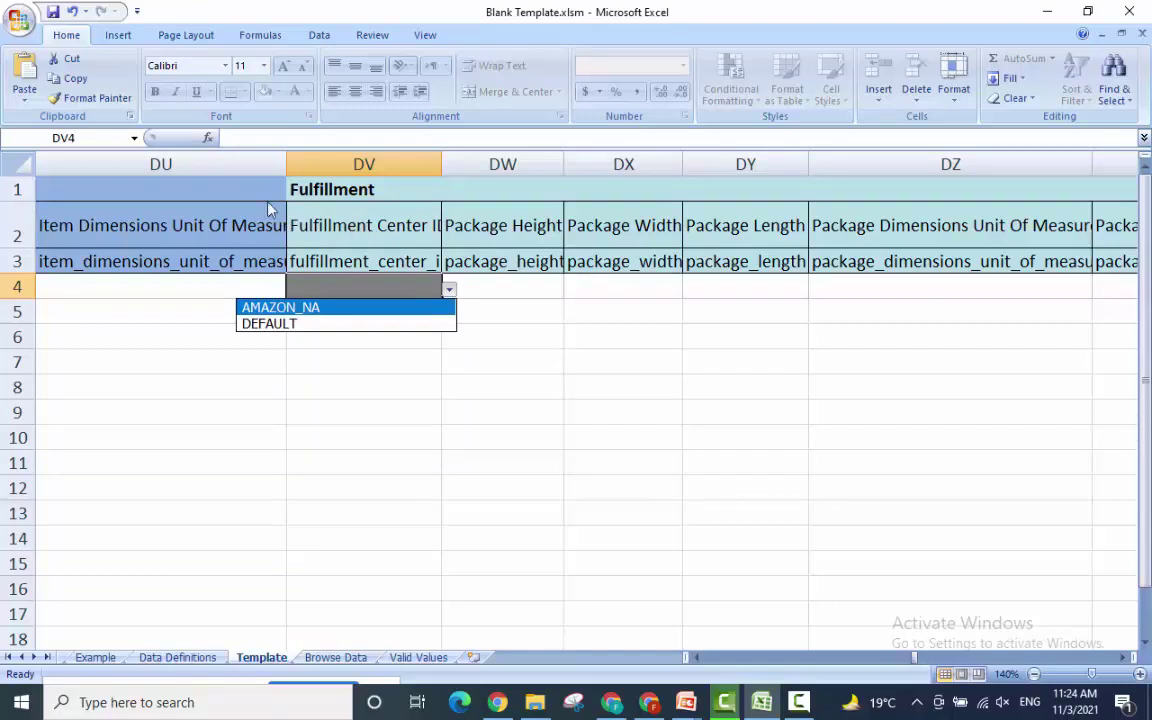
{"action": "key", "text": "Down"}
Review the columns backward from Fulfillment through Dimensions, Product Enrichment and Discovery to the template's first columns.
{"action": "scroll", "coordinate": [692, 660], "scroll_direction": "left", "scroll_amount": 10}
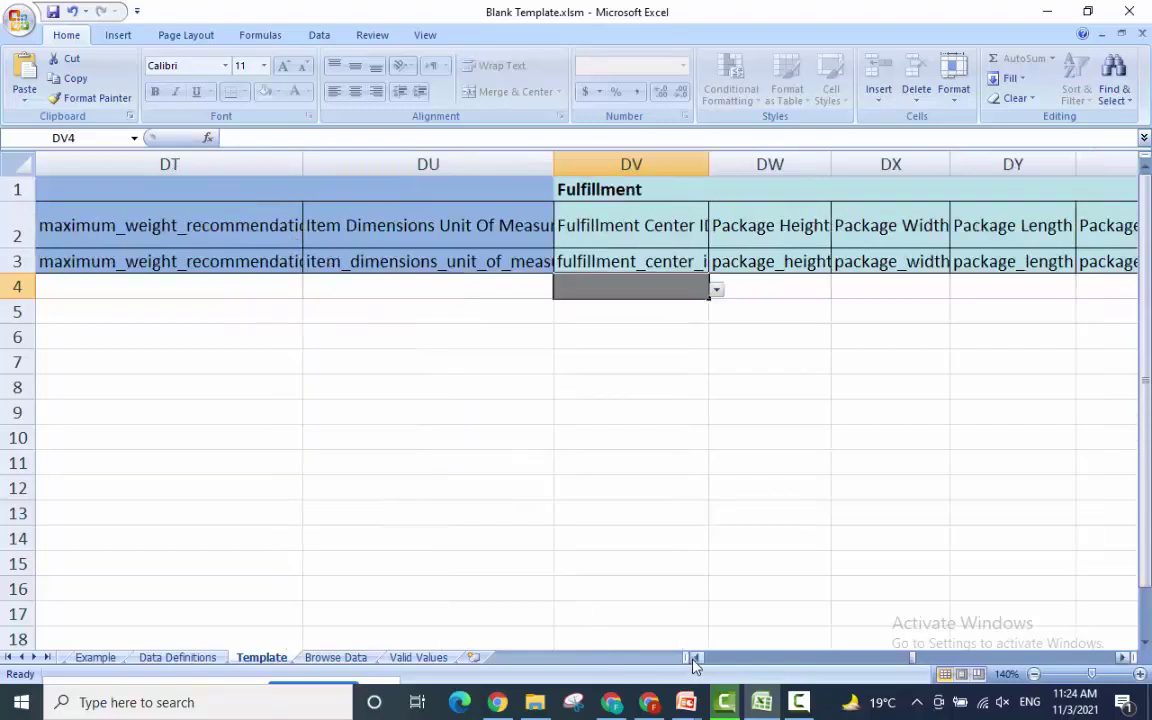
{"action": "scroll", "coordinate": [694, 665], "scroll_direction": "left", "scroll_amount": 12}
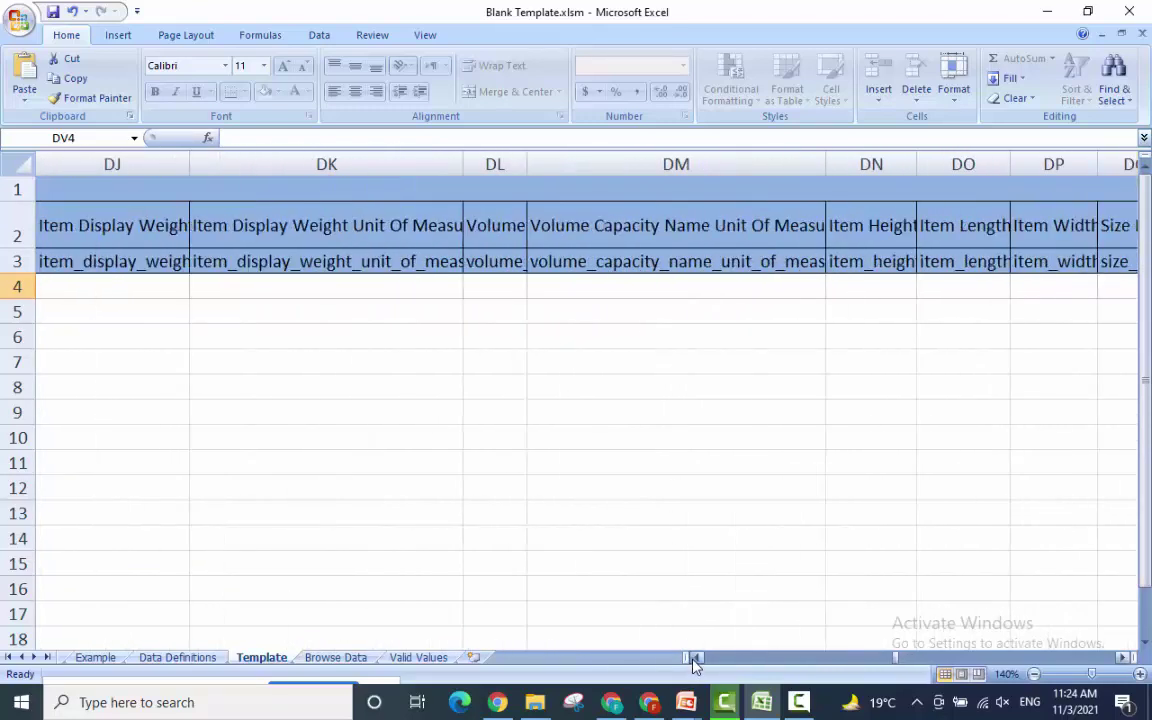
{"action": "scroll", "coordinate": [695, 665], "scroll_direction": "left", "scroll_amount": 12}
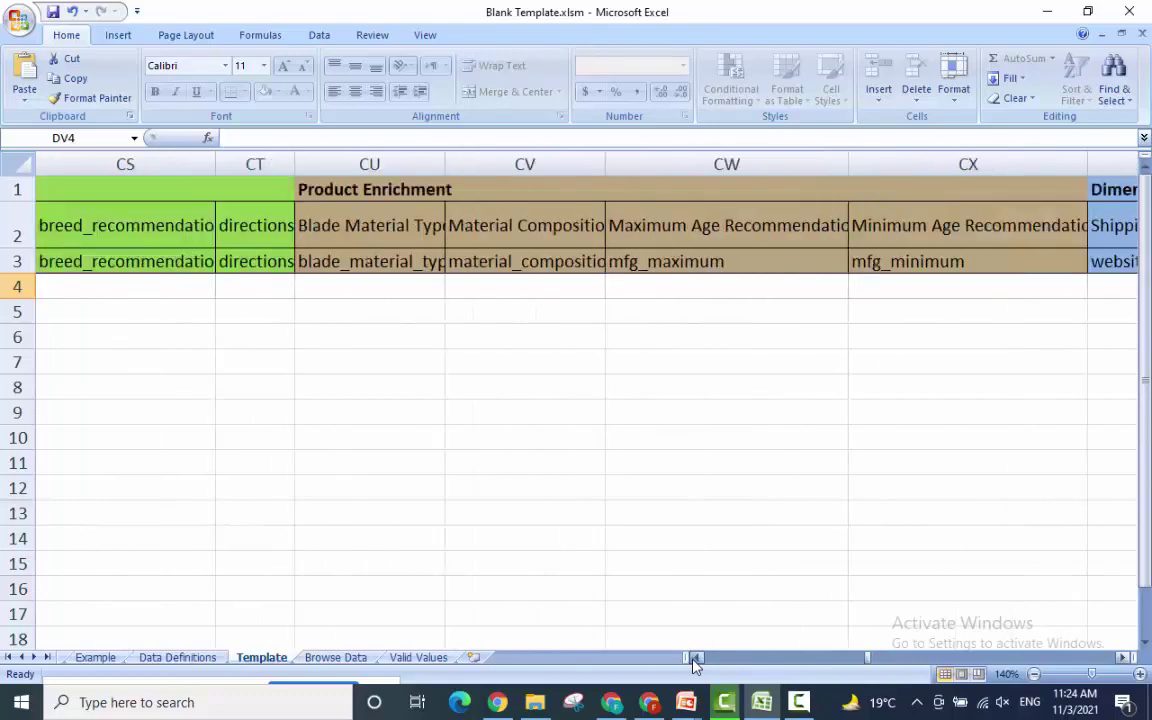
{"action": "scroll", "coordinate": [695, 665], "scroll_direction": "left", "scroll_amount": 15}
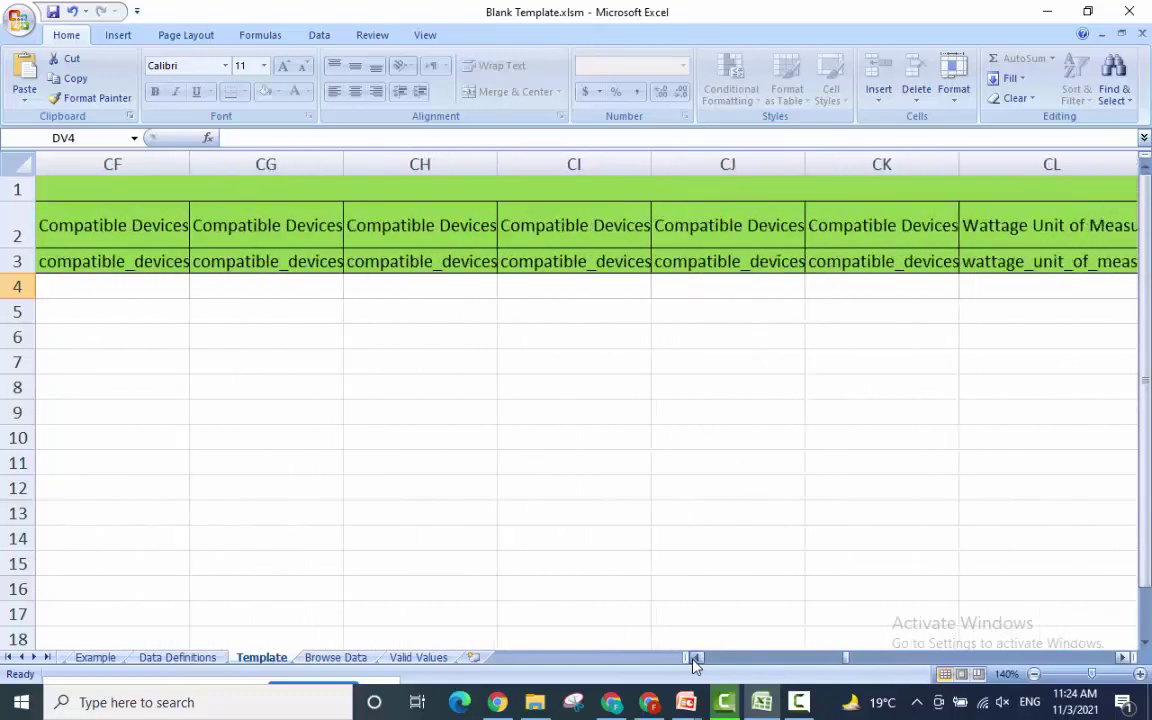
{"action": "scroll", "coordinate": [695, 665], "scroll_direction": "left", "scroll_amount": 4}
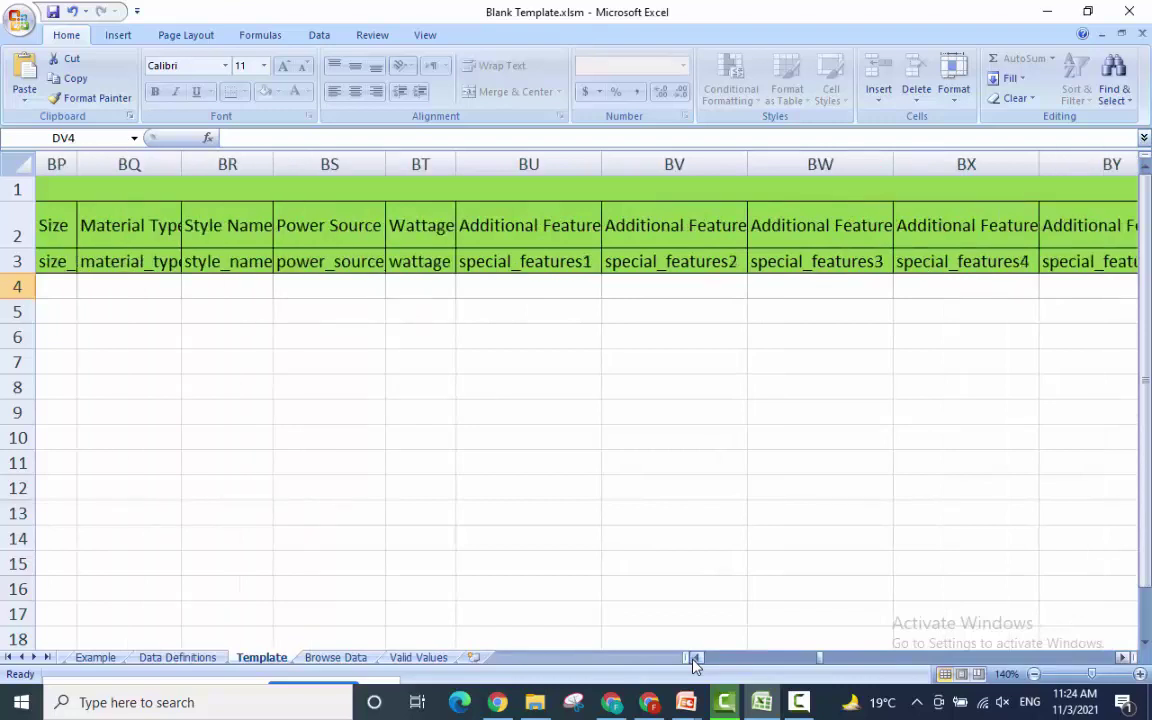
{"action": "scroll", "coordinate": [695, 665], "scroll_direction": "left", "scroll_amount": 2}
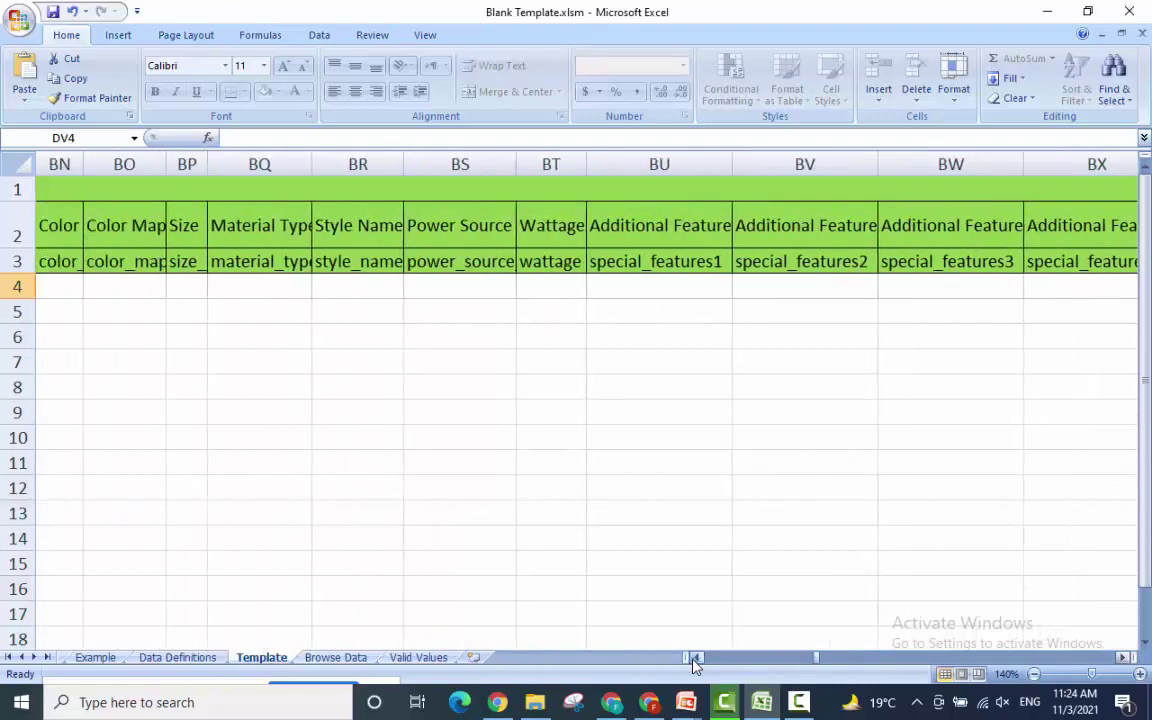
{"action": "left_click", "coordinate": [694, 658]}
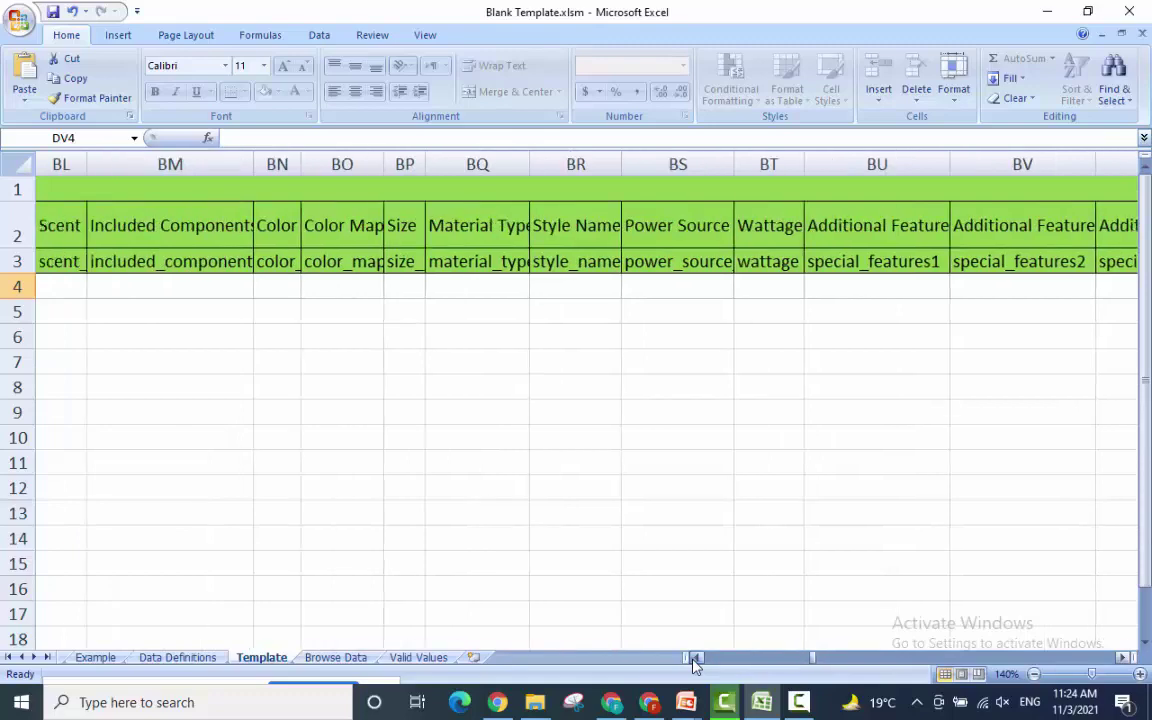
{"action": "left_click", "coordinate": [694, 658]}
{"action": "left_click", "coordinate": [694, 658]}
{"action": "left_click_drag", "start_coordinate": [694, 658], "coordinate": [694, 660]}
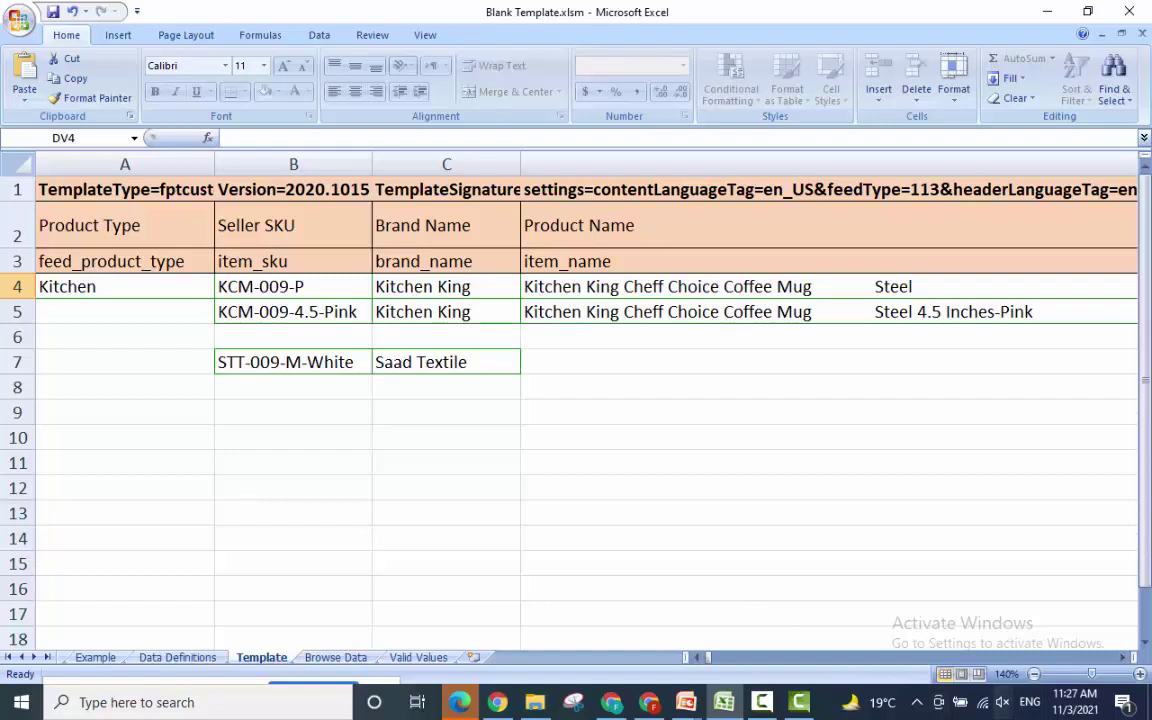
Check the towel entries in row 7 from Seller SKU through the image URLs and return to the first columns.
{"action": "scroll", "coordinate": [1005, 595], "scroll_direction": "right", "scroll_amount": 1}
{"action": "left_click", "coordinate": [1122, 658]}
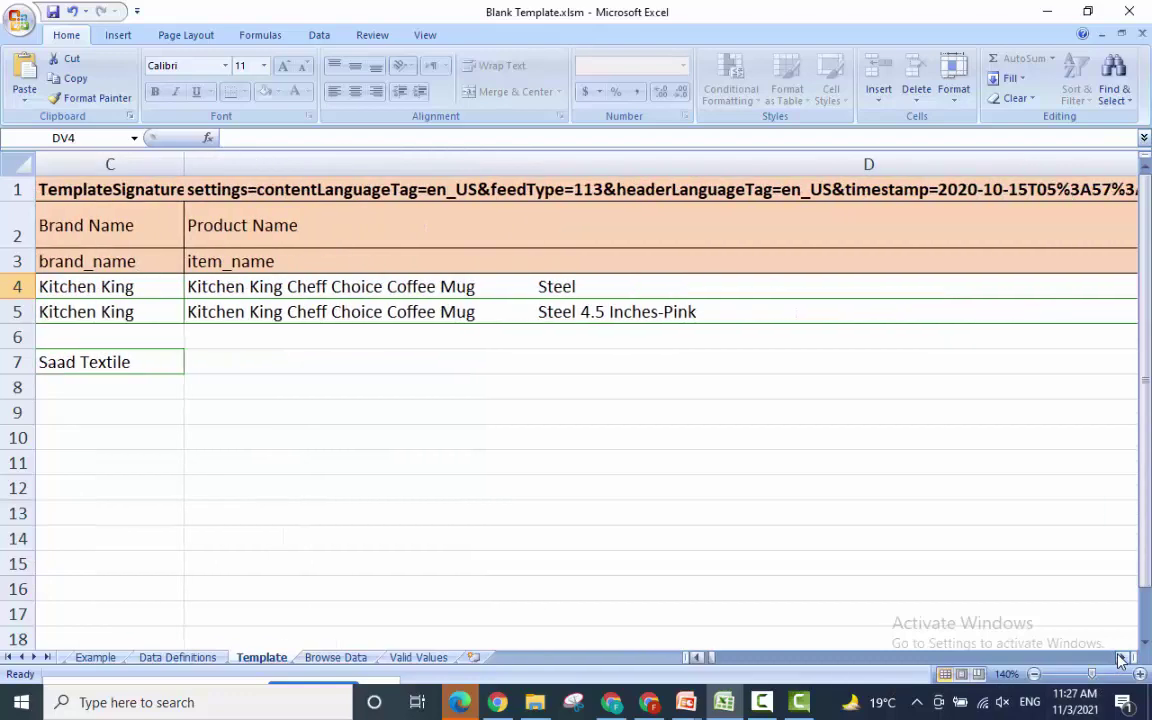
{"action": "left_click", "coordinate": [1122, 658]}
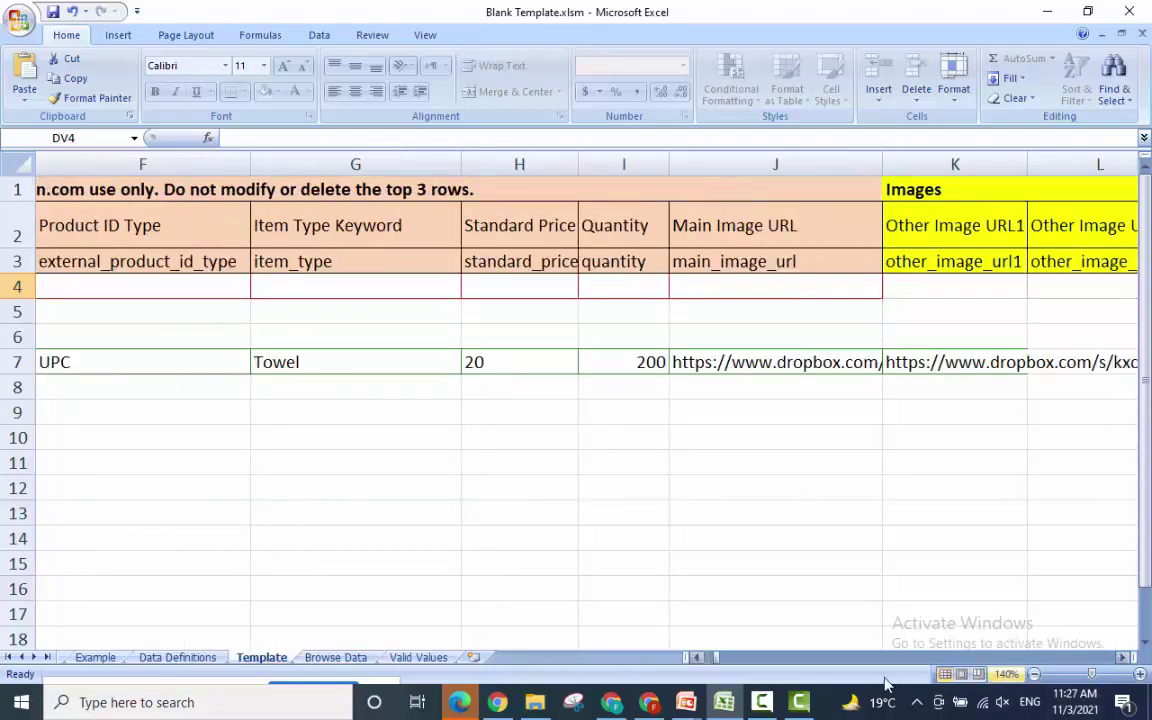
{"action": "left_click", "coordinate": [700, 658]}
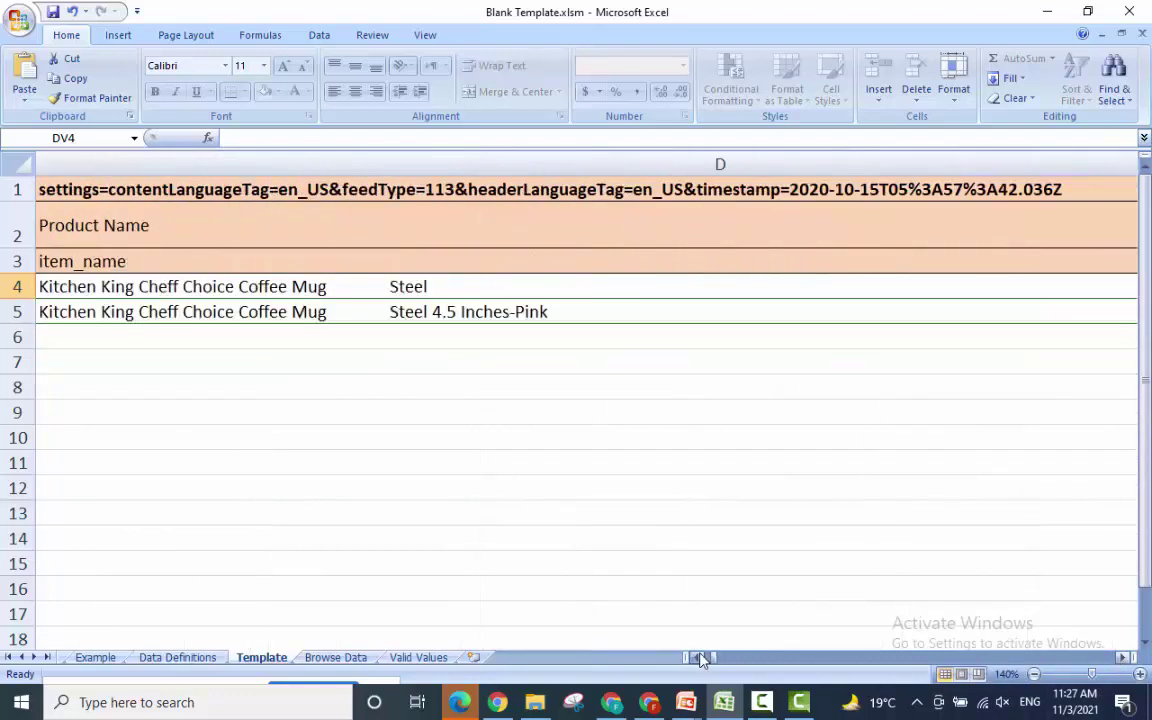
{"action": "left_click", "coordinate": [700, 658]}
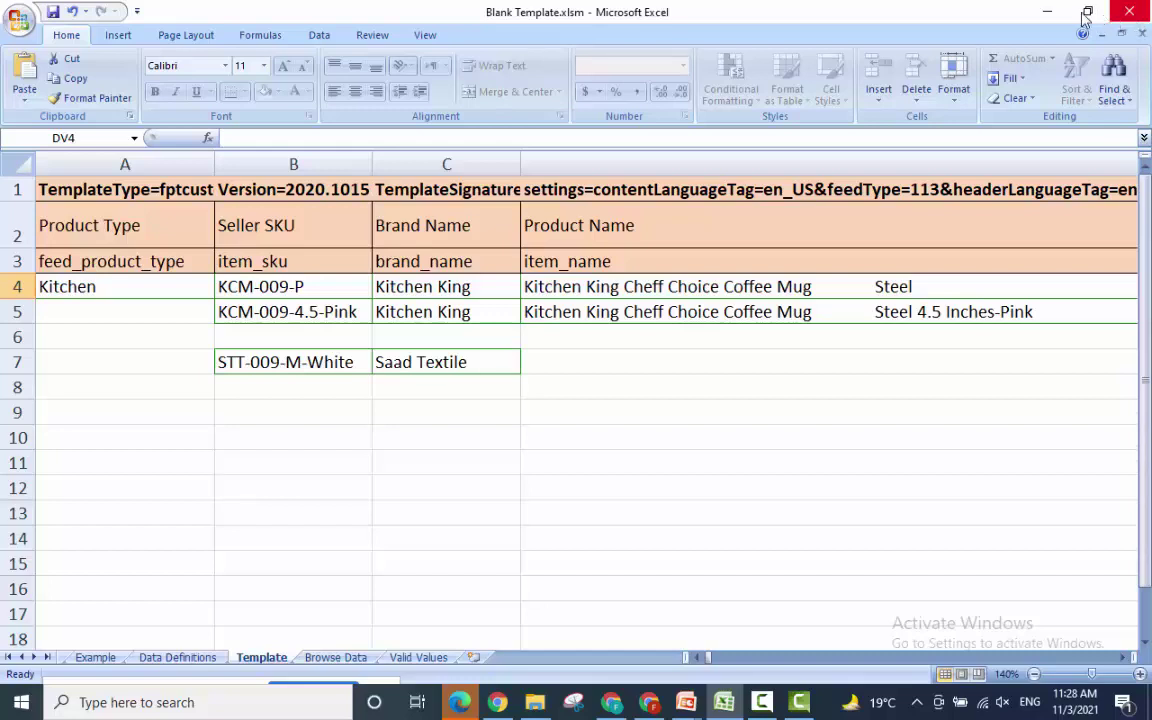
Compare the towel entries in row 7 with empty row 6 across the columns up to the image URLs, and return to the first columns.
{"action": "left_click", "coordinate": [12, 362]}
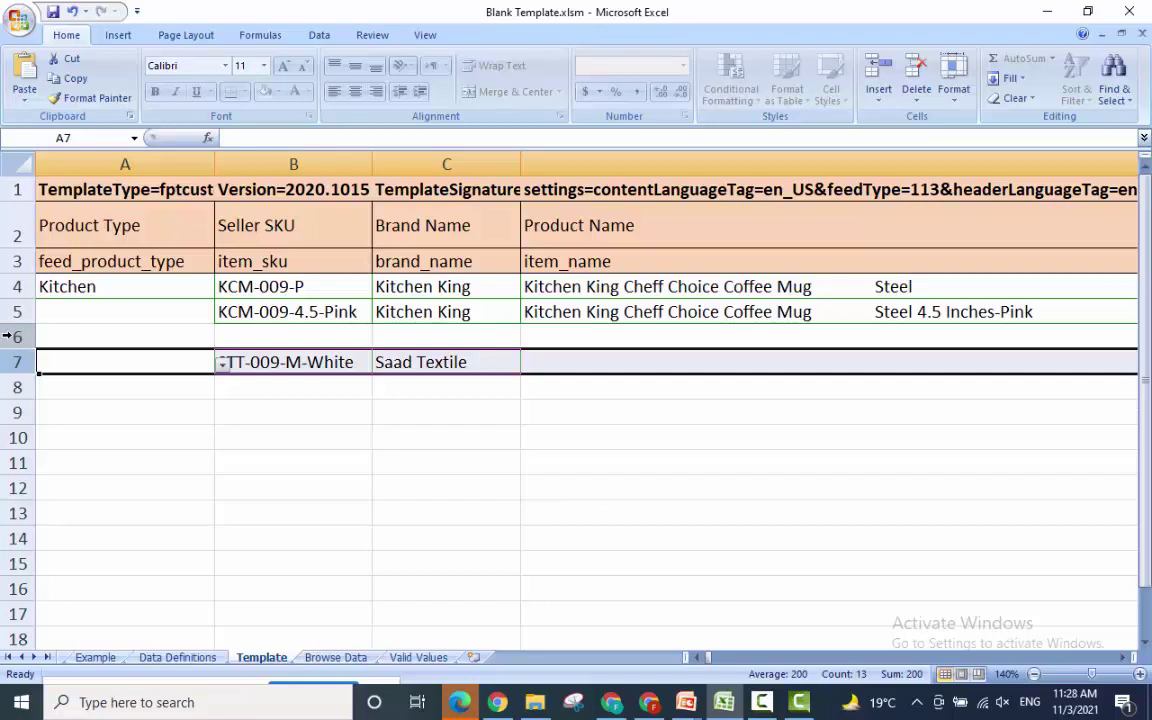
{"action": "left_click", "coordinate": [12, 337]}
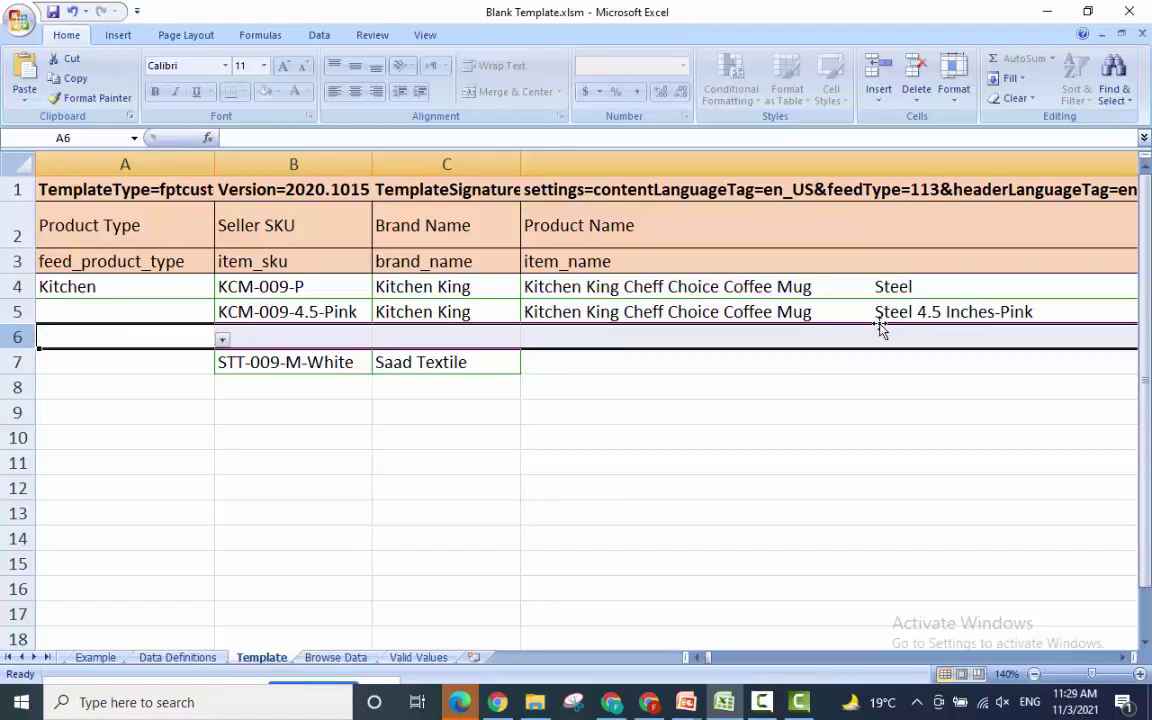
{"action": "left_click", "coordinate": [1123, 657]}
{"action": "left_click", "coordinate": [1123, 657]}
{"action": "left_click", "coordinate": [1123, 657]}
{"action": "left_click", "coordinate": [1123, 657]}
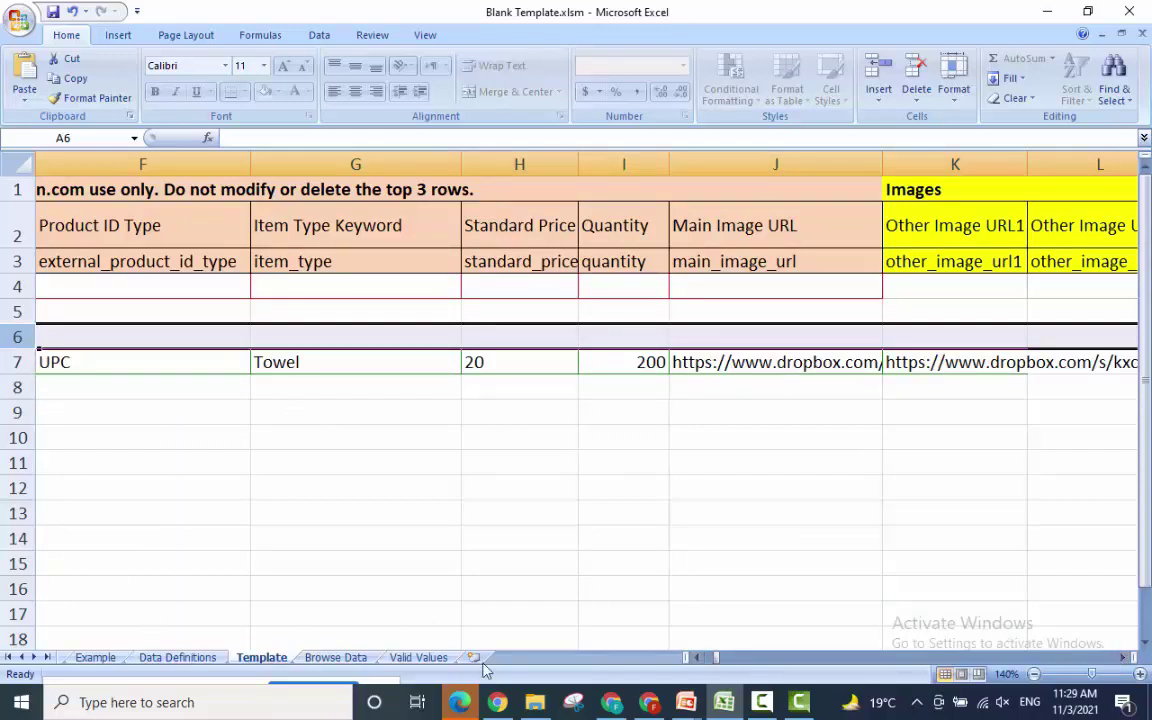
{"action": "left_click_drag", "start_coordinate": [702, 658], "coordinate": [698, 661]}
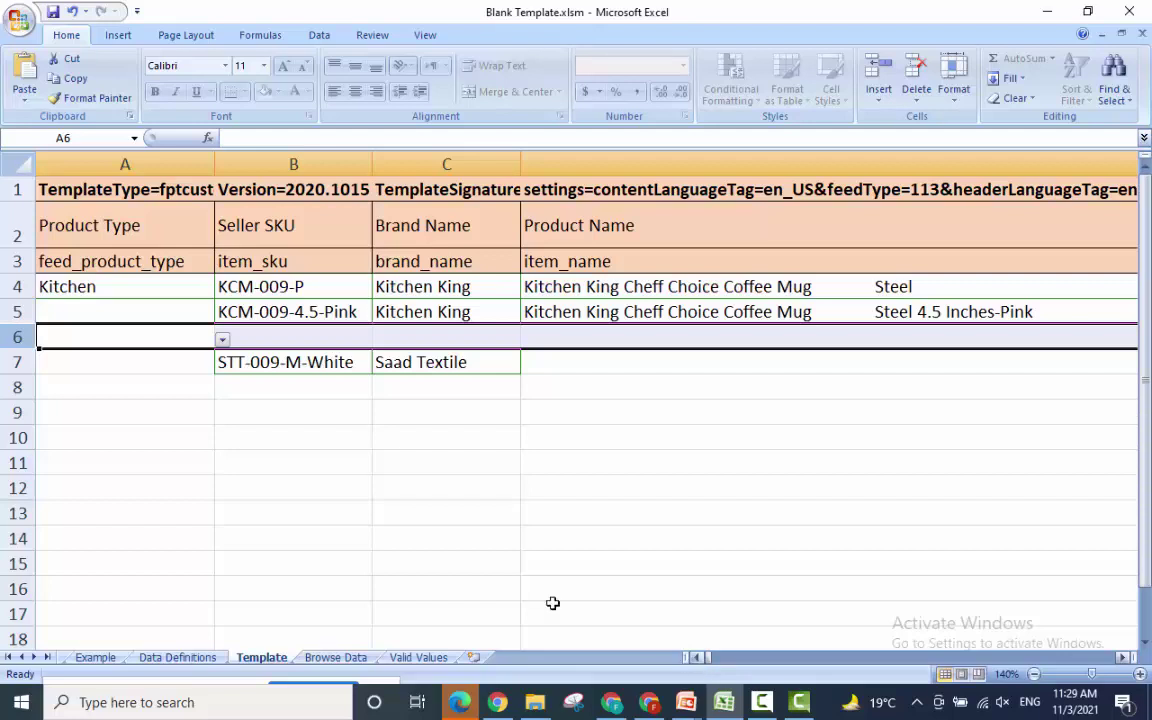
Check the Seller SKU cells in rows 6 to 8 and the Parentage and Parent SKU columns of the Variation section.
{"action": "left_click", "coordinate": [314, 384]}
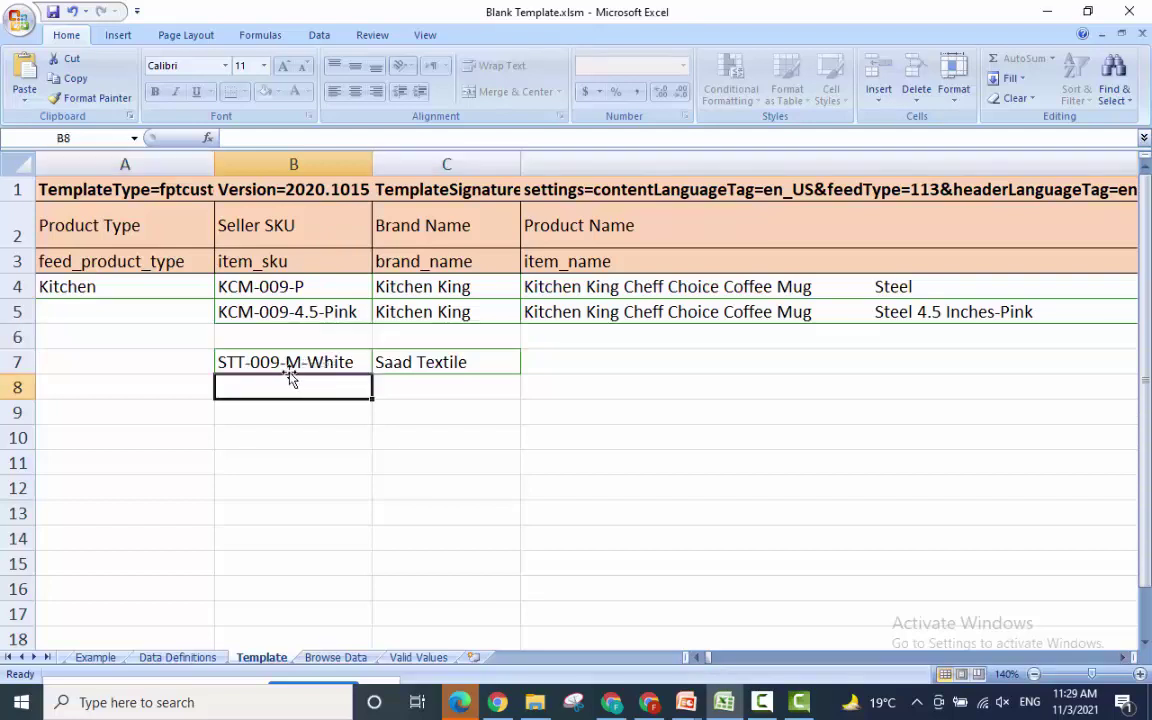
{"action": "left_click", "coordinate": [283, 366]}
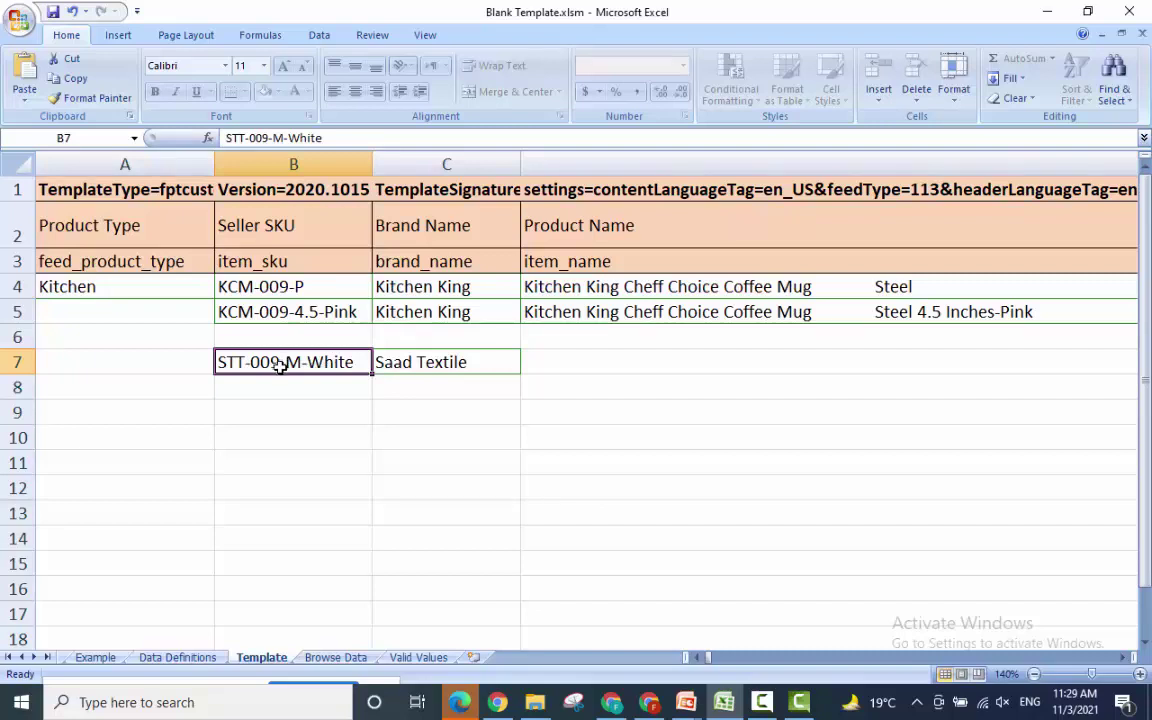
{"action": "left_click", "coordinate": [288, 388]}
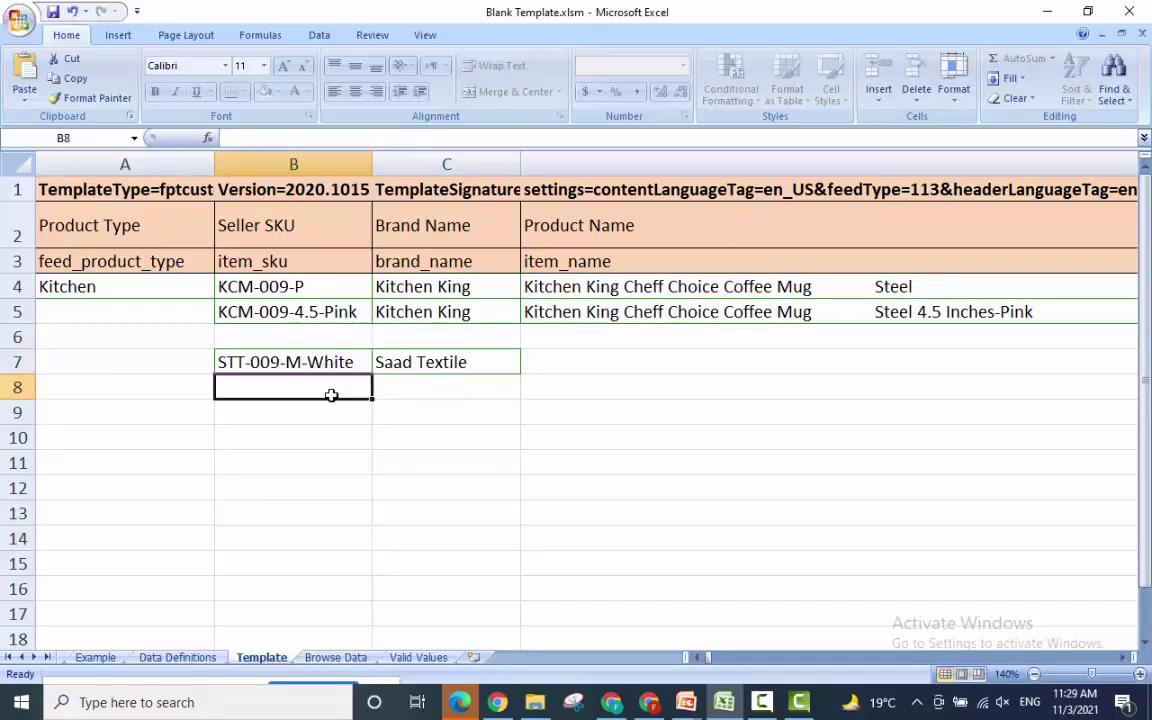
{"action": "left_click", "coordinate": [307, 343]}
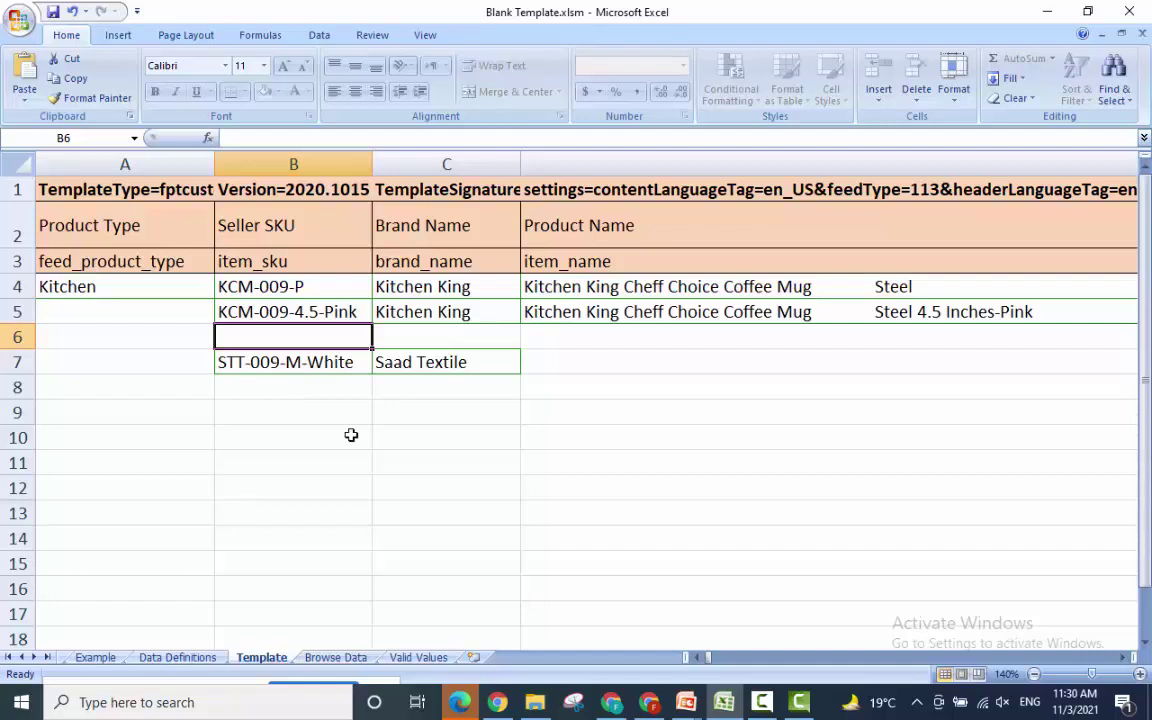
{"action": "left_click", "coordinate": [1121, 658]}
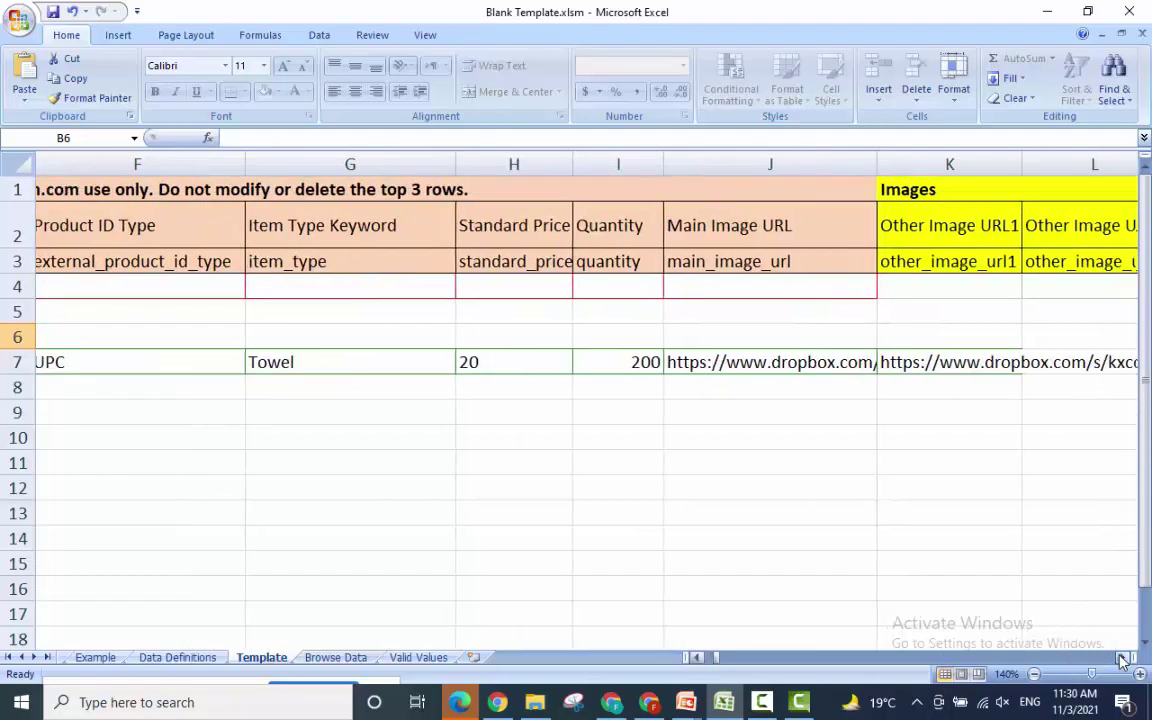
{"action": "left_click_drag", "start_coordinate": [1121, 658], "coordinate": [1121, 658]}
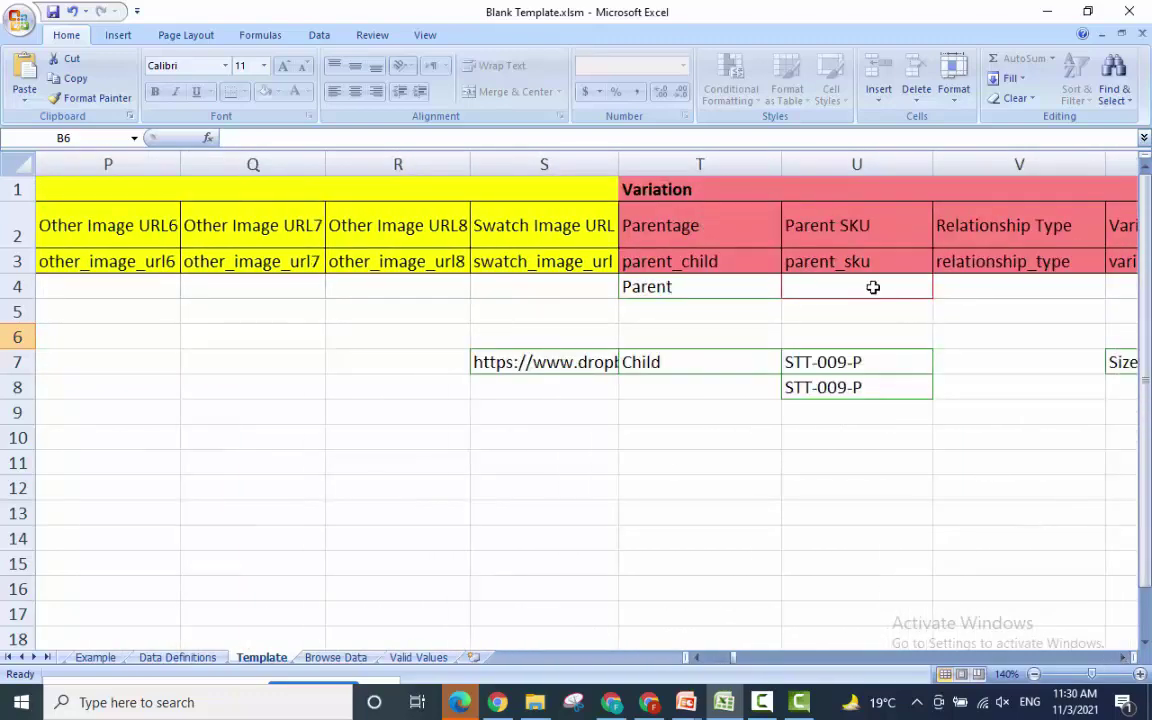